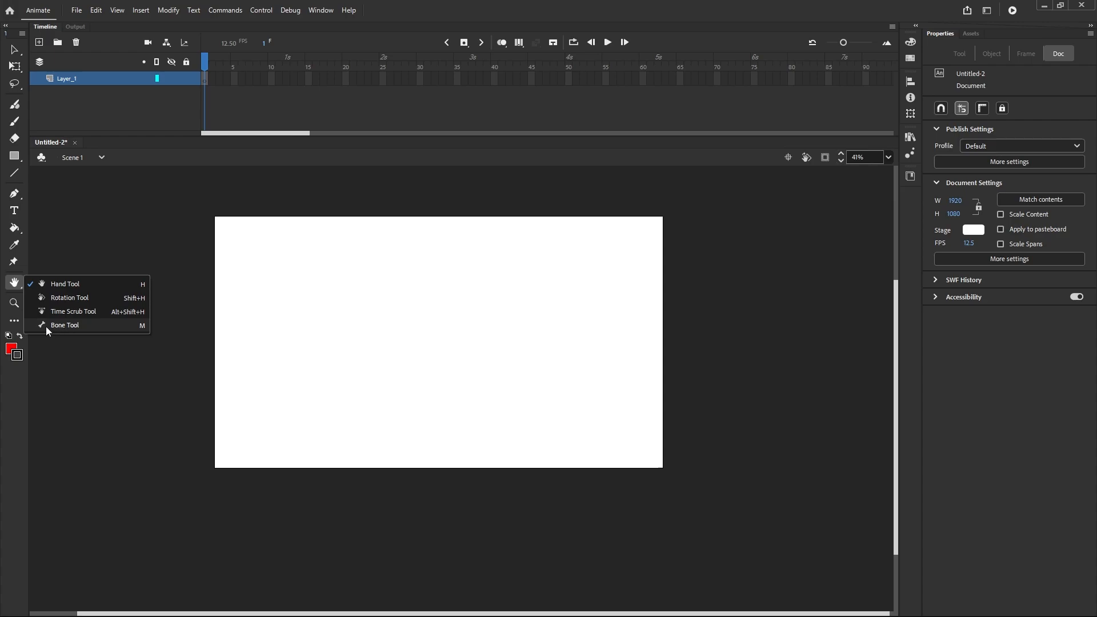
# Reposition the view of the stage by panning it with the Hand Tool
pyautogui.click(80, 284)
pyautogui.moveTo(318, 292); pyautogui.dragTo(223, 311)
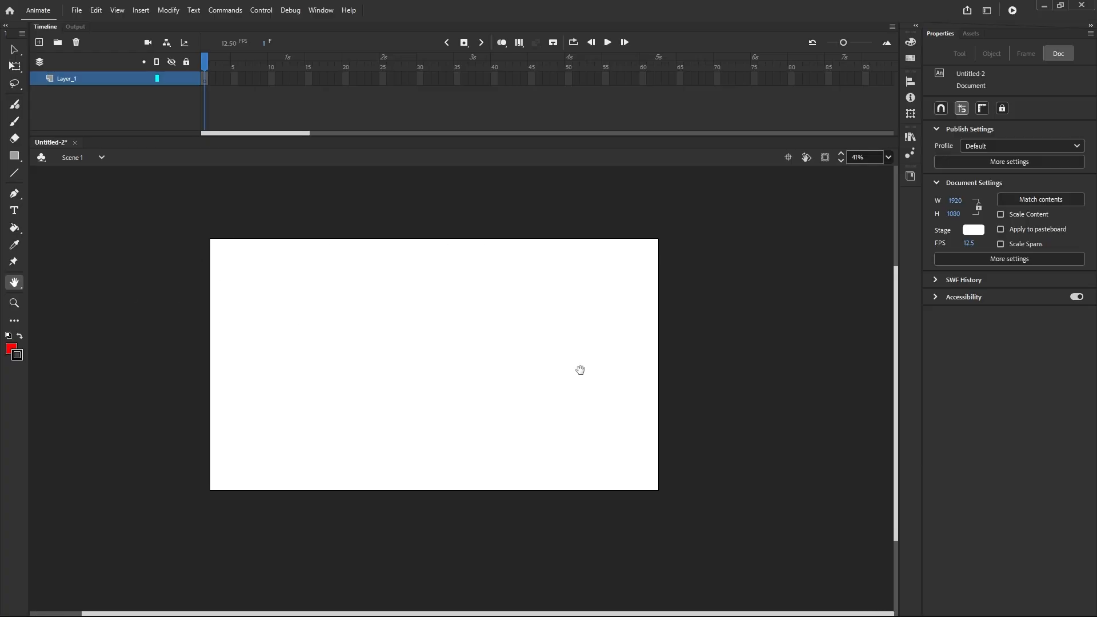
pyautogui.moveTo(446, 329)
pyautogui.mouseDown()
pyautogui.moveTo(451, 343)
pyautogui.moveTo(456, 335)
pyautogui.mouseUp()
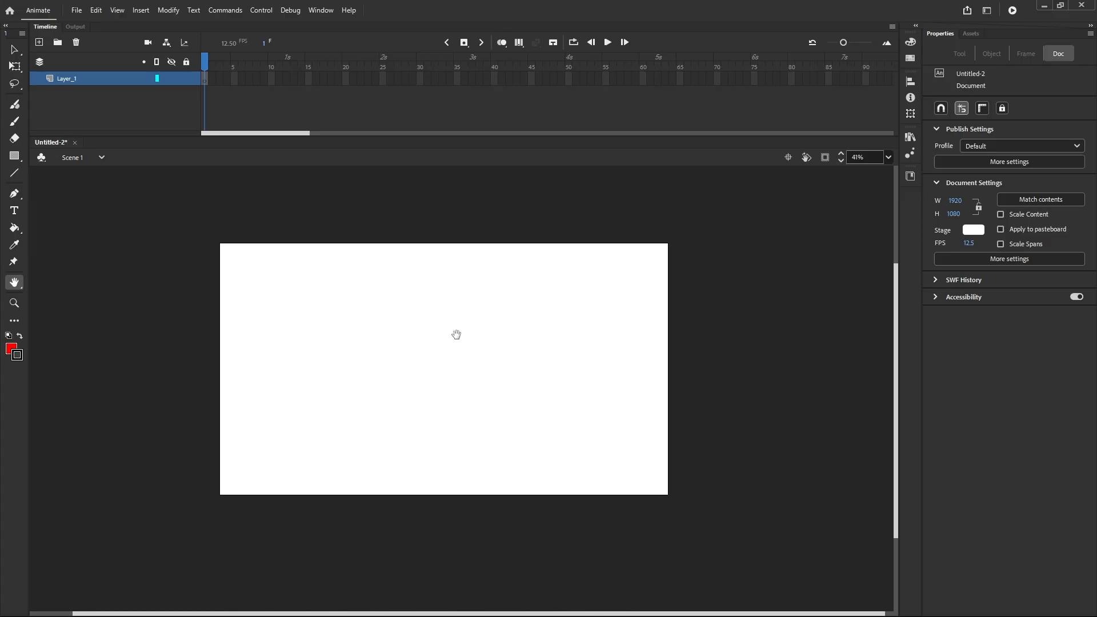
# Rotate the stage view counterclockwise with the Rotation Tool, and re-center the stage to restore its upright view
pyautogui.click(19, 288)
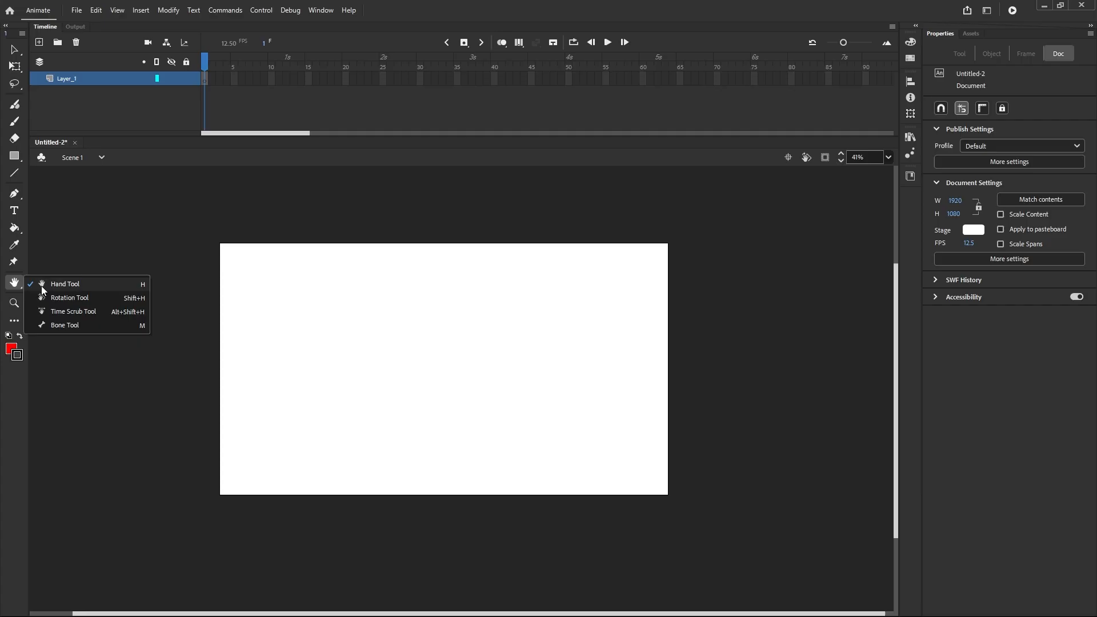
pyautogui.click(111, 299)
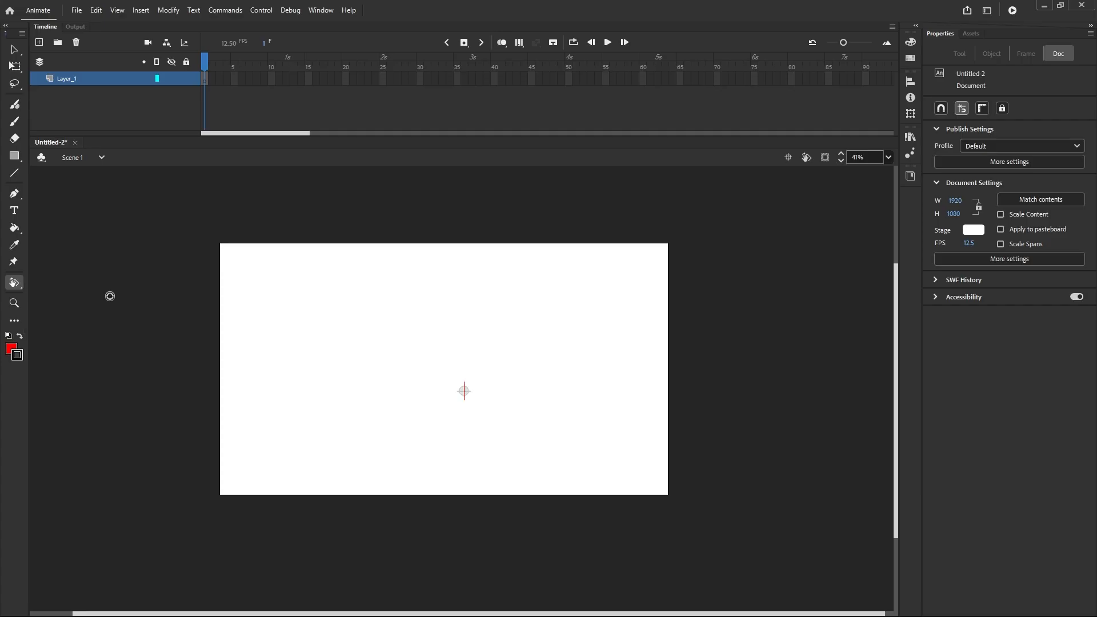
pyautogui.moveTo(284, 279); pyautogui.dragTo(315, 387)
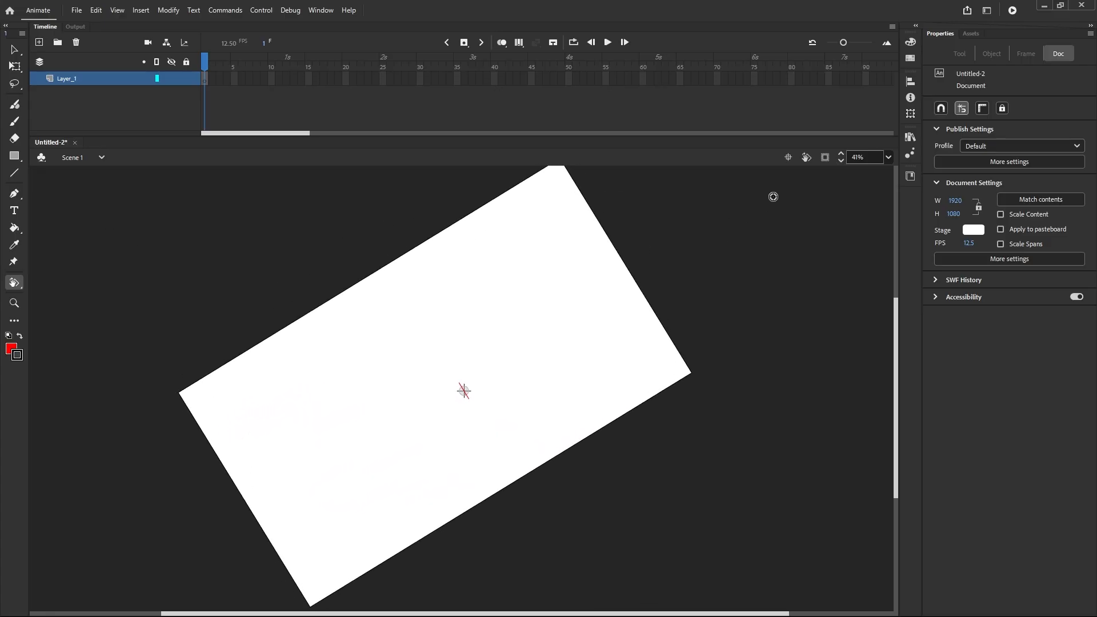
pyautogui.click(788, 159)
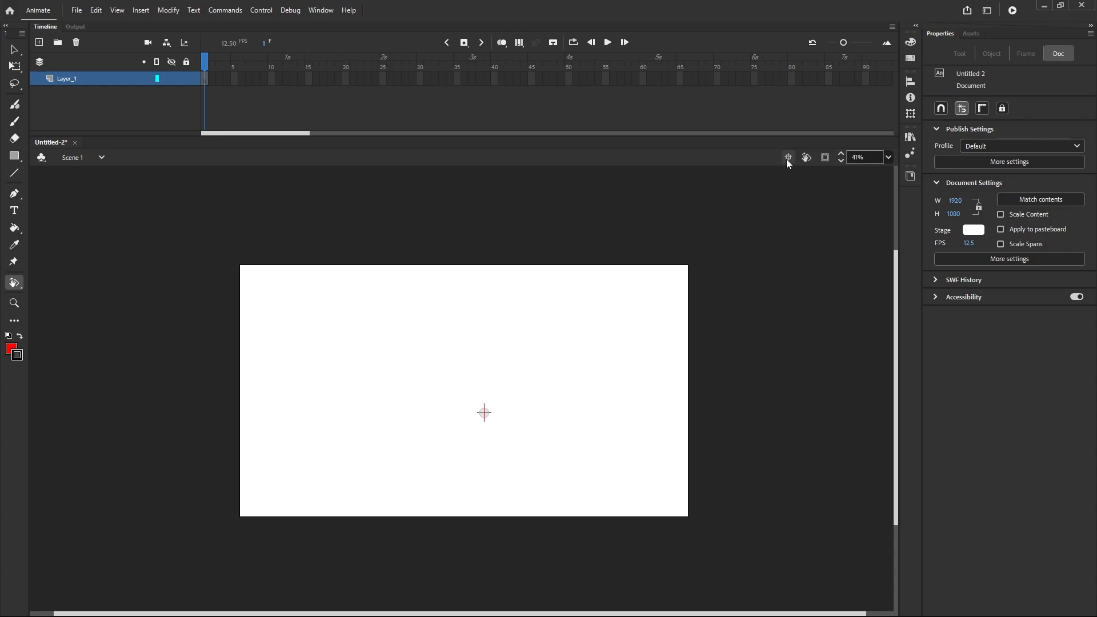
# Try selecting the Time Scrub Tool and switch back to the Hand Tool
pyautogui.click(19, 283)
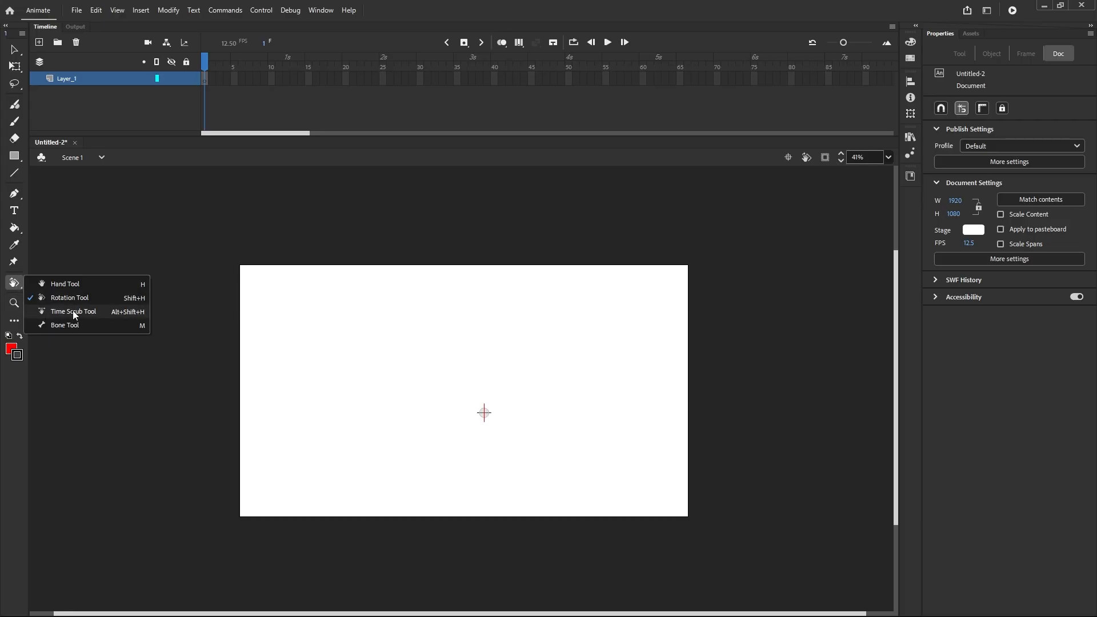
pyautogui.click(112, 314)
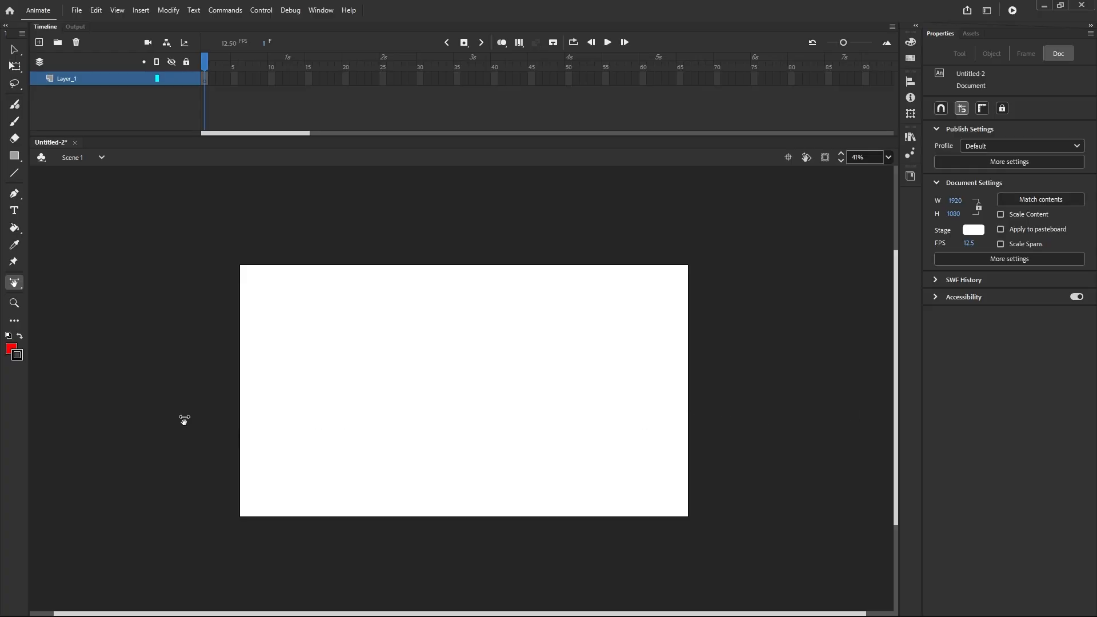
pyautogui.click(15, 285)
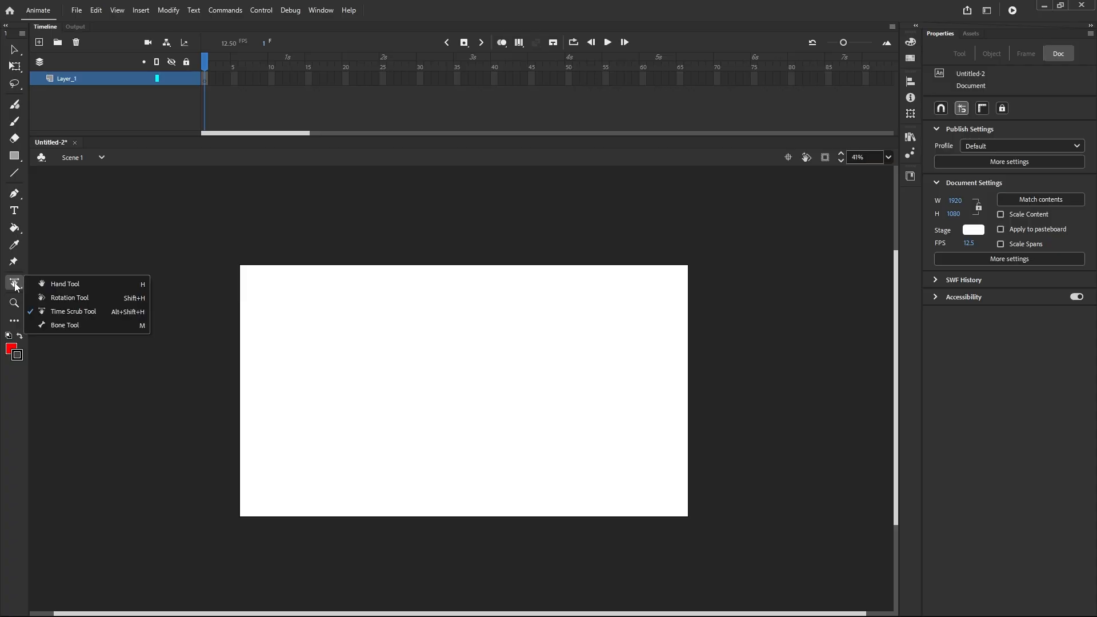
pyautogui.click(83, 314)
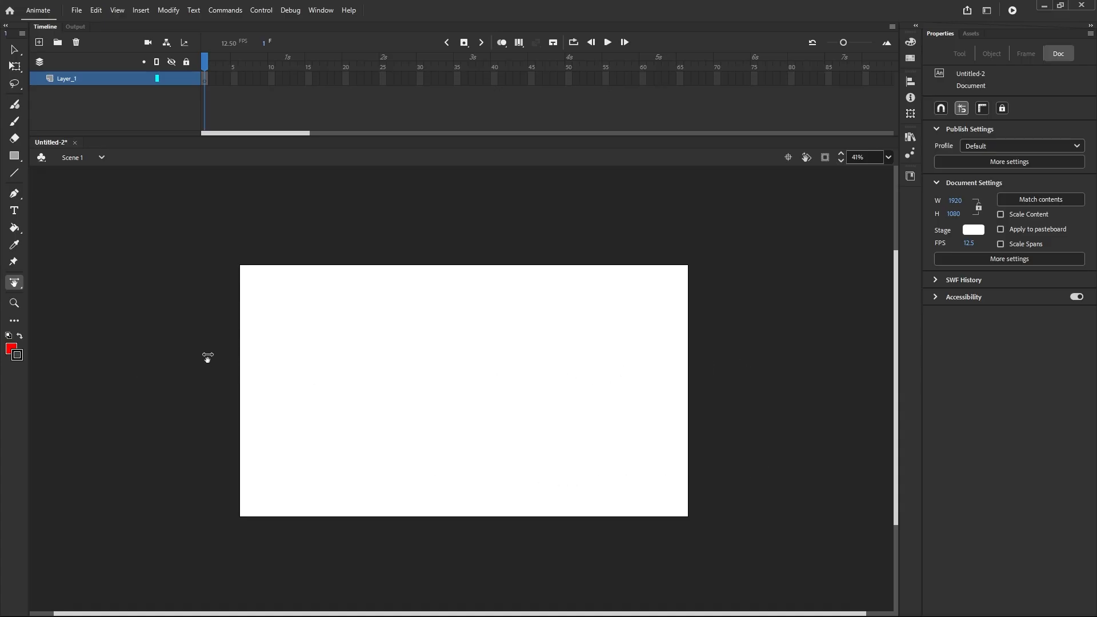
pyautogui.click(15, 283)
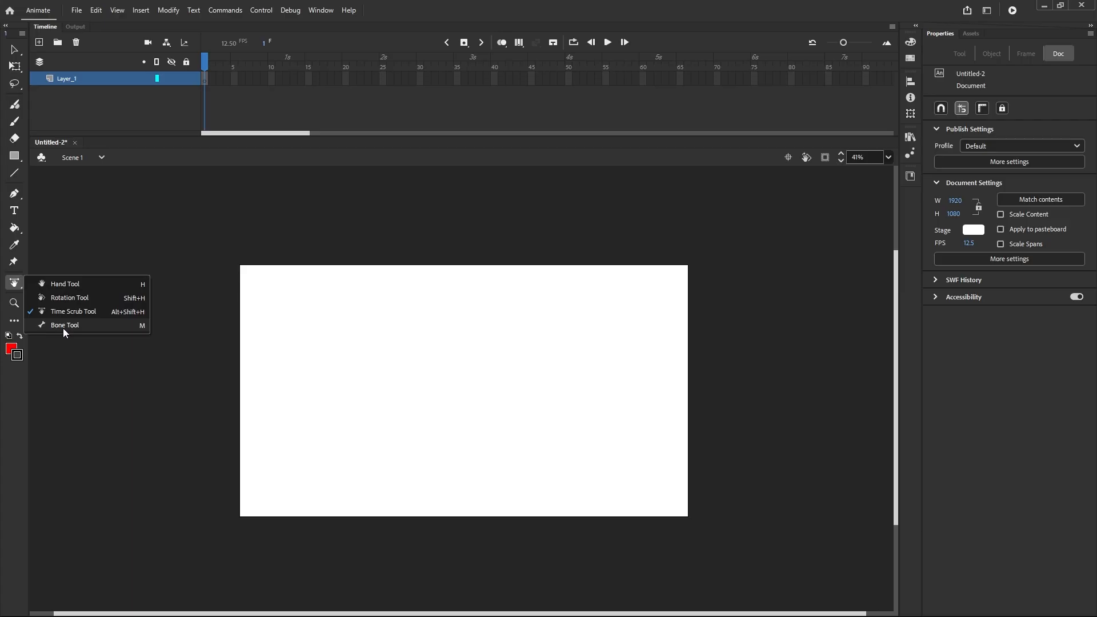
pyautogui.click(71, 284)
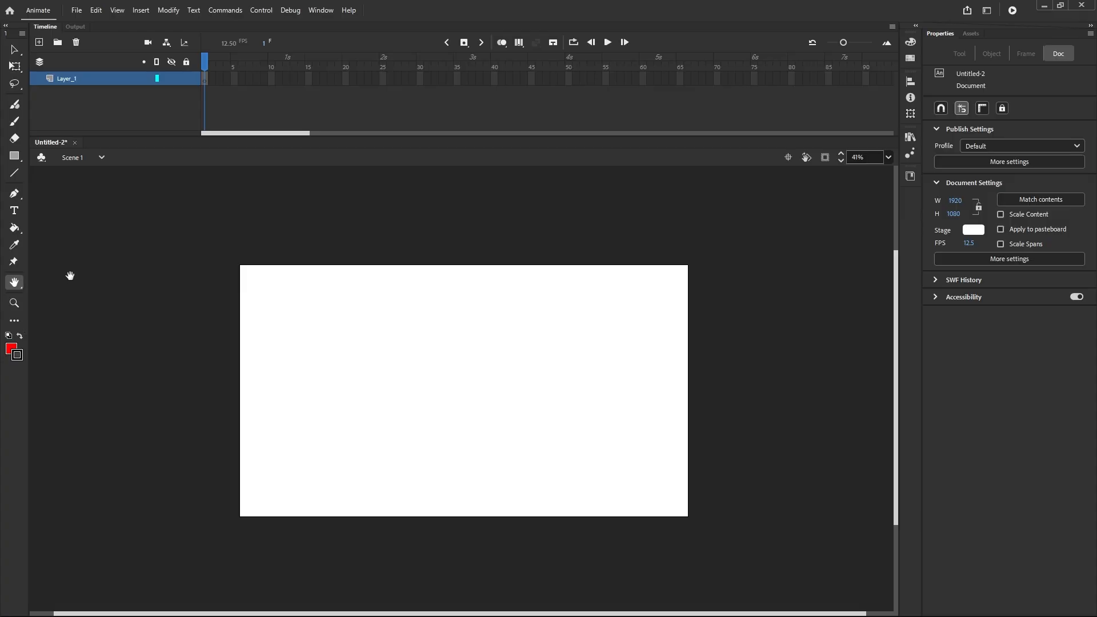
# Draw a small red rectangle with a black outline near the stage's upper-left corner
pyautogui.click(14, 303)
pyautogui.moveTo(240, 258); pyautogui.dragTo(304, 326)
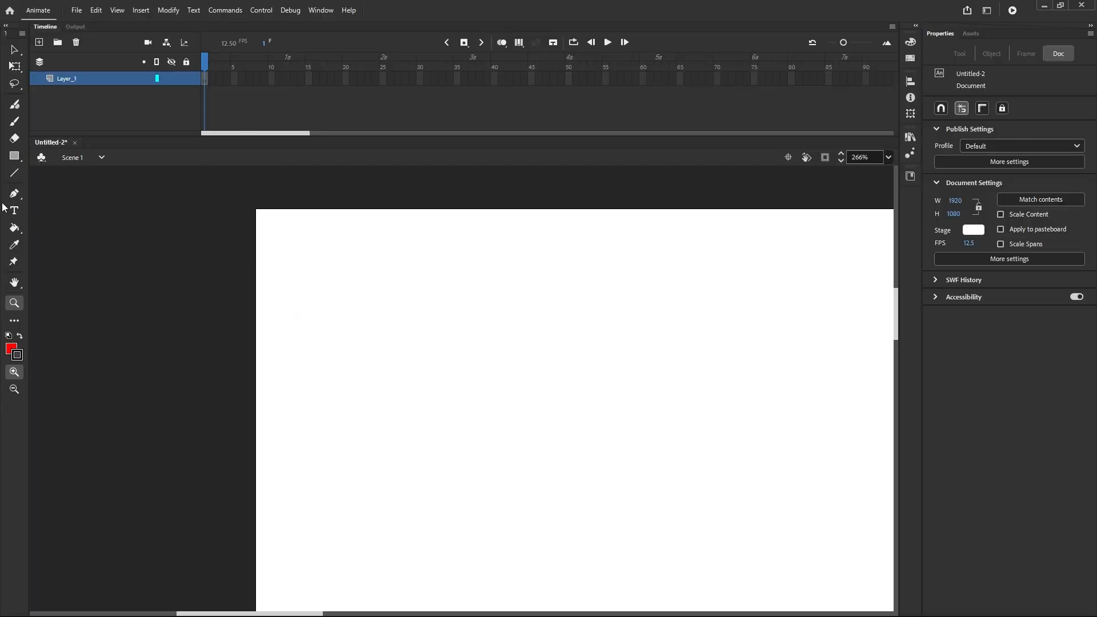
pyautogui.click(14, 155)
pyautogui.moveTo(371, 308); pyautogui.dragTo(456, 377)
pyautogui.click(15, 50)
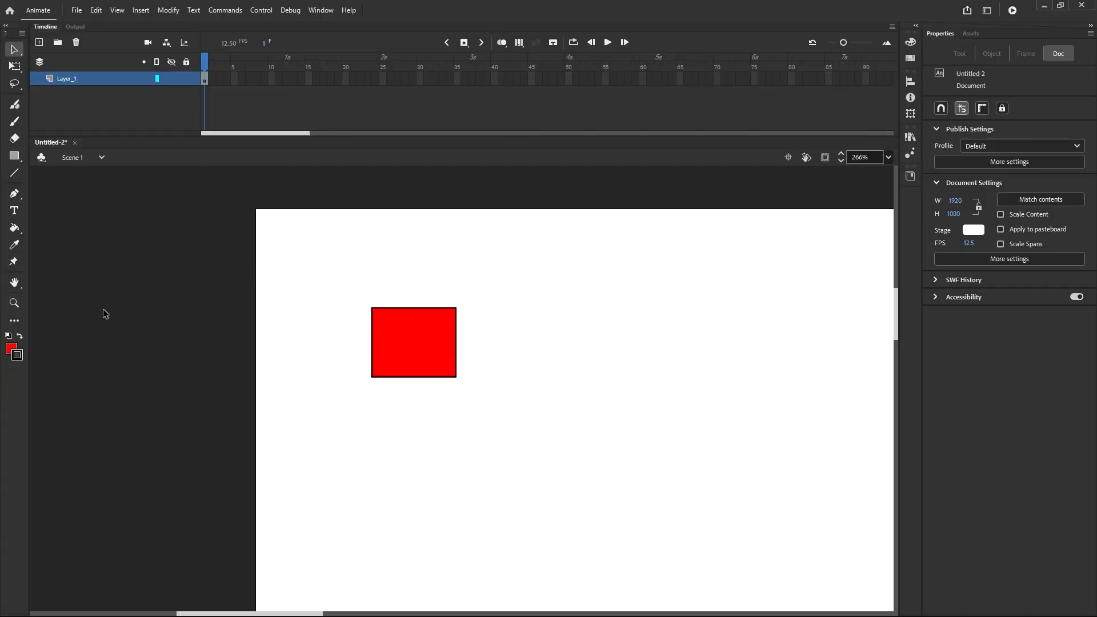
# Examine the red rectangle at several magnifications, from a close-up of its upper-left corner to a wider view
pyautogui.click(14, 303)
pyautogui.moveTo(358, 294); pyautogui.dragTo(342, 313)
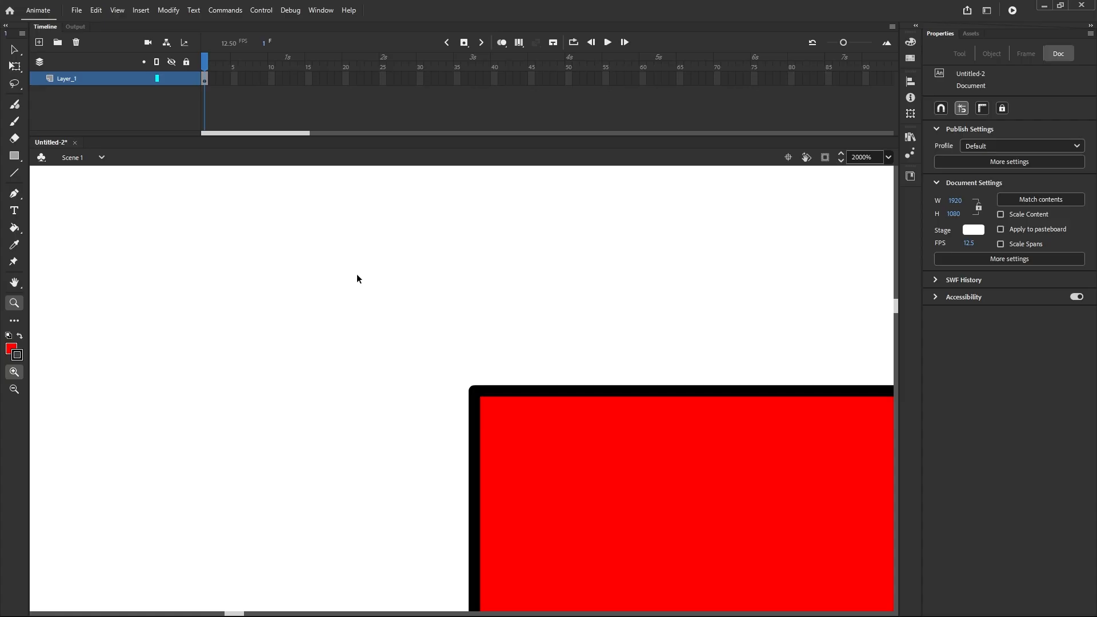
pyautogui.scroll(-3, 303, 261)
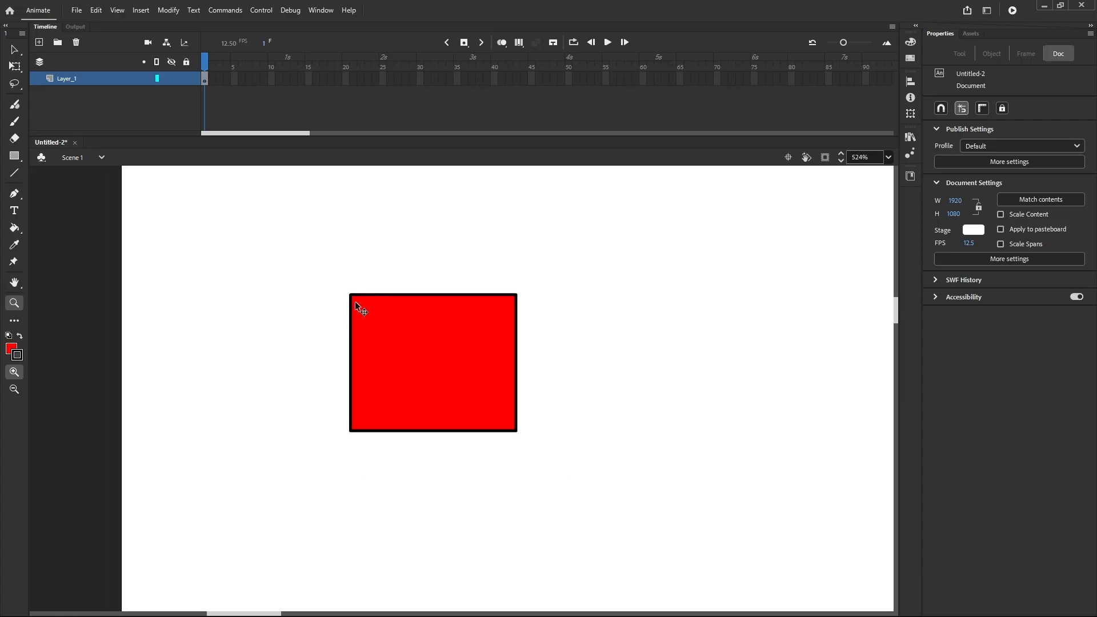
pyautogui.scroll(-1, 357, 303)
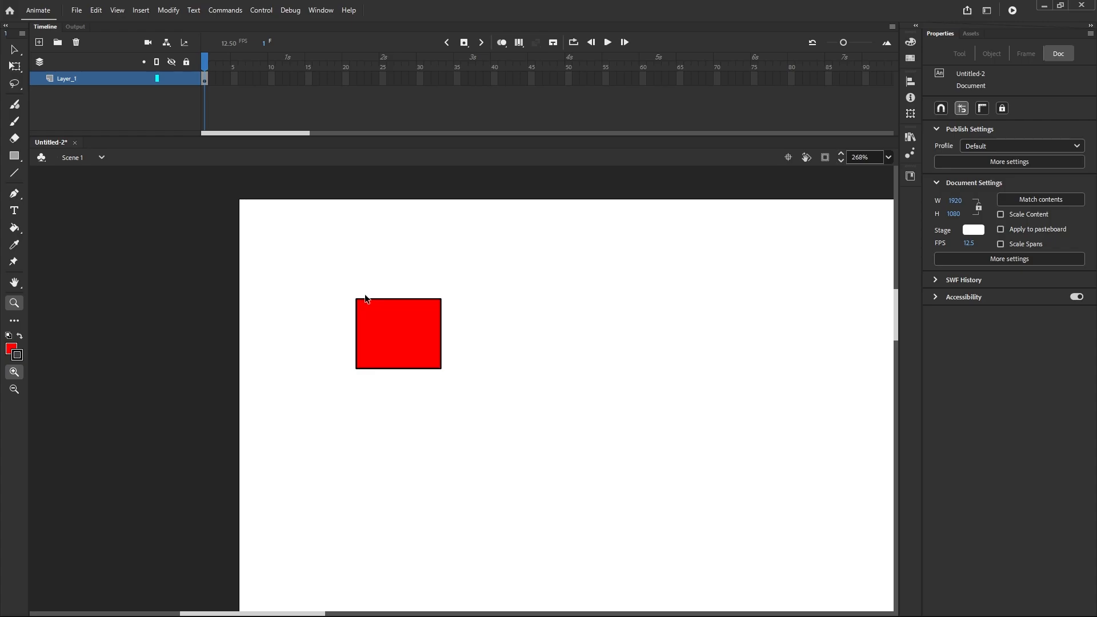
pyautogui.scroll(1, 363, 302)
pyautogui.scroll(1, 376, 323)
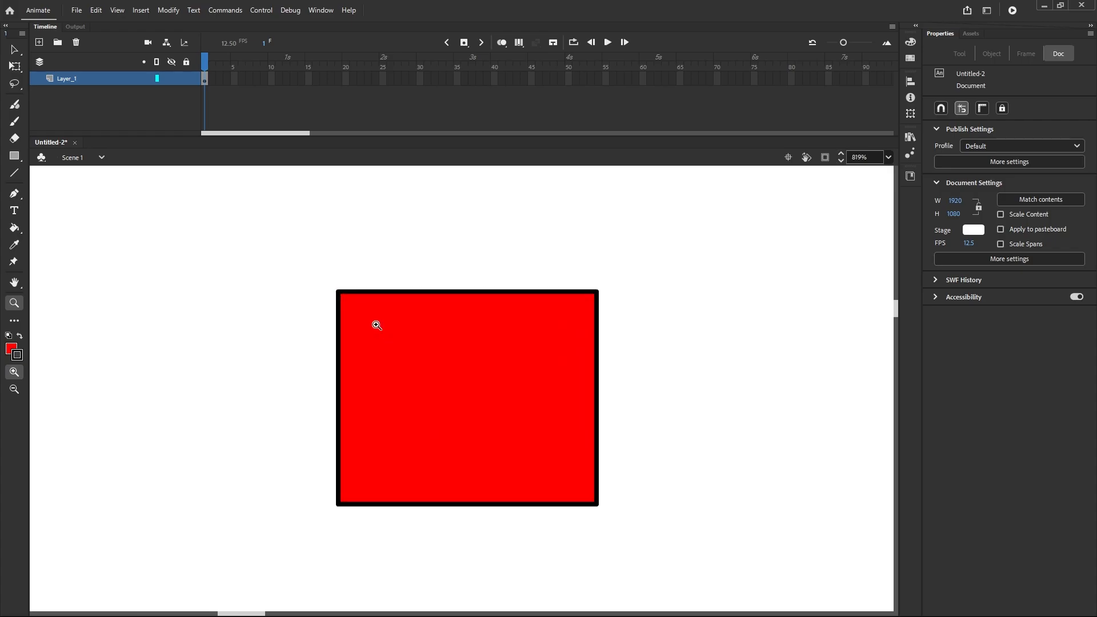
pyautogui.scroll(-2, 376, 324)
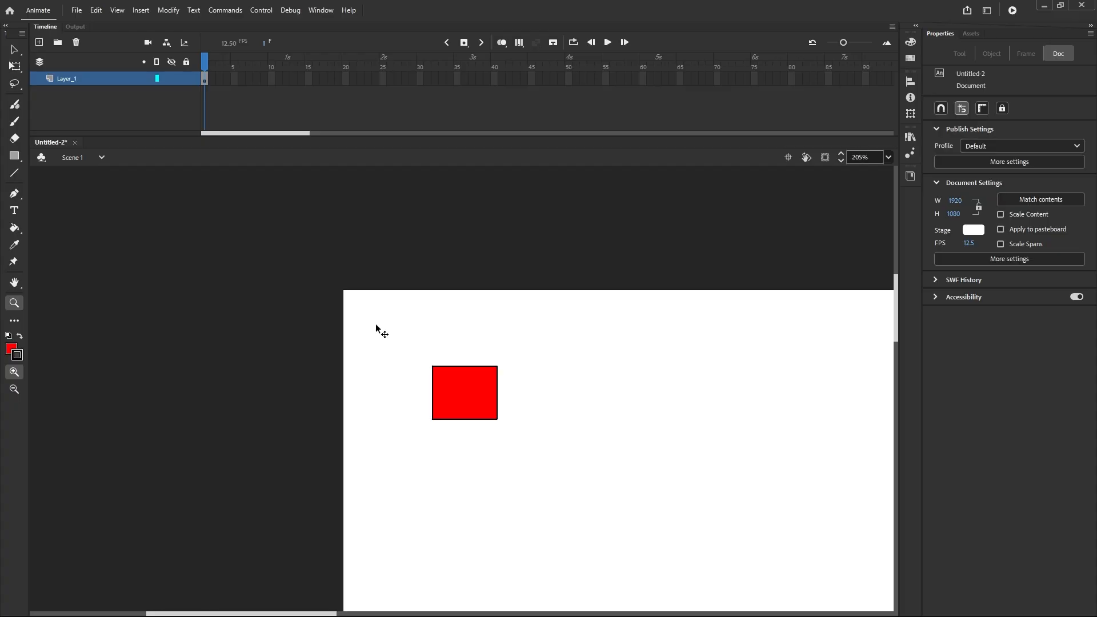
pyautogui.scroll(2, 376, 323)
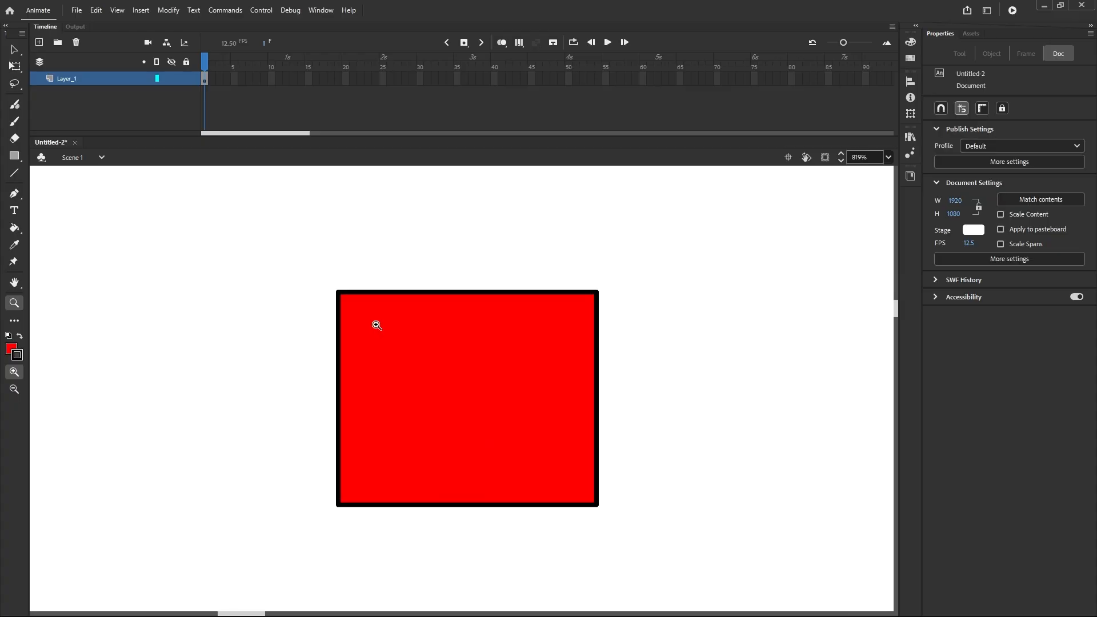
pyautogui.click(17, 52)
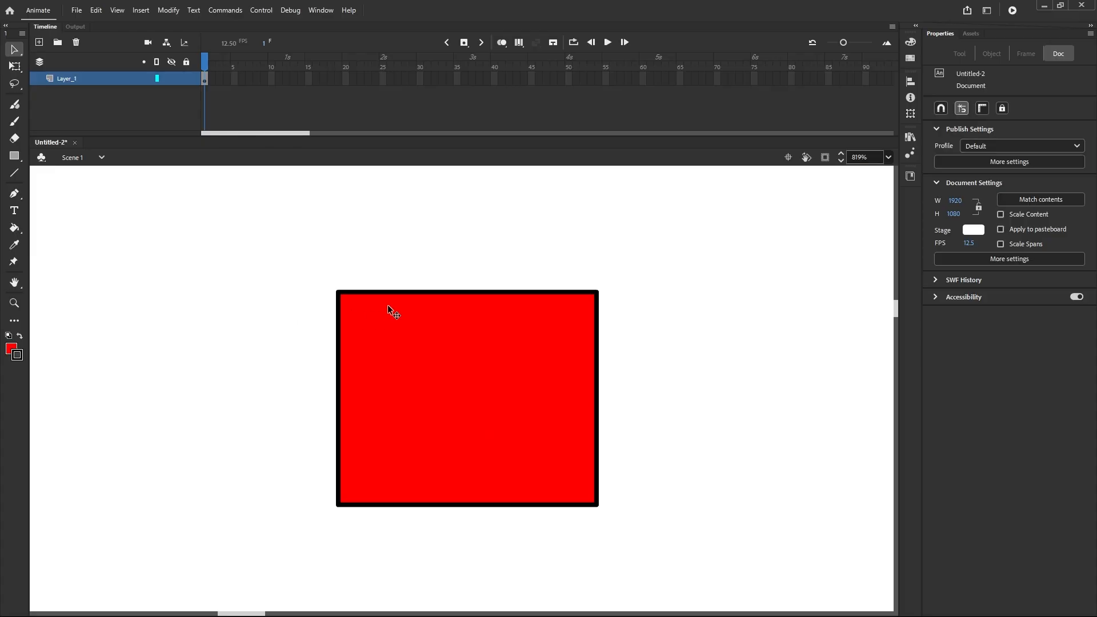
pyautogui.scroll(-1, 390, 310)
pyautogui.scroll(-1, 390, 294)
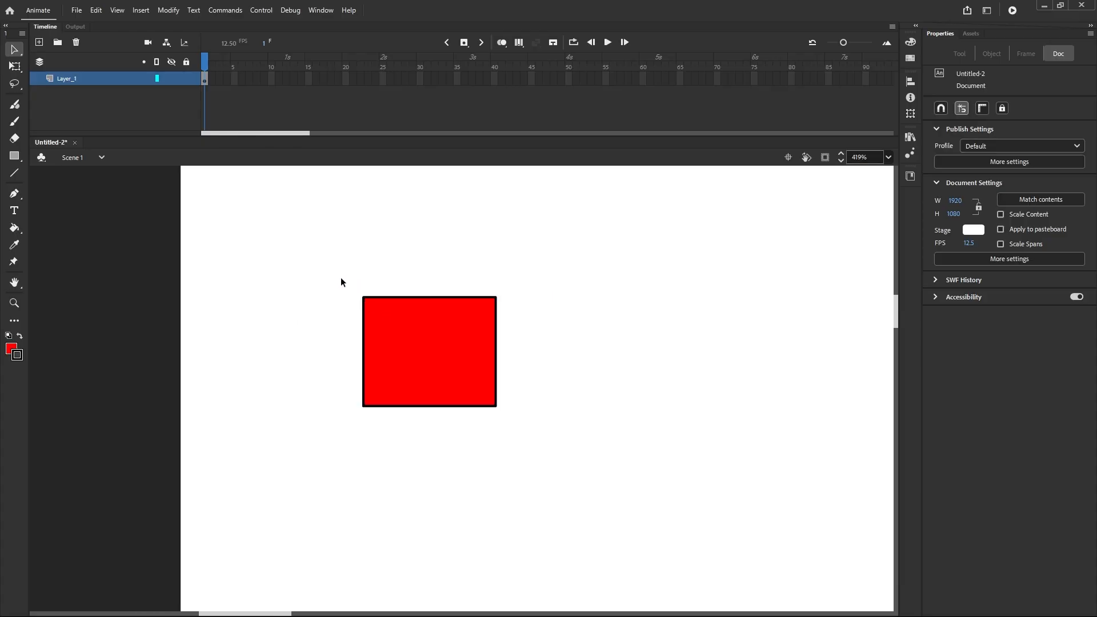
# Customize the toolbar by adding the Bind Tool to the Hand Tool group, leaving the Hand Tool active
pyautogui.click(18, 322)
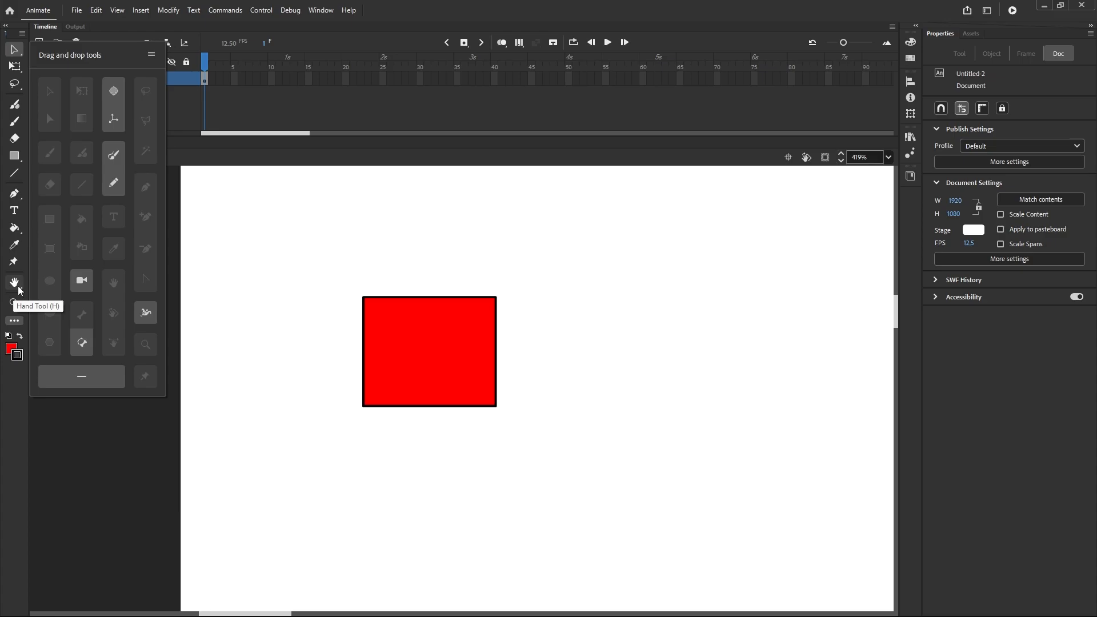
pyautogui.moveTo(19, 290); pyautogui.dragTo(80, 376)
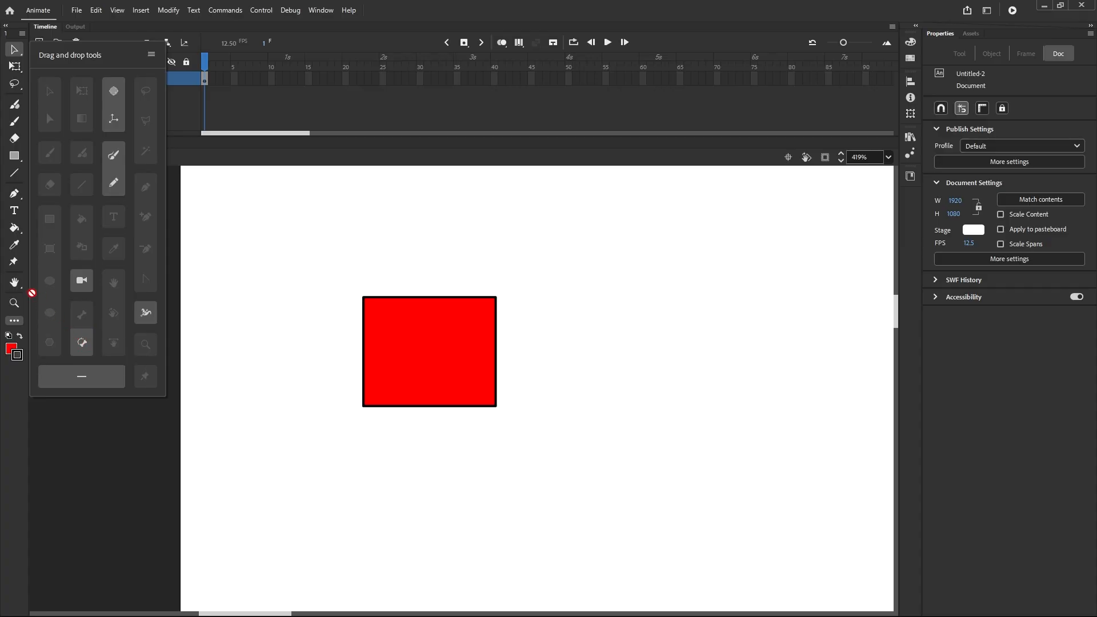
pyautogui.click(15, 282)
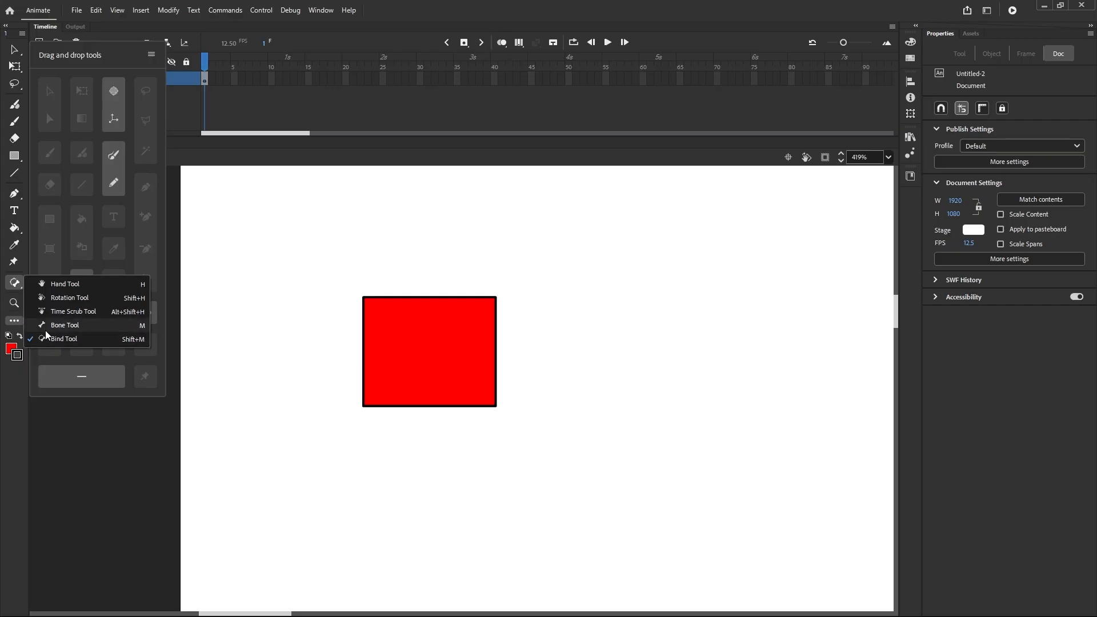
pyautogui.click(67, 285)
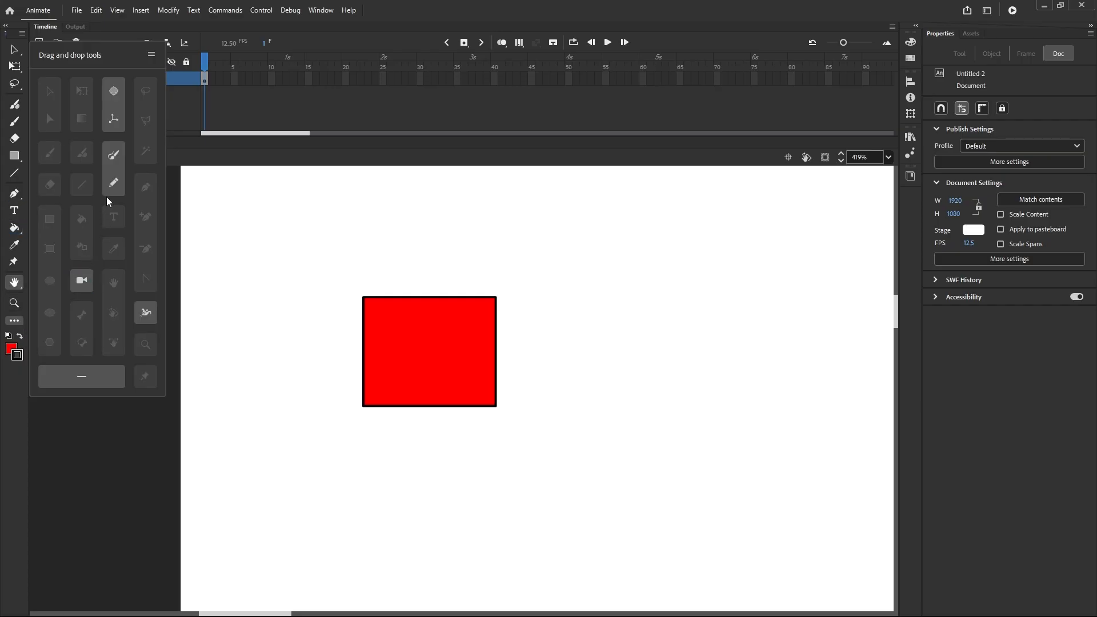
pyautogui.press('p')
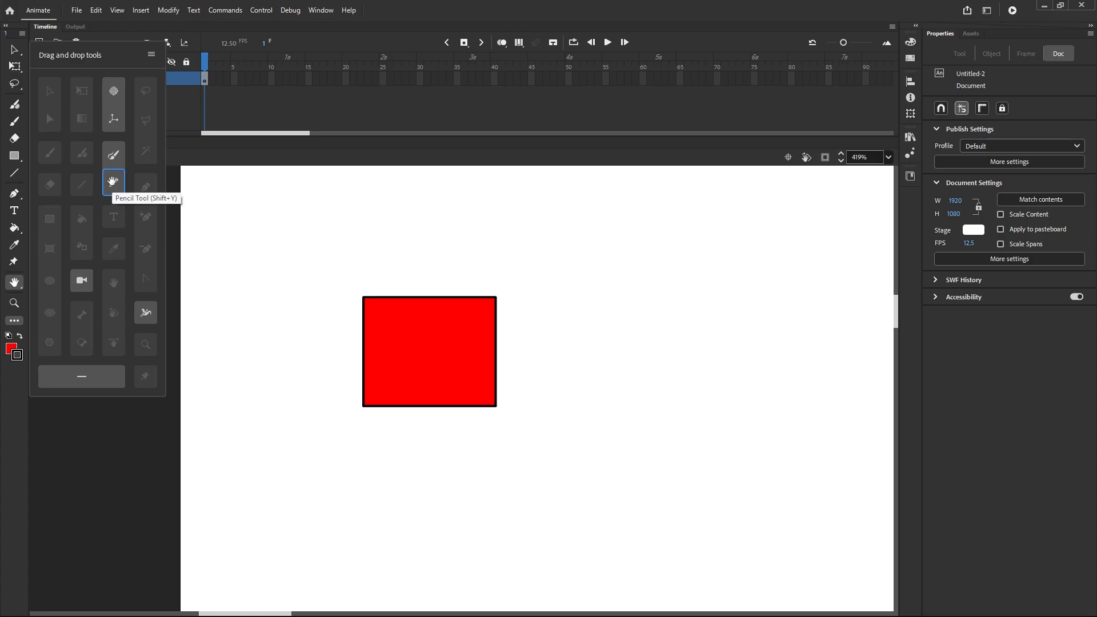
pyautogui.click(408, 151)
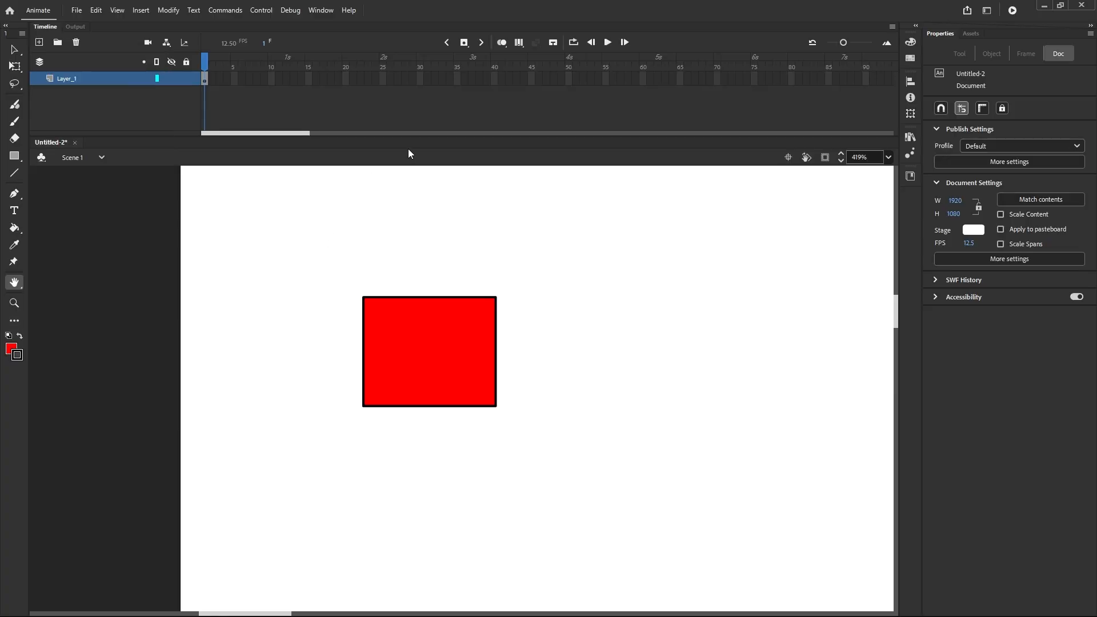
# Sketch thin black zigzag lines and rounded loops beside the red rectangle with the Pencil Tool
pyautogui.hotkey('shift', 'y')
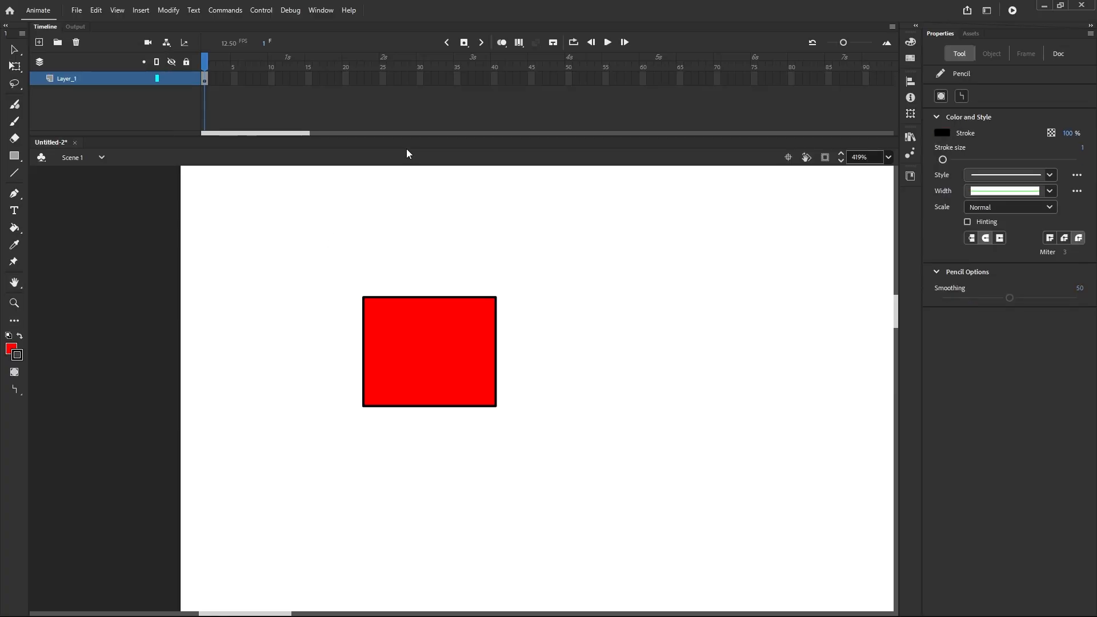
pyautogui.moveTo(512, 221)
pyautogui.mouseDown()
pyautogui.moveTo(521, 273)
pyautogui.moveTo(630, 277)
pyautogui.moveTo(611, 310)
pyautogui.moveTo(691, 383)
pyautogui.moveTo(707, 283)
pyautogui.moveTo(643, 270)
pyautogui.mouseUp()
pyautogui.moveTo(687, 313)
pyautogui.mouseDown()
pyautogui.moveTo(716, 285)
pyautogui.moveTo(773, 315)
pyautogui.mouseUp()
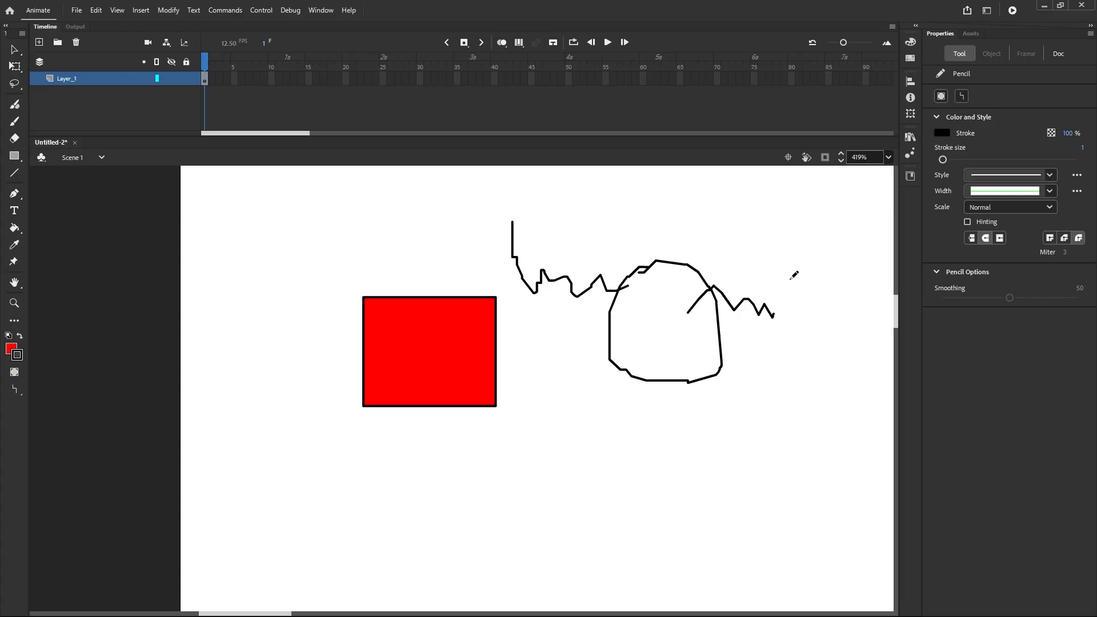
pyautogui.moveTo(788, 280)
pyautogui.mouseDown()
pyautogui.moveTo(768, 382)
pyautogui.moveTo(797, 312)
pyautogui.moveTo(788, 277)
pyautogui.mouseUp()
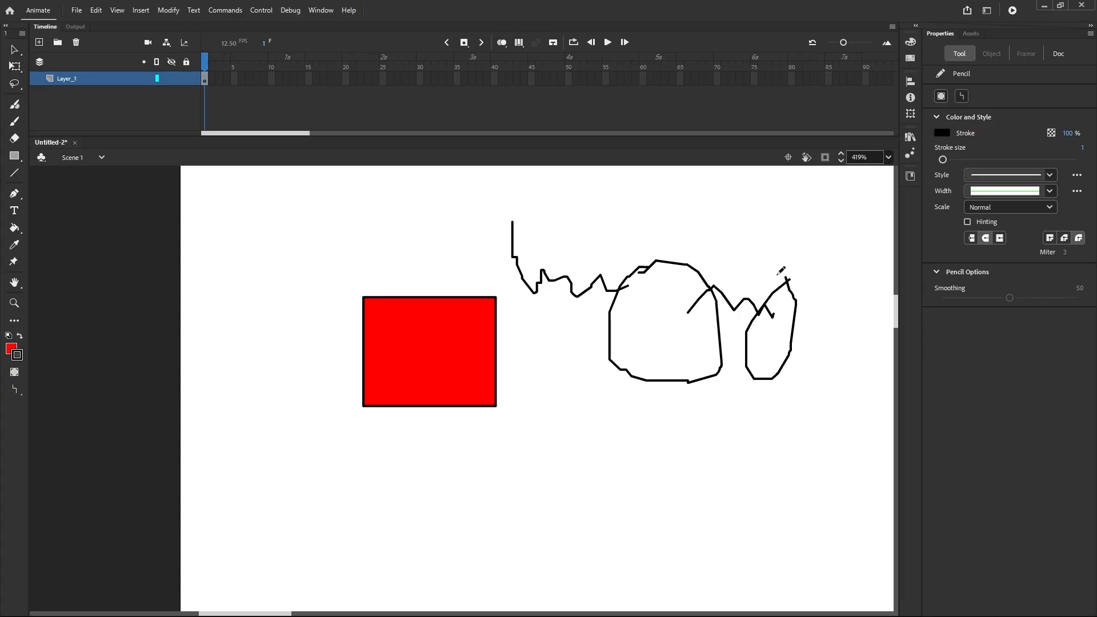
# Set the pencil's stroke size to 23 and draw a thick black freehand stroke across the loops
pyautogui.click(1048, 211)
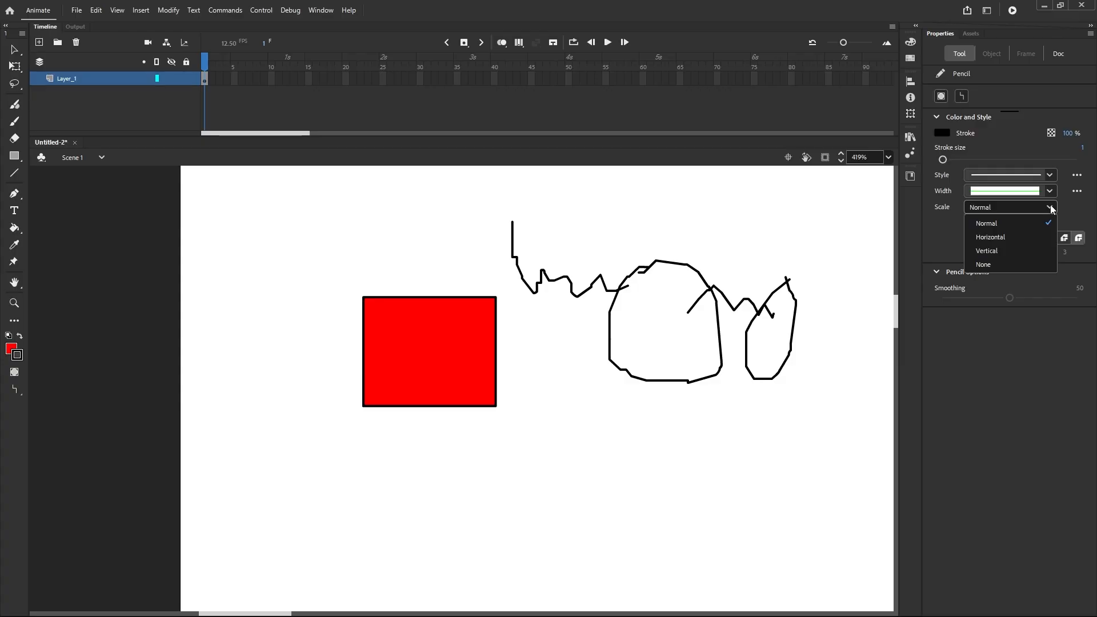
pyautogui.click(1051, 209)
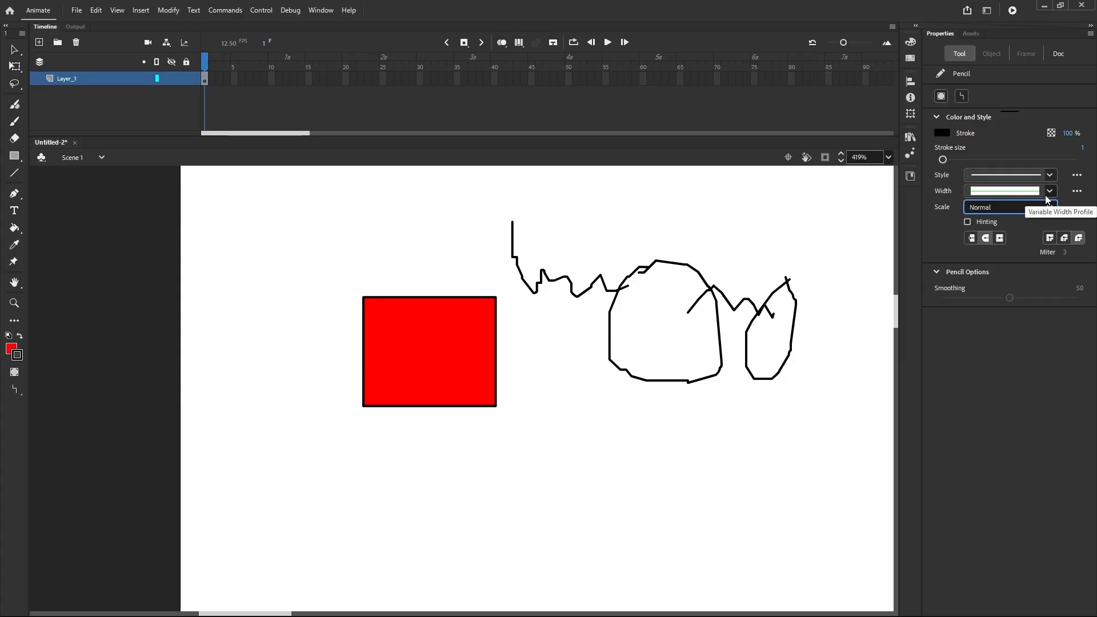
pyautogui.moveTo(943, 159); pyautogui.dragTo(957, 160)
pyautogui.moveTo(798, 218)
pyautogui.mouseDown()
pyautogui.moveTo(834, 283)
pyautogui.moveTo(784, 326)
pyautogui.moveTo(716, 297)
pyautogui.moveTo(666, 300)
pyautogui.mouseUp()
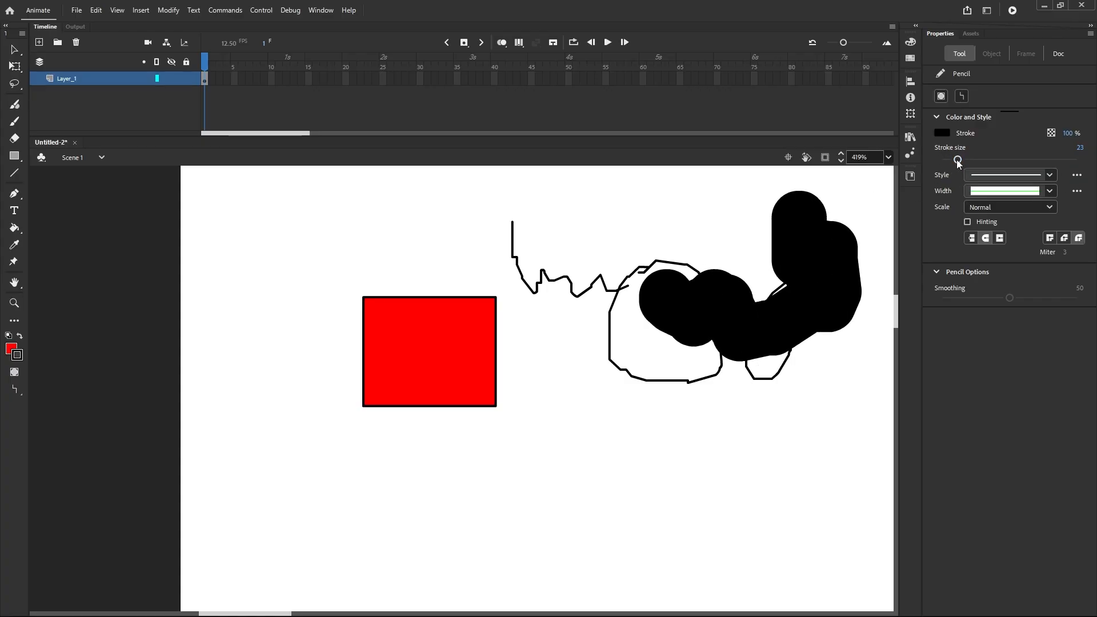
# Set the pencil's stroke size to 1
pyautogui.click(1078, 148)
pyautogui.write('1')
pyautogui.press('Return')
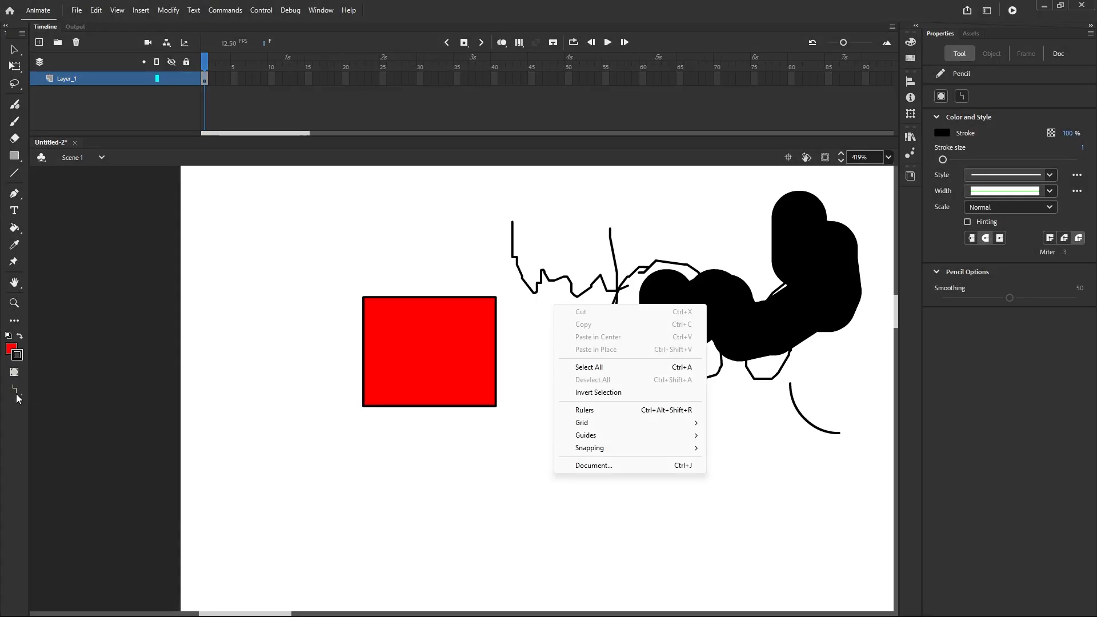
# Draw an angular black stroke beside the red rectangle's upper-left corner with the Pencil Tool in Straighten mode
pyautogui.click(16, 392)
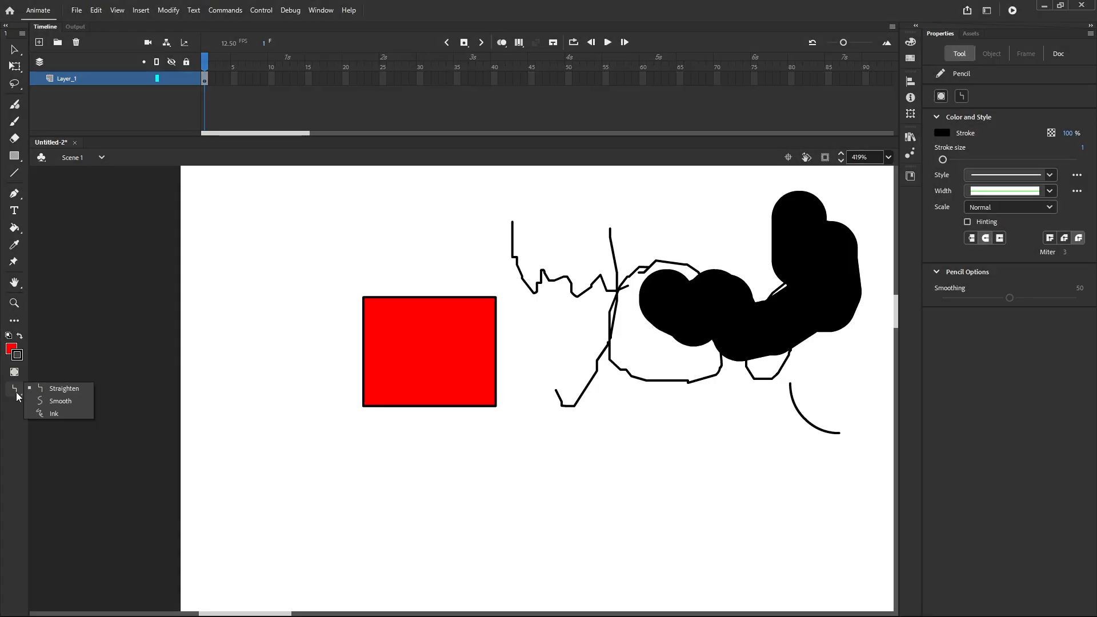
pyautogui.click(66, 389)
pyautogui.moveTo(388, 250)
pyautogui.mouseDown()
pyautogui.moveTo(325, 322)
pyautogui.moveTo(313, 271)
pyautogui.mouseUp()
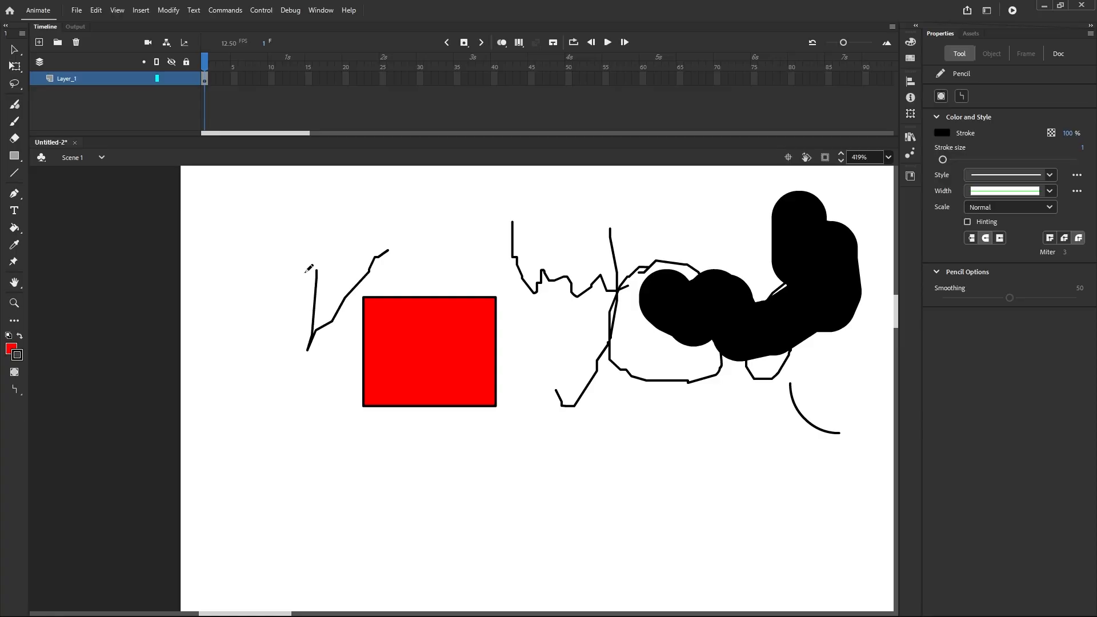
# Switch the pencil mode to Smooth and draw a wavy black stroke just below the red rectangle's lower-right corner
pyautogui.click(15, 390)
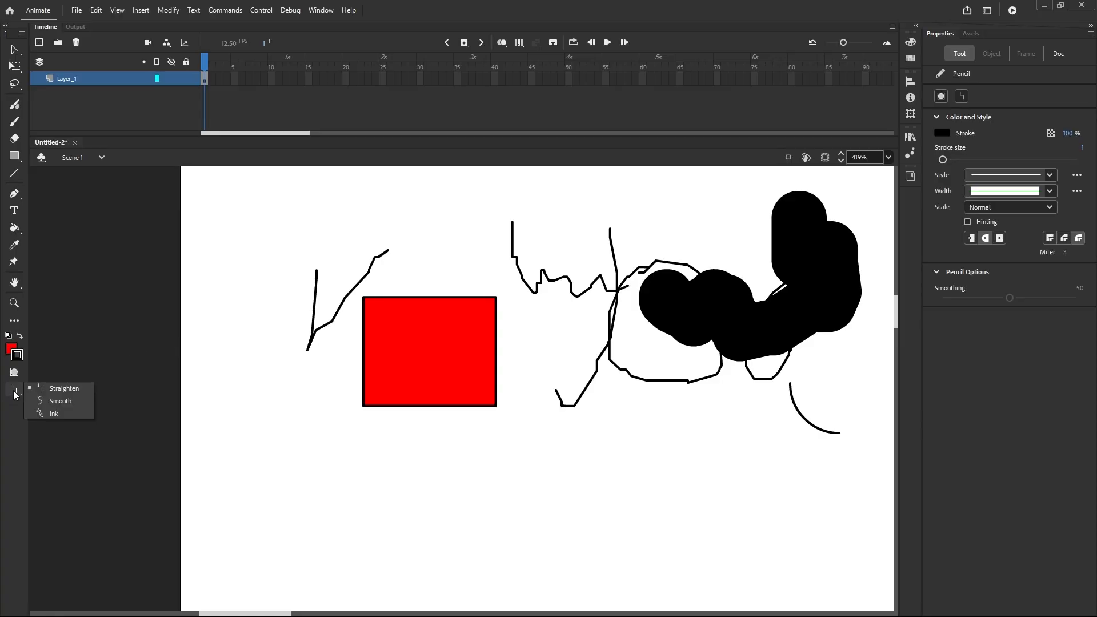
pyautogui.click(41, 402)
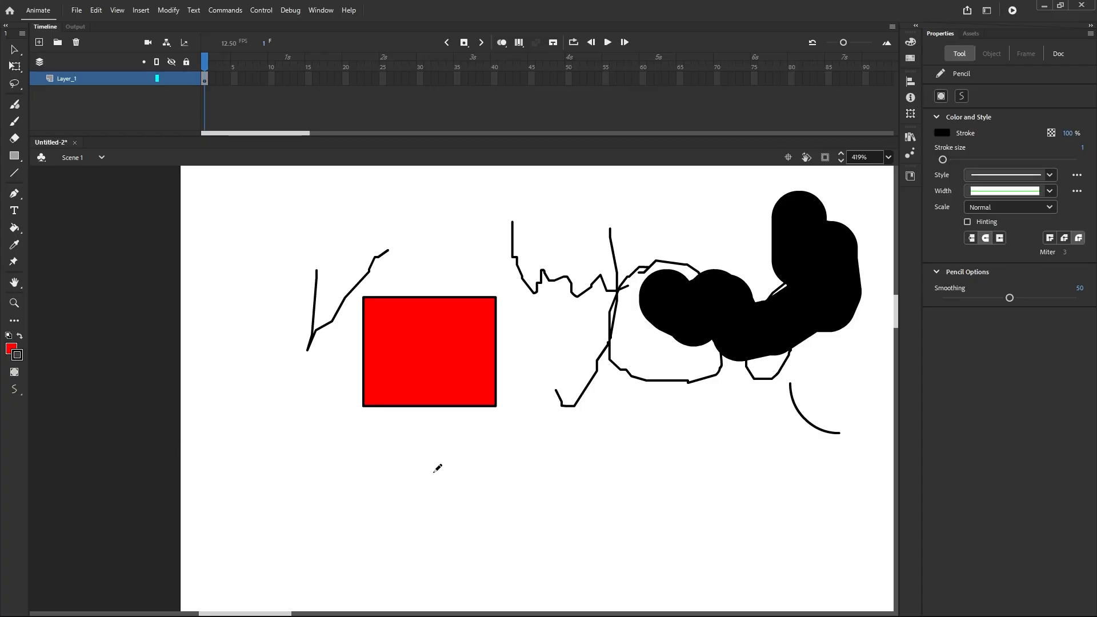
pyautogui.moveTo(440, 453)
pyautogui.mouseDown()
pyautogui.moveTo(495, 468)
pyautogui.moveTo(625, 445)
pyautogui.mouseUp()
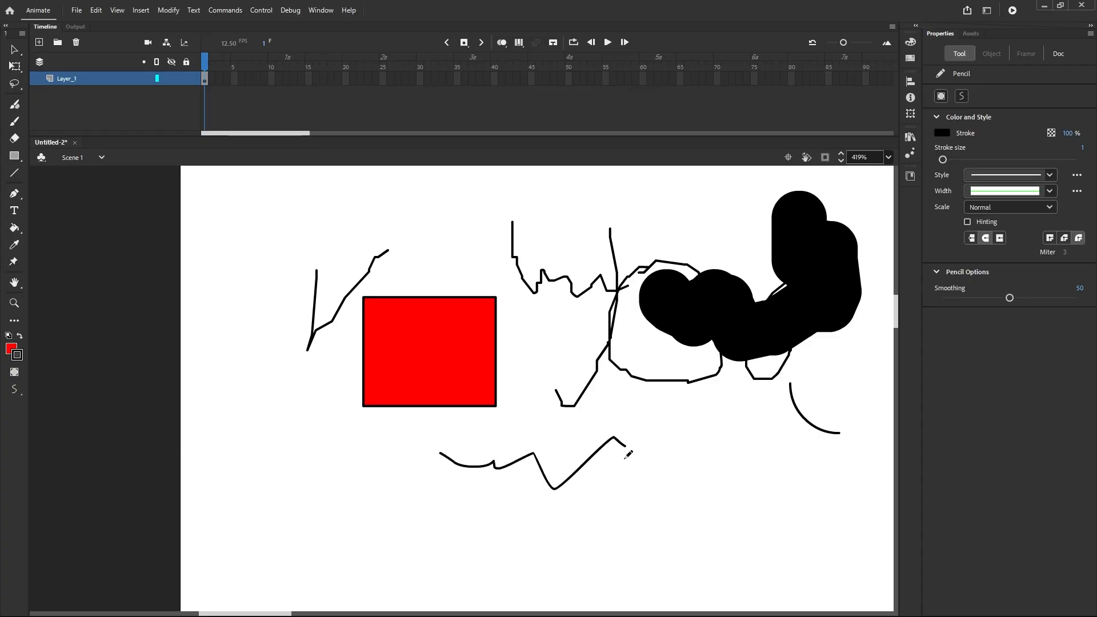
# Switch the pencil mode to Straighten and draw a small angular, nearly closed outline below the thick black stroke
pyautogui.click(16, 390)
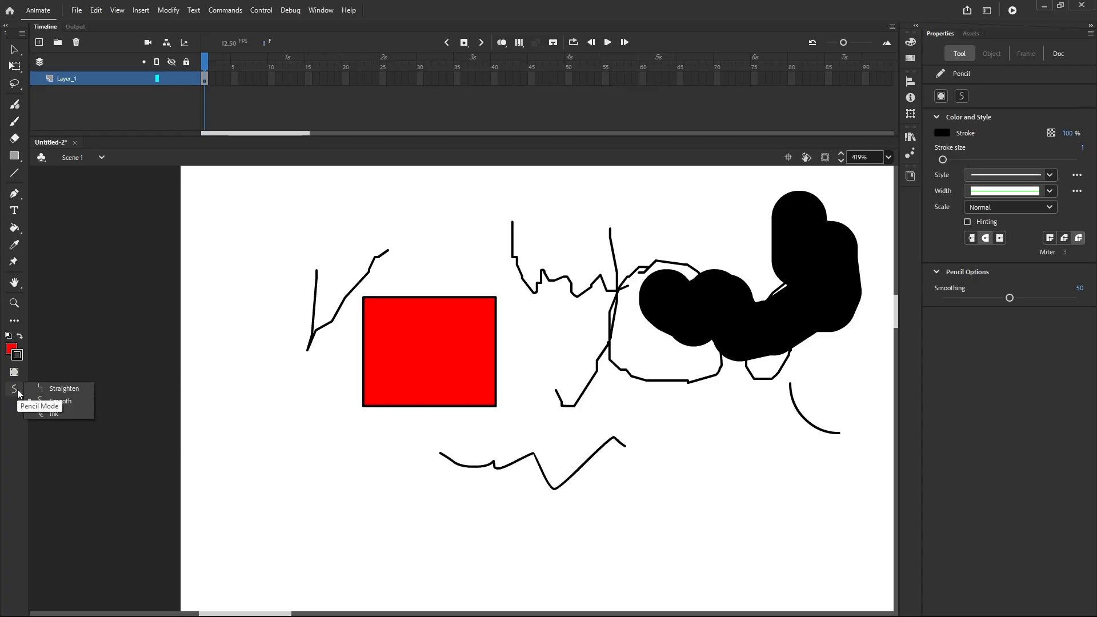
pyautogui.click(60, 388)
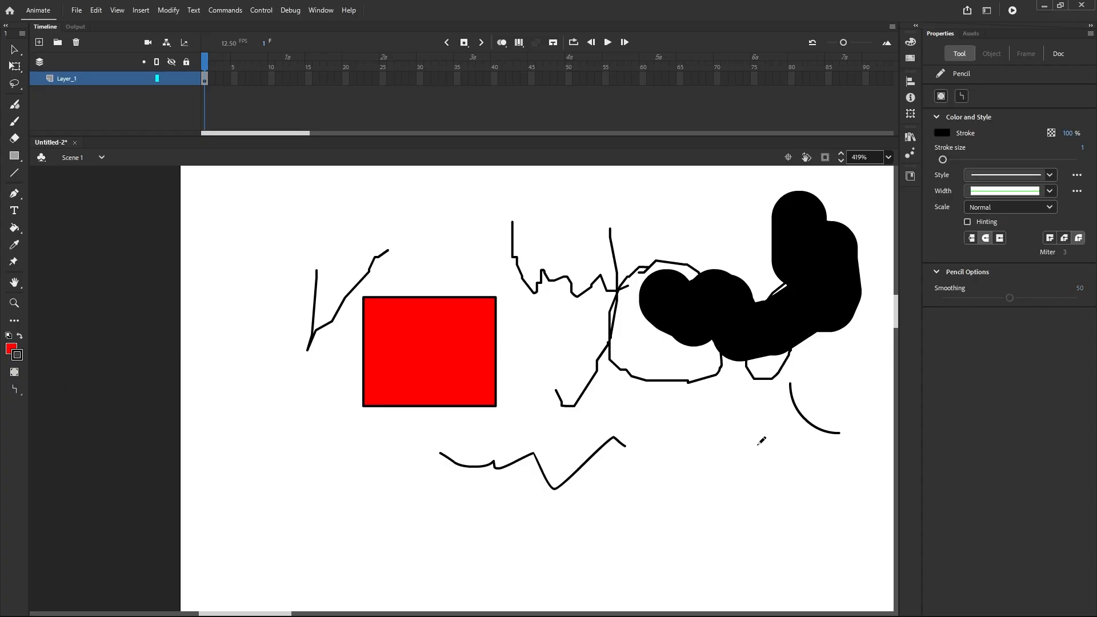
pyautogui.moveTo(719, 440)
pyautogui.mouseDown()
pyautogui.moveTo(781, 456)
pyautogui.moveTo(776, 478)
pyautogui.moveTo(689, 441)
pyautogui.mouseUp()
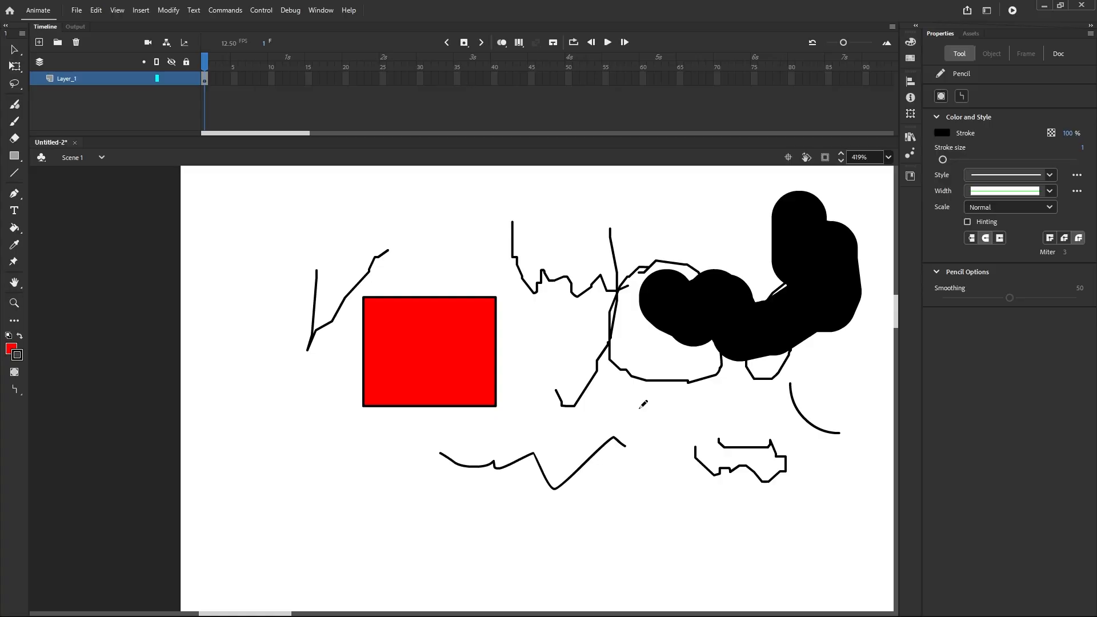
# Return the pencil mode to Smooth and draw a wavy stroke below the red rectangle's lower-left corner
pyautogui.click(14, 391)
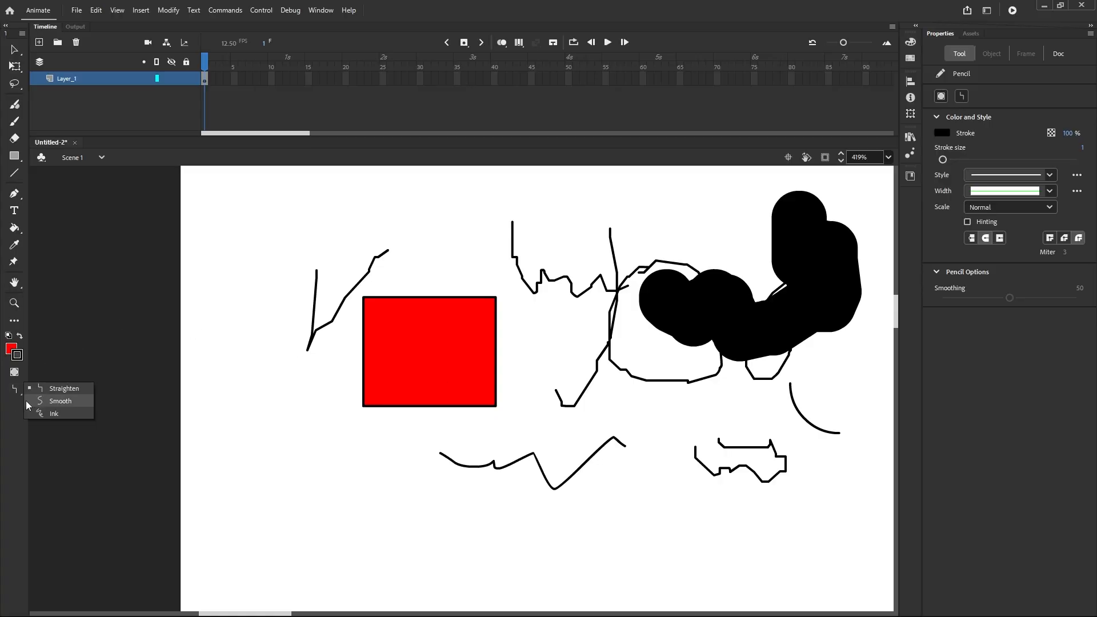
pyautogui.click(70, 402)
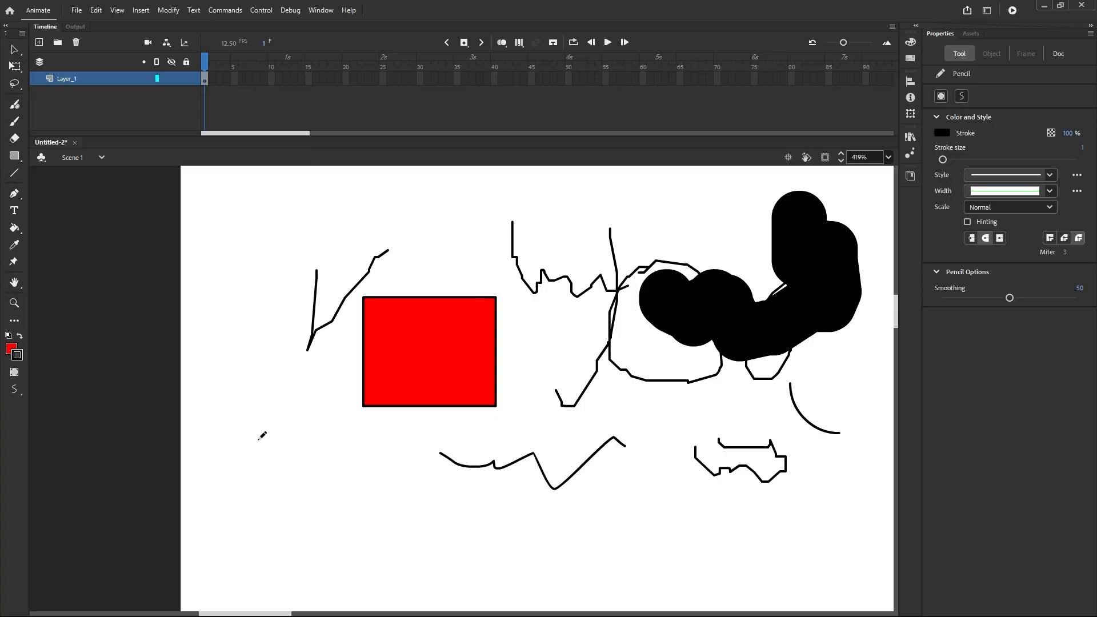
pyautogui.moveTo(257, 440)
pyautogui.mouseDown()
pyautogui.moveTo(336, 476)
pyautogui.moveTo(437, 433)
pyautogui.mouseUp()
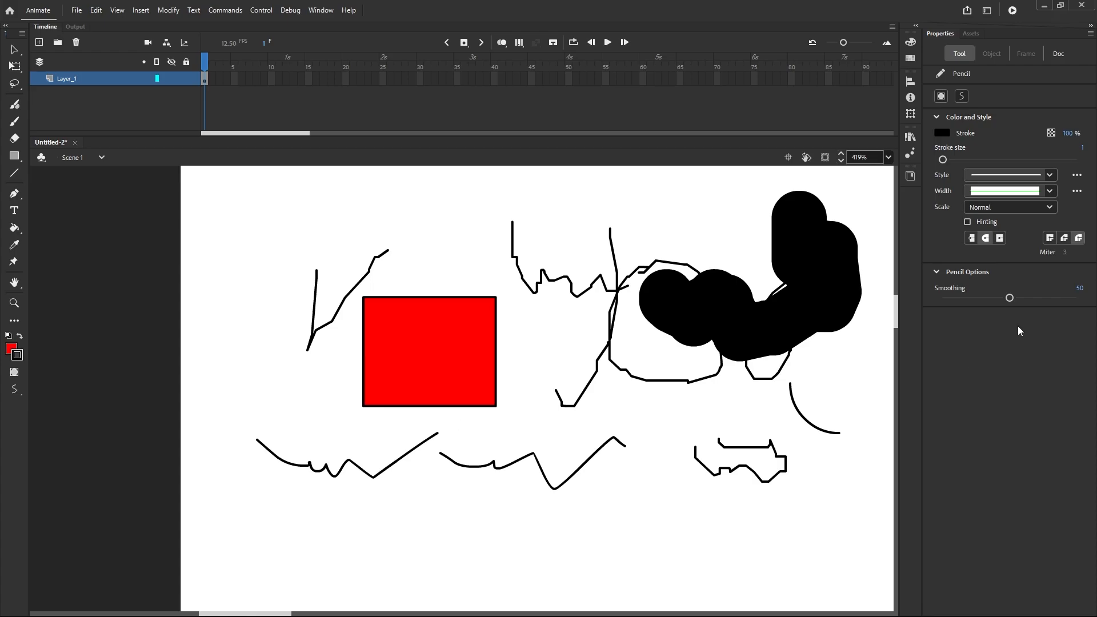
# Set the pencil's smoothing to 100 and draw several long curved strokes below and to the upper left of the red rectangle
pyautogui.moveTo(1010, 298); pyautogui.dragTo(1055, 302)
pyautogui.moveTo(683, 406)
pyautogui.mouseDown()
pyautogui.moveTo(674, 449)
pyautogui.moveTo(600, 551)
pyautogui.mouseUp()
pyautogui.moveTo(529, 565)
pyautogui.mouseDown()
pyautogui.moveTo(432, 536)
pyautogui.moveTo(457, 516)
pyautogui.moveTo(449, 477)
pyautogui.mouseUp()
pyautogui.moveTo(273, 214)
pyautogui.mouseDown()
pyautogui.moveTo(236, 291)
pyautogui.moveTo(277, 376)
pyautogui.mouseUp()
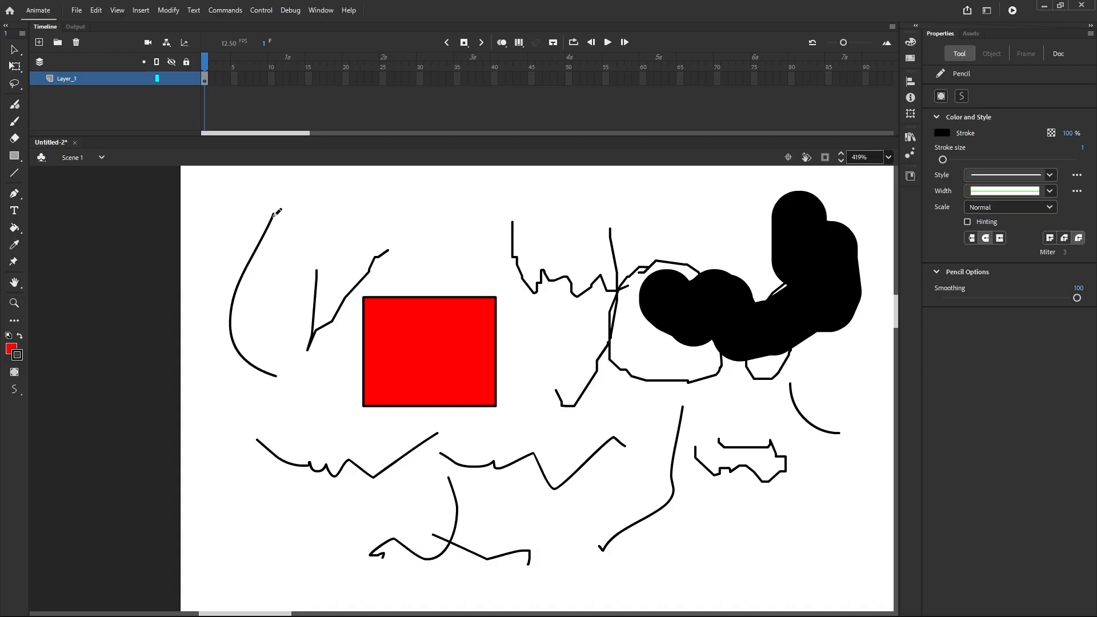
pyautogui.moveTo(273, 214)
pyautogui.mouseDown()
pyautogui.moveTo(291, 196)
pyautogui.moveTo(333, 193)
pyautogui.moveTo(326, 222)
pyautogui.moveTo(369, 239)
pyautogui.moveTo(336, 253)
pyautogui.moveTo(348, 279)
pyautogui.moveTo(312, 249)
pyautogui.mouseUp()
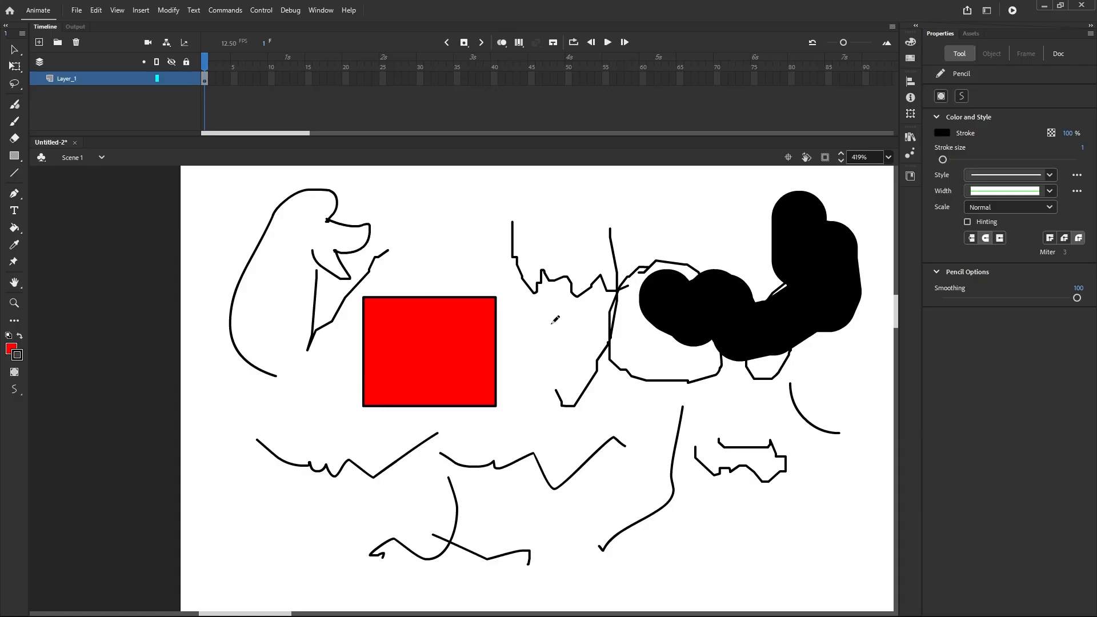
# Switch the pencil mode to Ink and draw freehand strokes around the rectangle, plus a scribbled pointed shape near the thick stroke
pyautogui.click(16, 392)
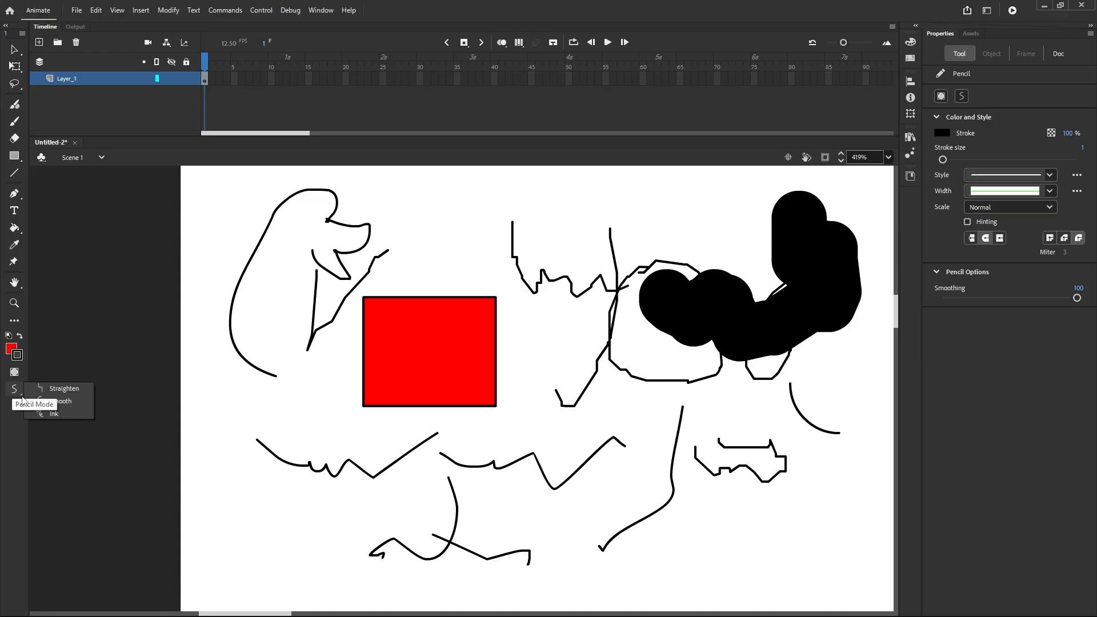
pyautogui.click(54, 413)
pyautogui.moveTo(301, 390)
pyautogui.mouseDown()
pyautogui.moveTo(322, 416)
pyautogui.moveTo(362, 392)
pyautogui.mouseUp()
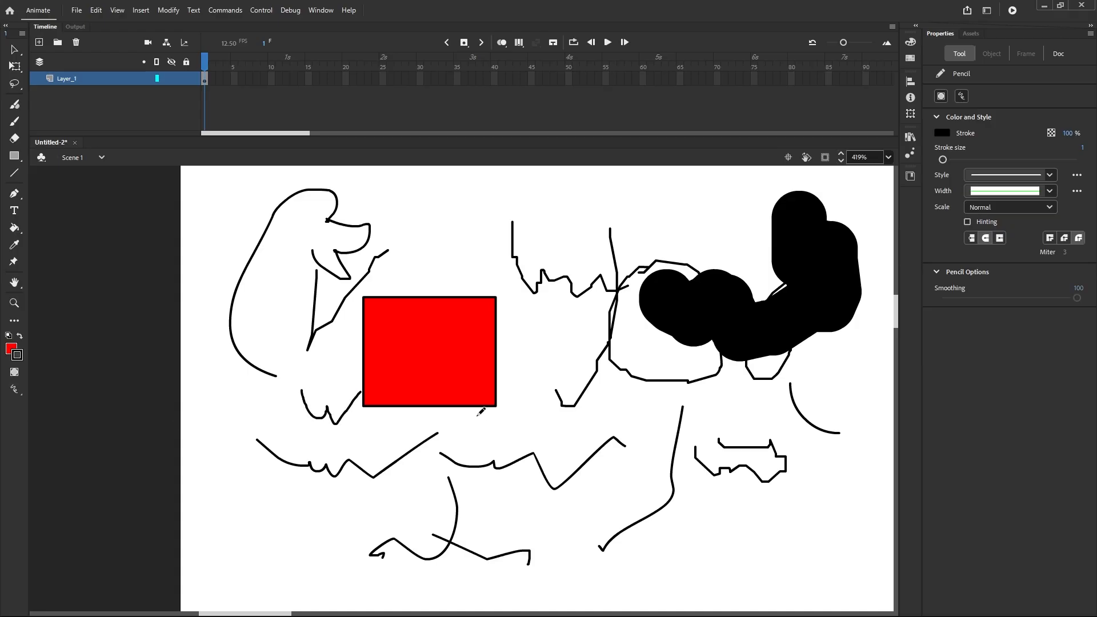
pyautogui.moveTo(849, 384)
pyautogui.mouseDown()
pyautogui.moveTo(841, 480)
pyautogui.moveTo(802, 514)
pyautogui.mouseUp()
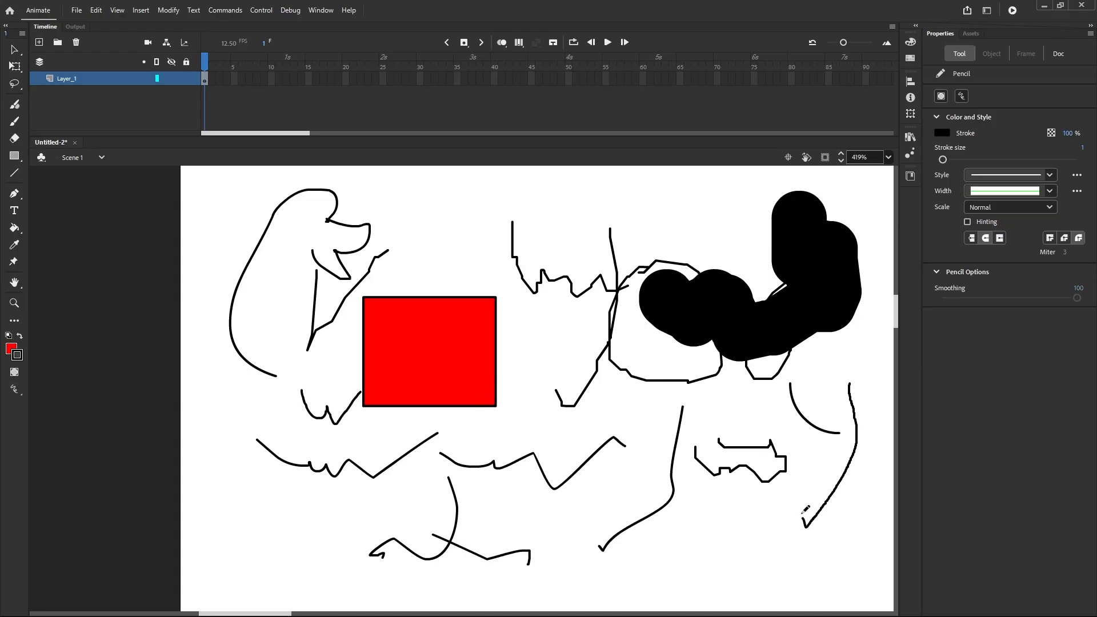
pyautogui.moveTo(731, 209)
pyautogui.mouseDown()
pyautogui.moveTo(682, 211)
pyautogui.moveTo(621, 250)
pyautogui.moveTo(728, 209)
pyautogui.moveTo(676, 220)
pyautogui.moveTo(706, 204)
pyautogui.moveTo(629, 241)
pyautogui.moveTo(694, 220)
pyautogui.mouseUp()
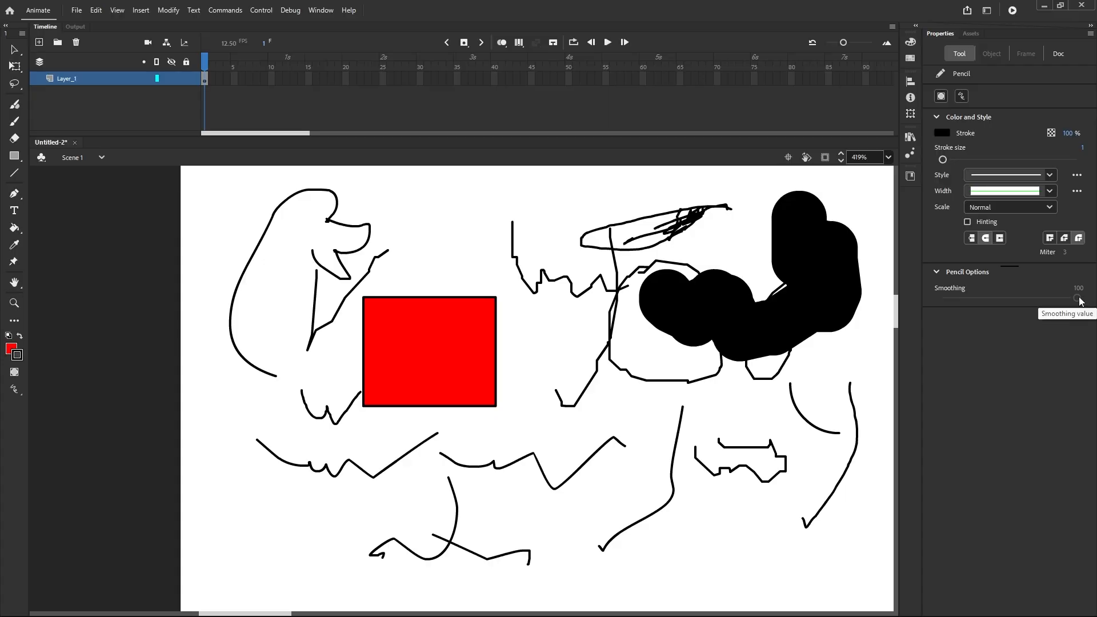
# Switch the pencil mode to Smooth and draw one wavy stroke across the red rectangle and another over the upper zigzag lines
pyautogui.click(17, 393)
pyautogui.click(60, 401)
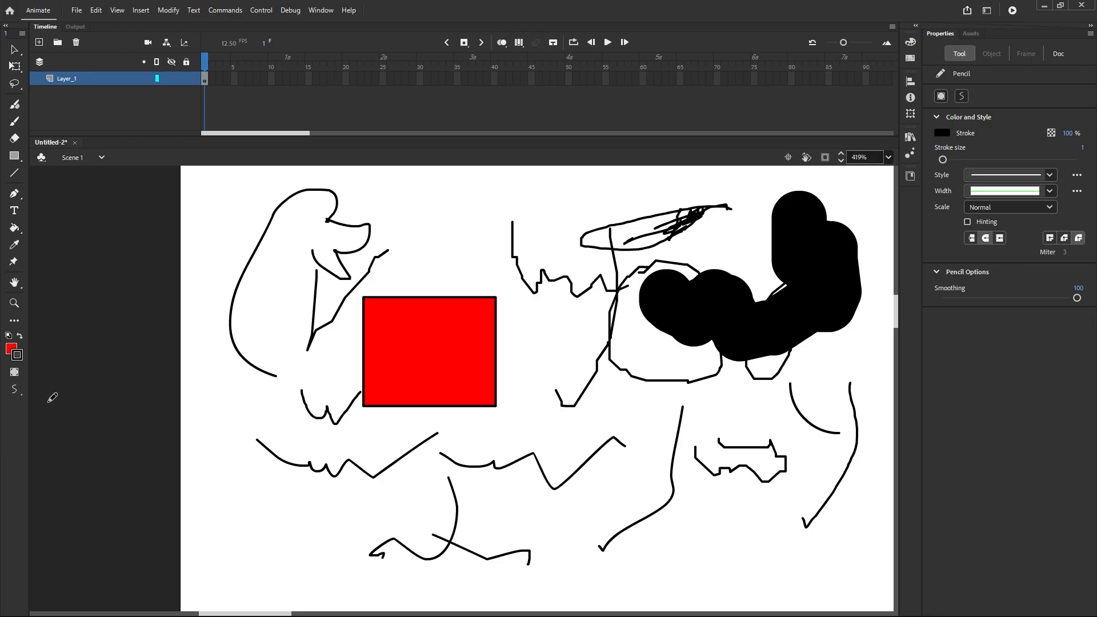
pyautogui.moveTo(296, 305); pyautogui.dragTo(428, 337)
pyautogui.moveTo(500, 236)
pyautogui.mouseDown()
pyautogui.moveTo(548, 286)
pyautogui.moveTo(667, 241)
pyautogui.mouseUp()
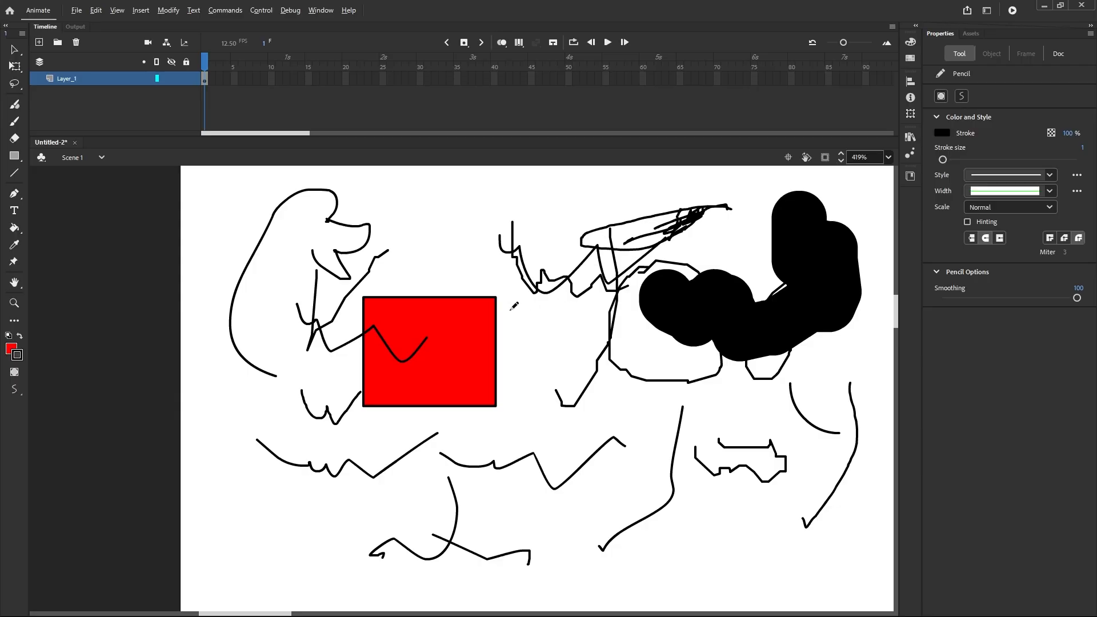
# Select all the pencil strokes and the red rectangle, delete them, and bring the whole empty stage into view
pyautogui.scroll(-5, 468, 309)
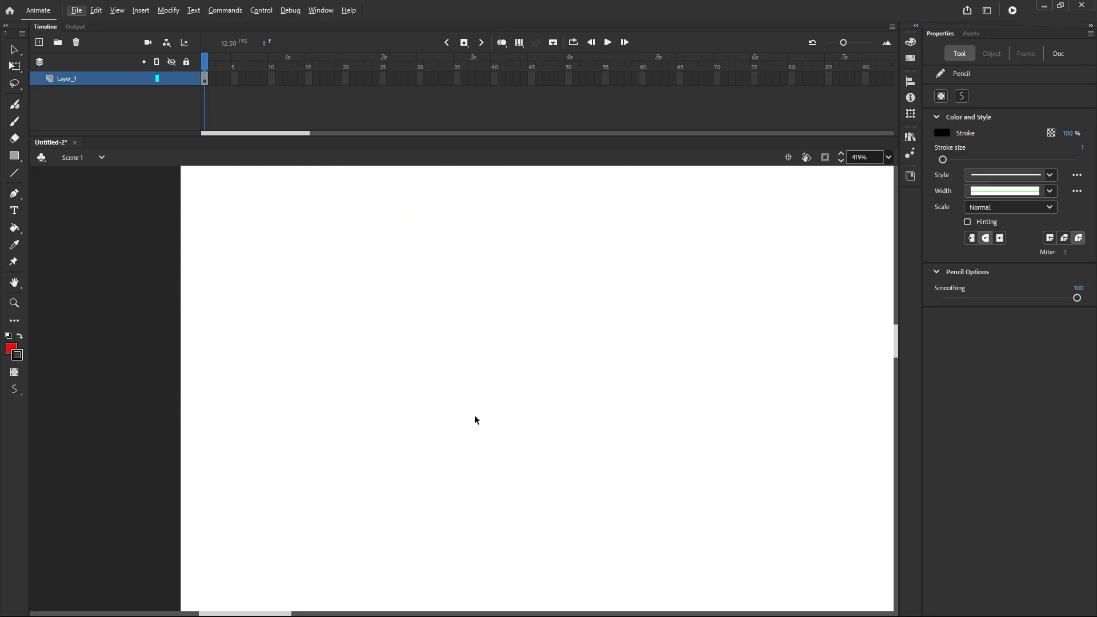
pyautogui.scroll(-4, 485, 437)
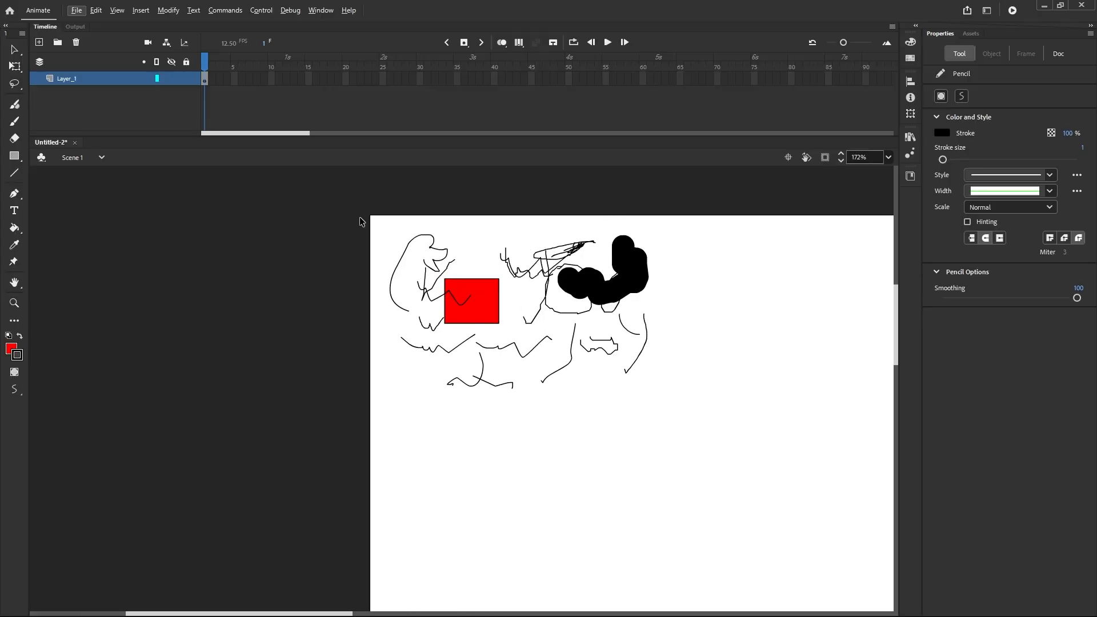
pyautogui.click(14, 50)
pyautogui.moveTo(384, 197)
pyautogui.mouseDown()
pyautogui.moveTo(503, 297)
pyautogui.moveTo(753, 428)
pyautogui.mouseUp()
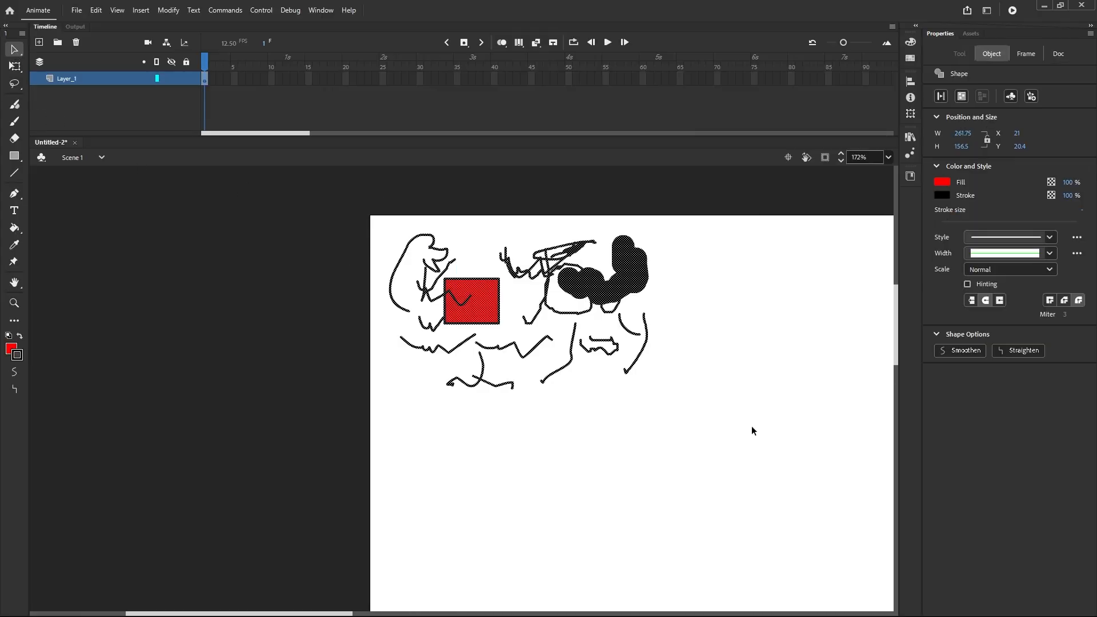
pyautogui.press('Delete')
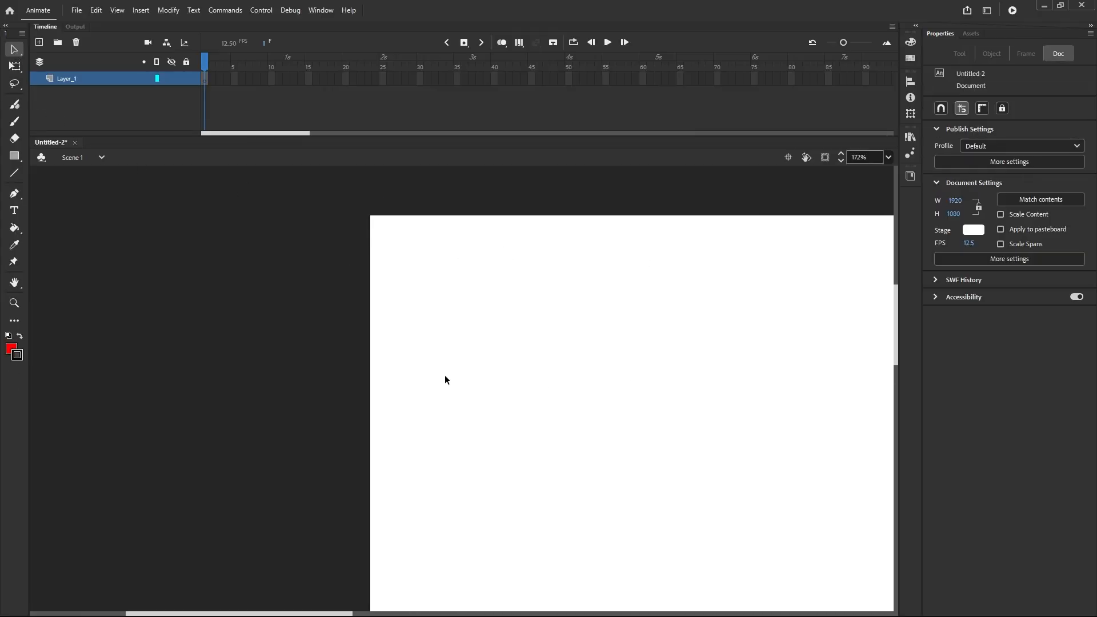
pyautogui.scroll(-5, 289, 295)
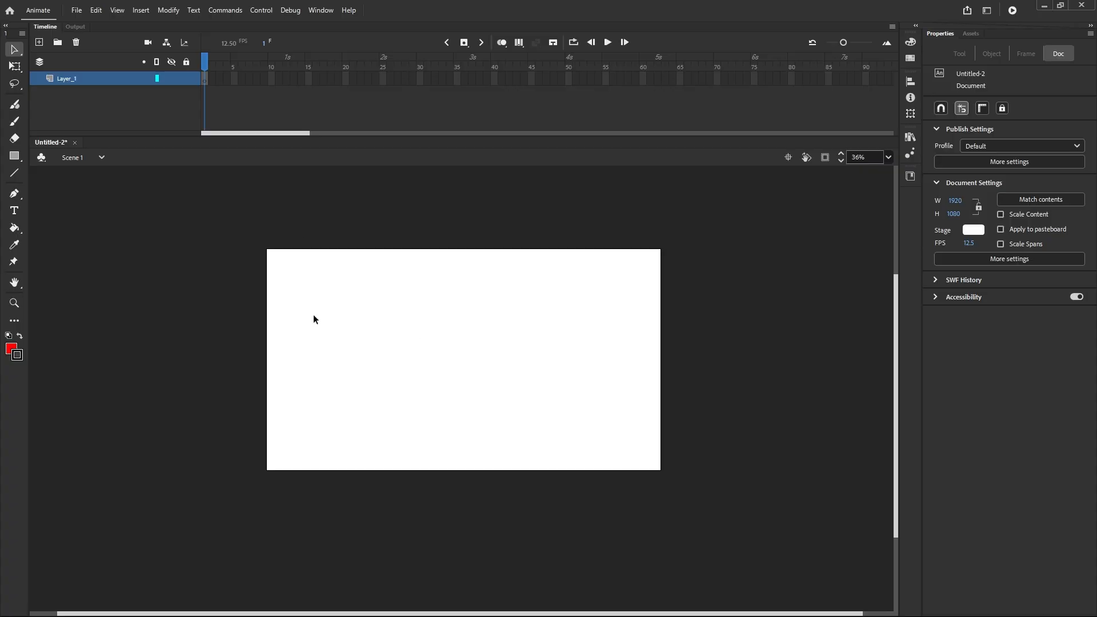
# Draw a red rectangle about 261 by 231 px with a black outline in the upper-left part of the stage
pyautogui.click(14, 321)
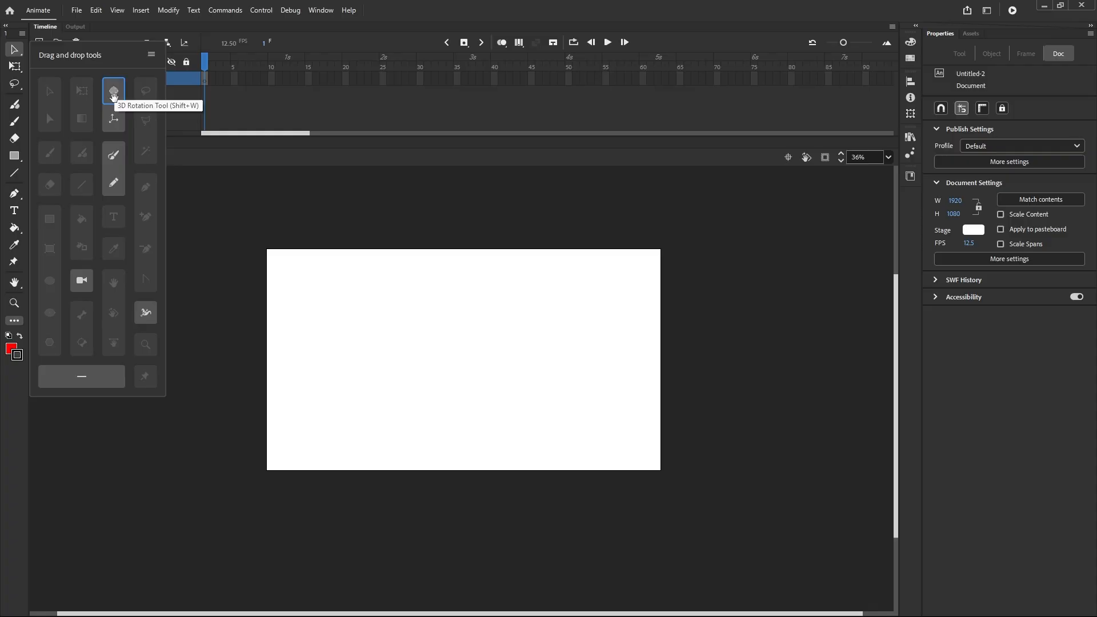
pyautogui.click(203, 156)
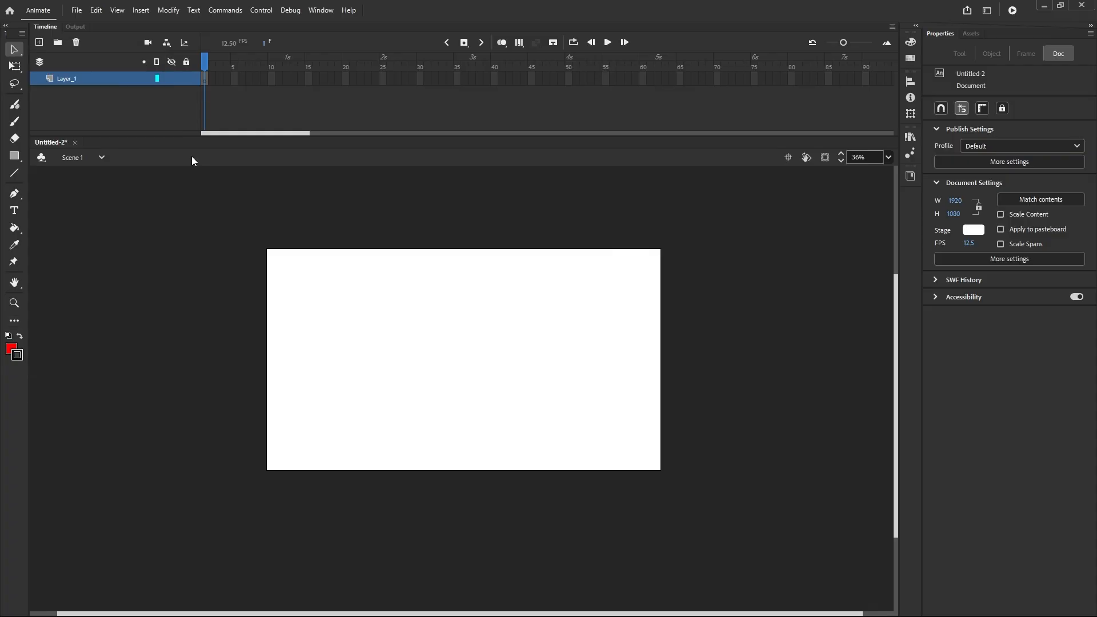
pyautogui.click(16, 159)
pyautogui.click(16, 161)
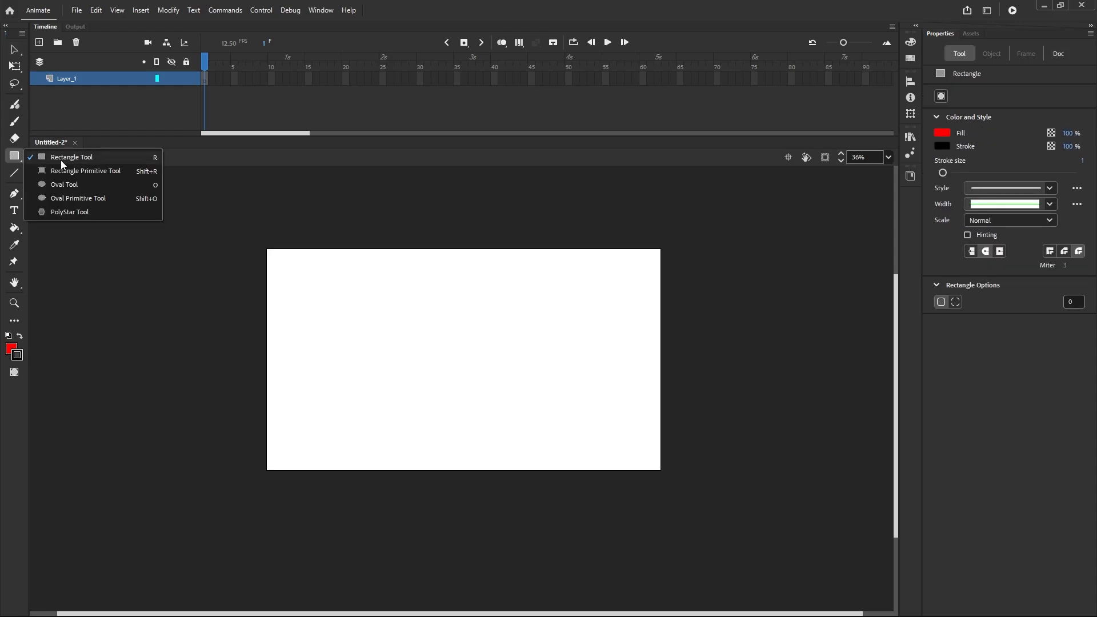
pyautogui.click(60, 158)
pyautogui.moveTo(352, 307); pyautogui.dragTo(406, 355)
# Select the red rectangle and try to use the 3D Rotation Tool from the extra tools on it
pyautogui.click(14, 50)
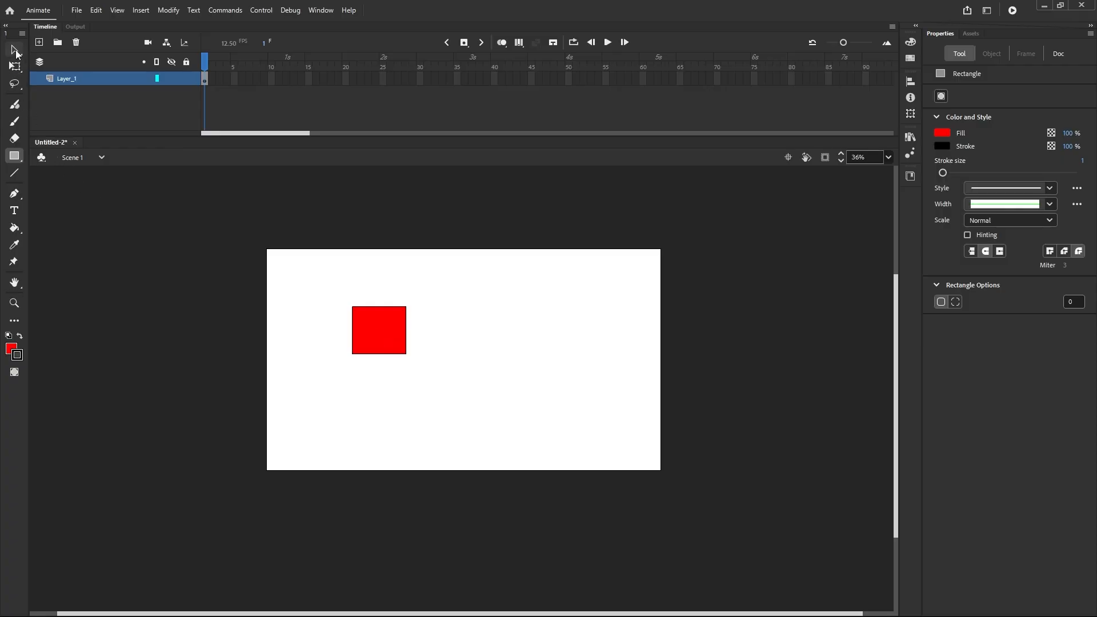
pyautogui.moveTo(383, 320); pyautogui.dragTo(485, 398)
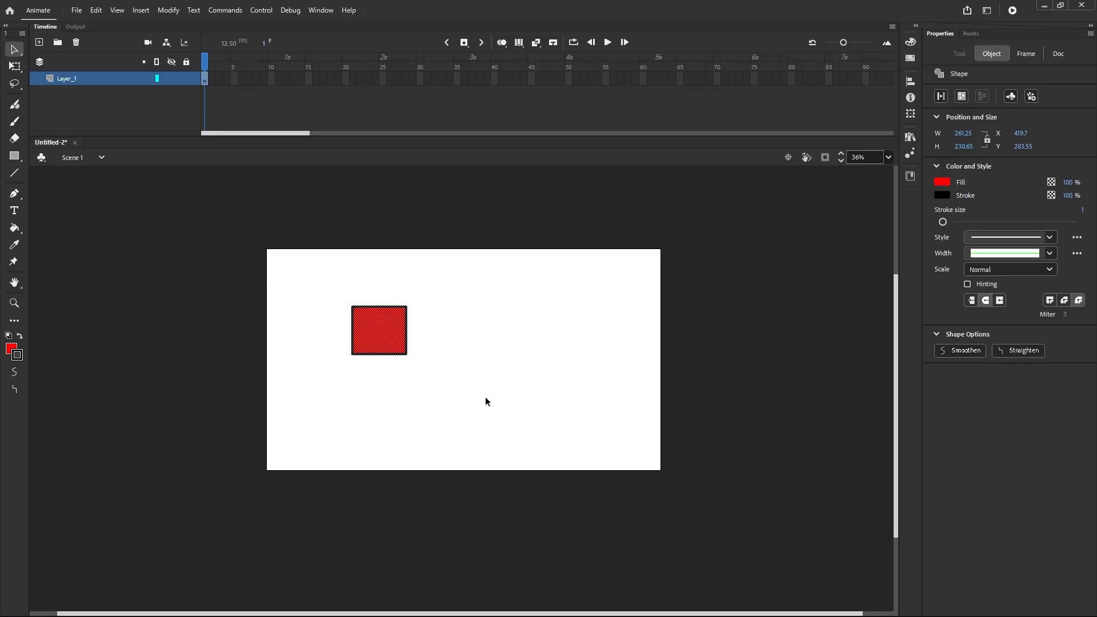
pyautogui.click(11, 322)
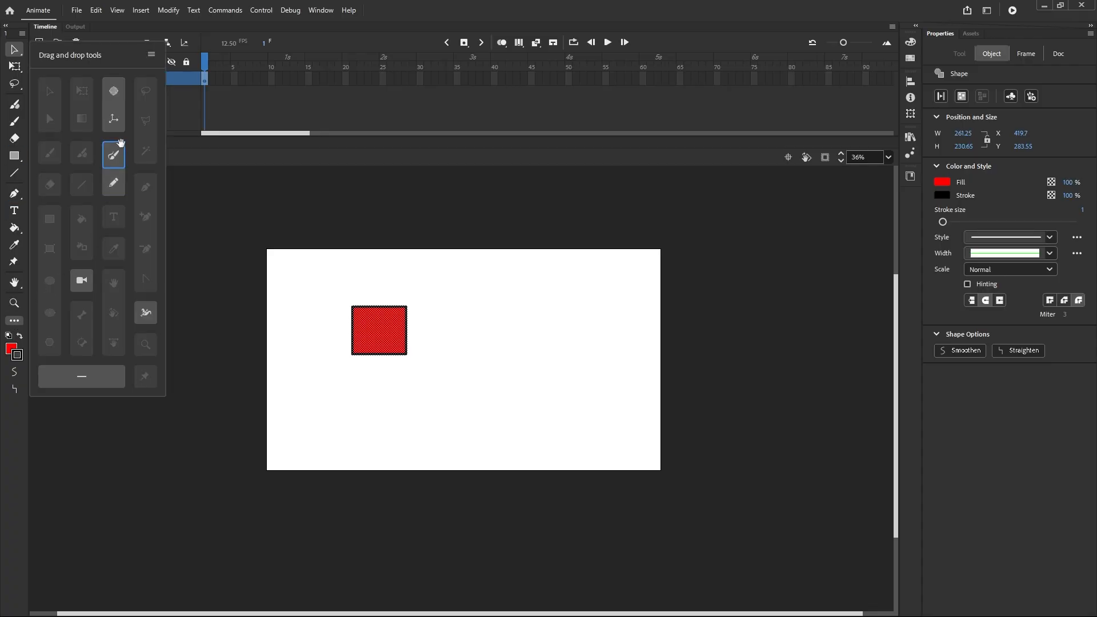
pyautogui.click(115, 97)
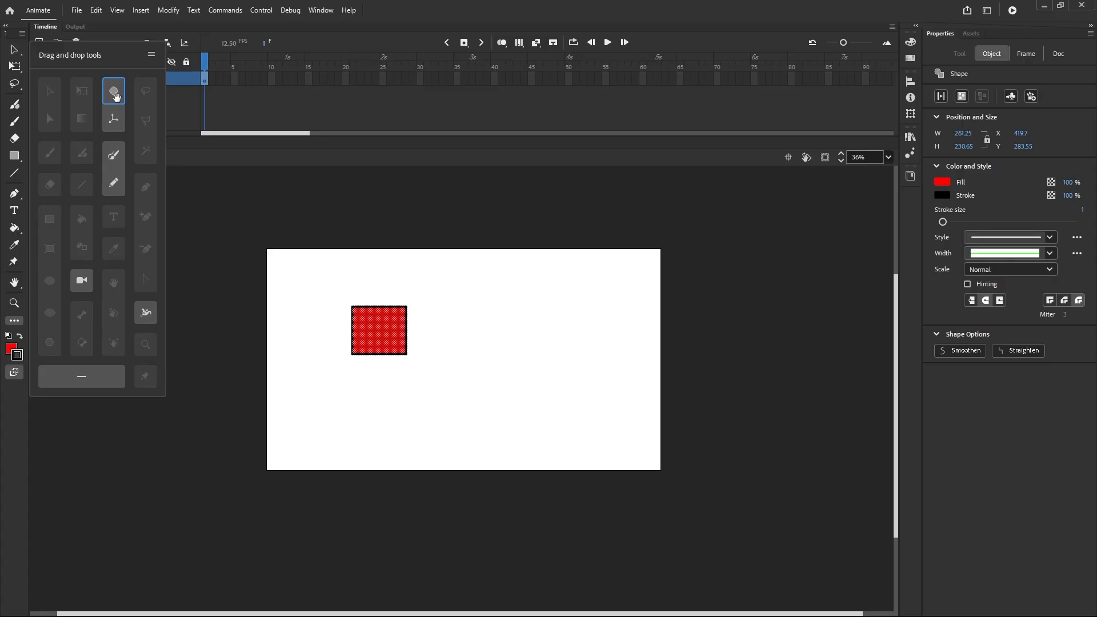
pyautogui.click(387, 343)
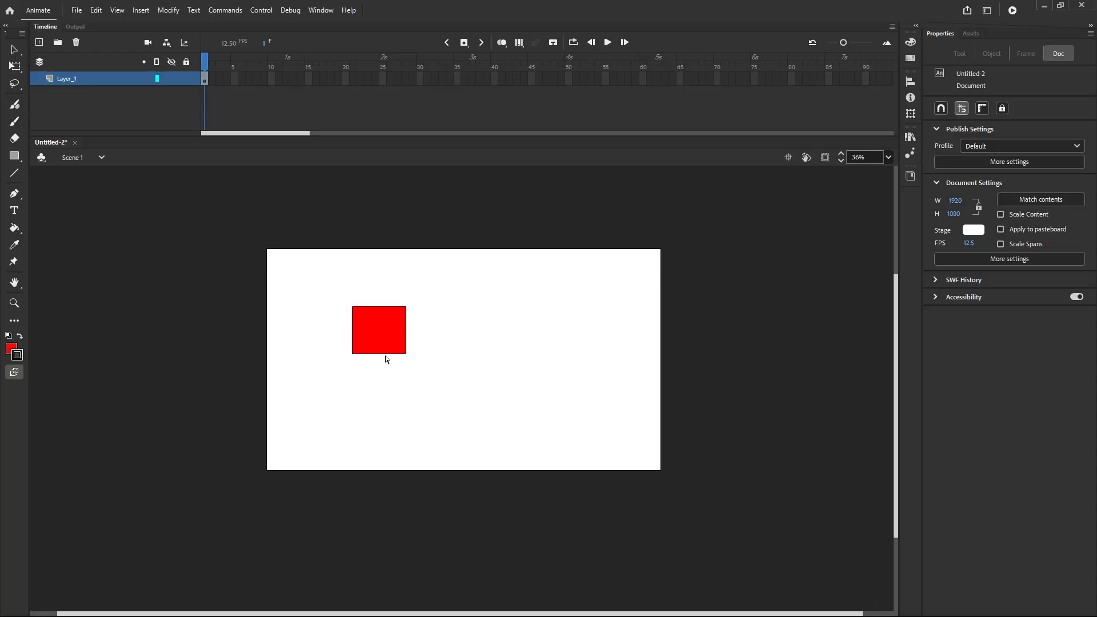
# Reselect the red rectangle, look up the 3D Rotation Tool among the extra tools, and clear the selection
pyautogui.click(14, 50)
pyautogui.moveTo(313, 282); pyautogui.dragTo(549, 418)
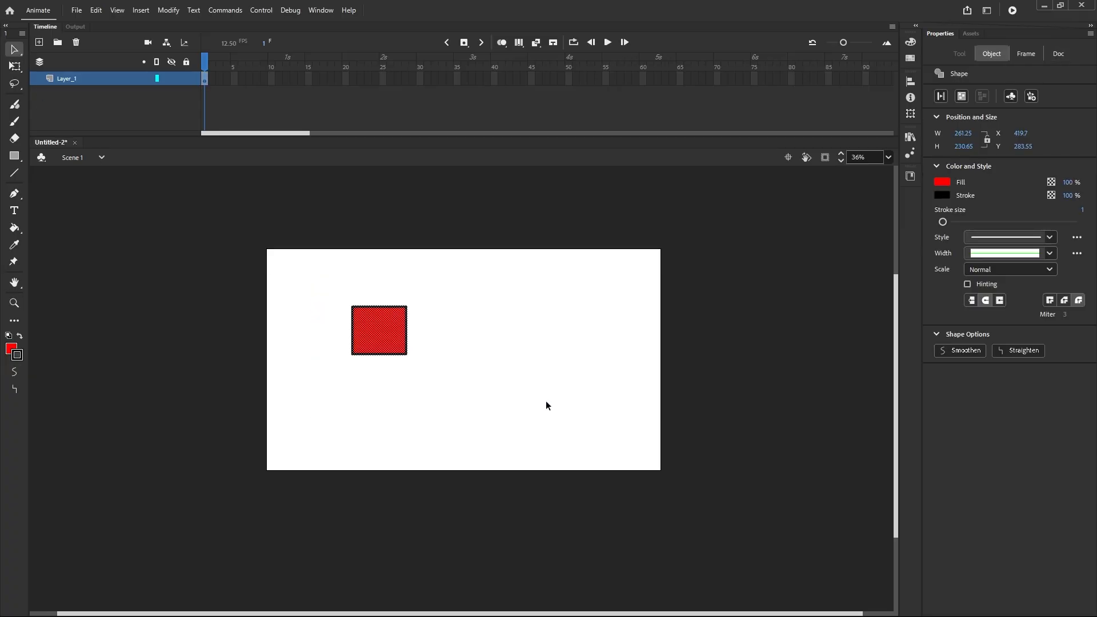
pyautogui.click(18, 321)
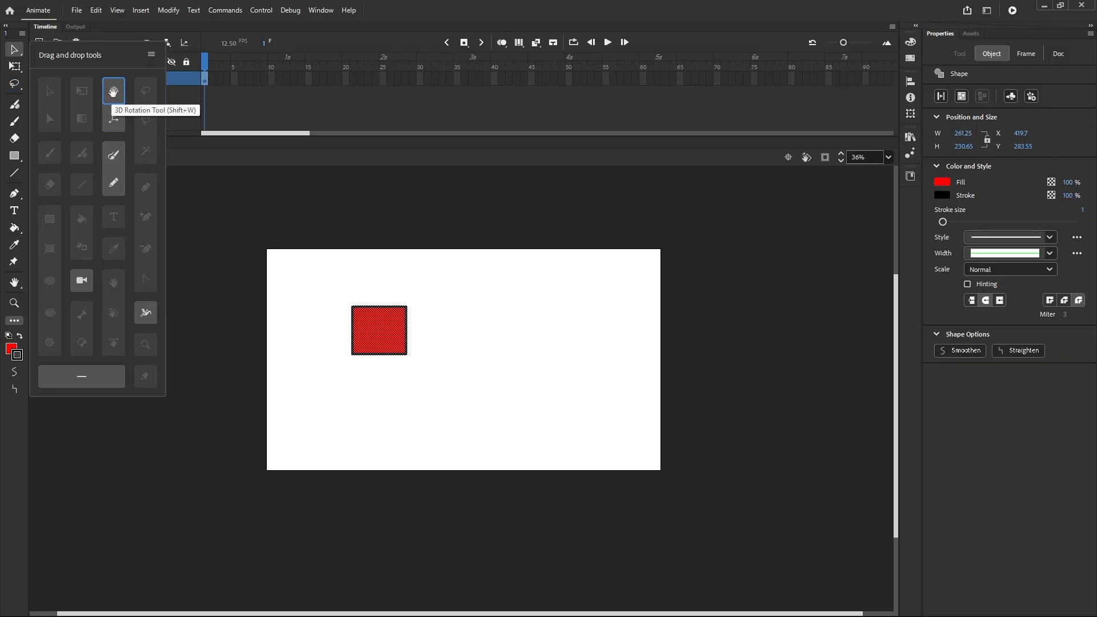
pyautogui.click(355, 220)
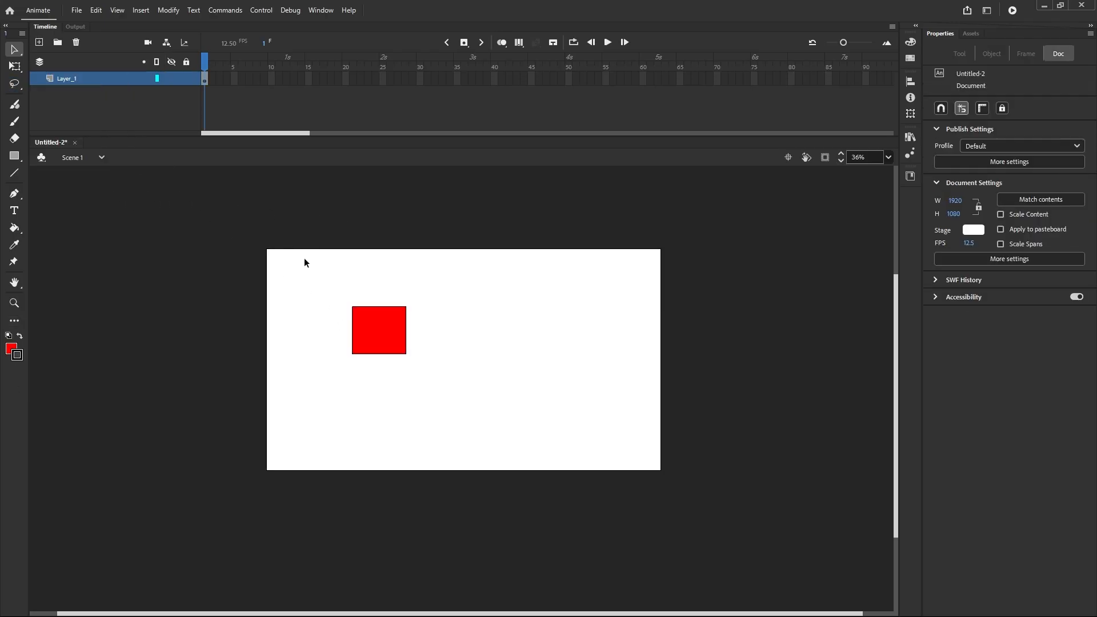
# Convert the red rectangle and its outline into a symbol of type Movie Clip
pyautogui.moveTo(303, 259); pyautogui.dragTo(504, 422)
pyautogui.rightClick(375, 326)
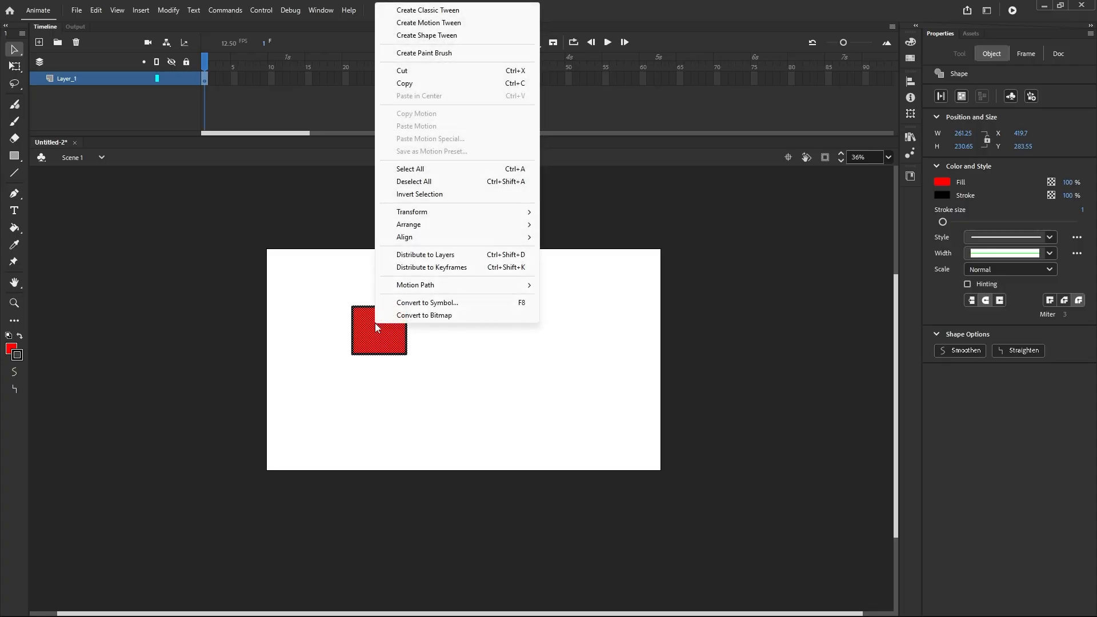
pyautogui.click(412, 303)
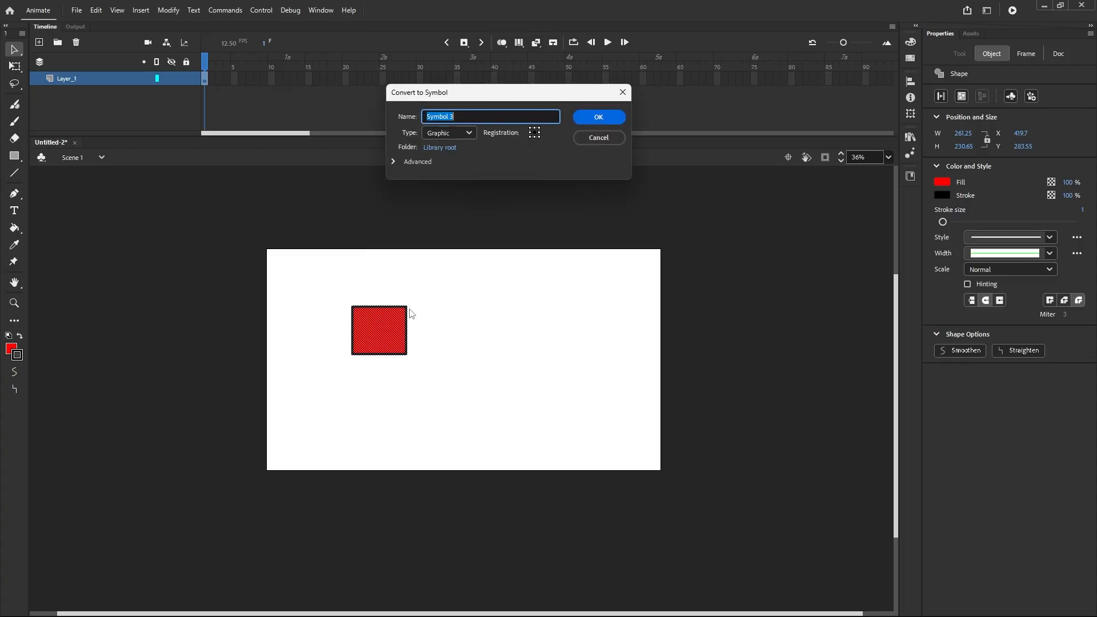
pyautogui.click(470, 132)
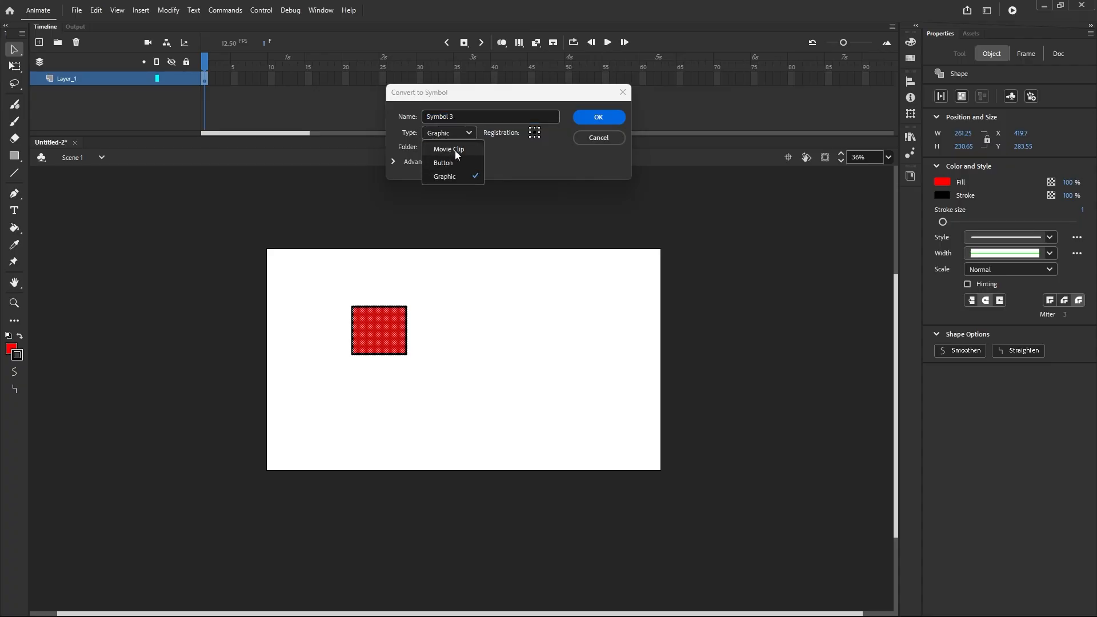
pyautogui.click(455, 151)
pyautogui.click(471, 135)
pyautogui.click(457, 152)
pyautogui.click(603, 120)
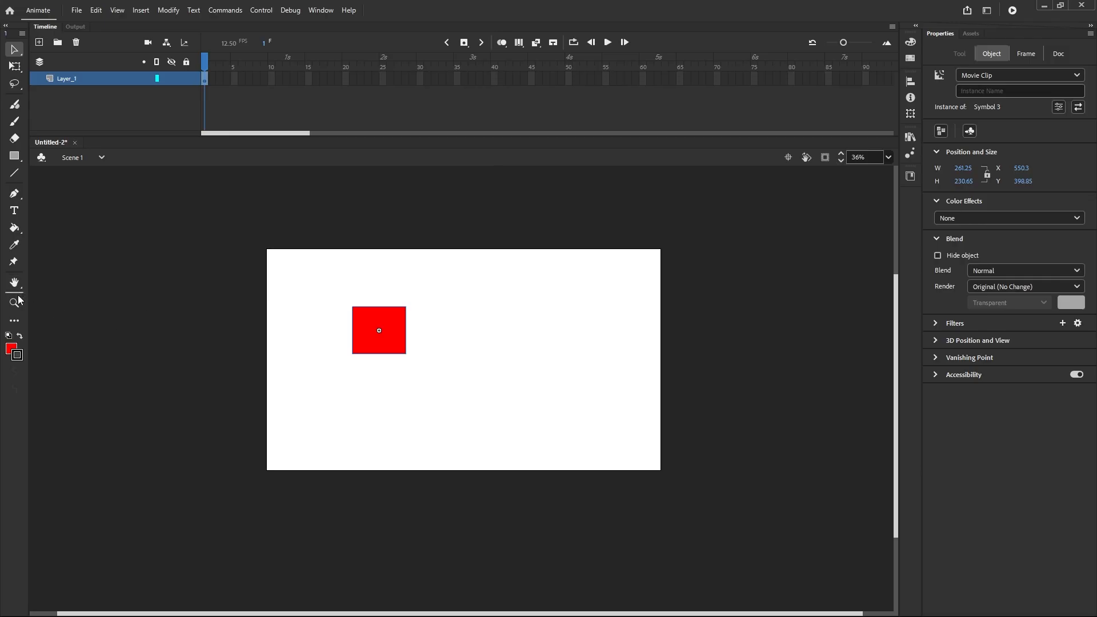
# Try the 3D Rotation Tool from the extra tools on the red movie clip
pyautogui.click(15, 320)
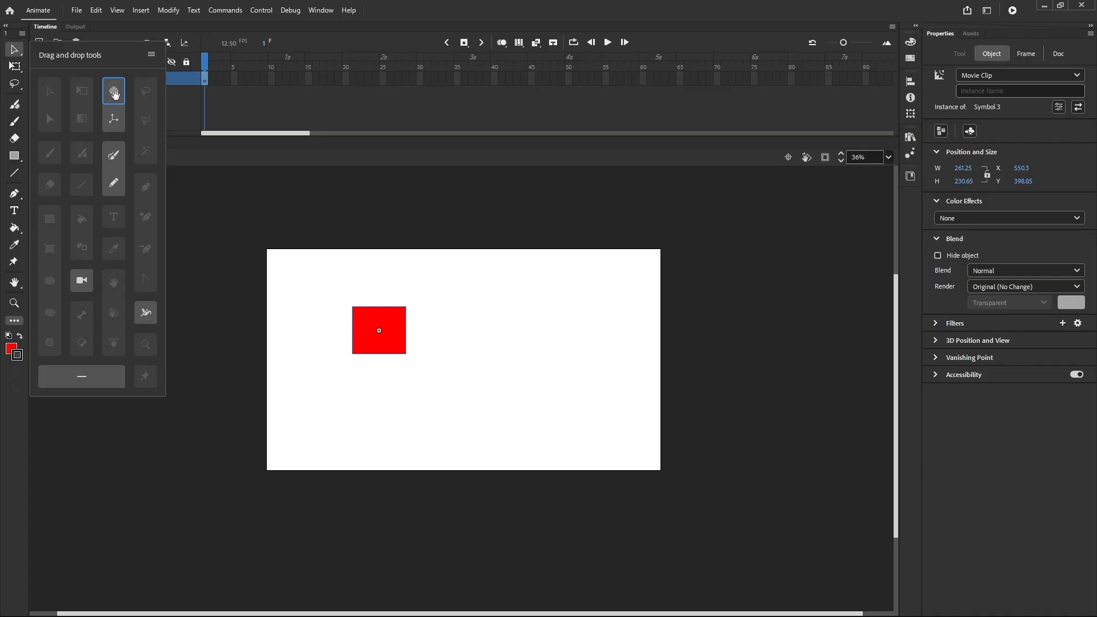
pyautogui.click(115, 93)
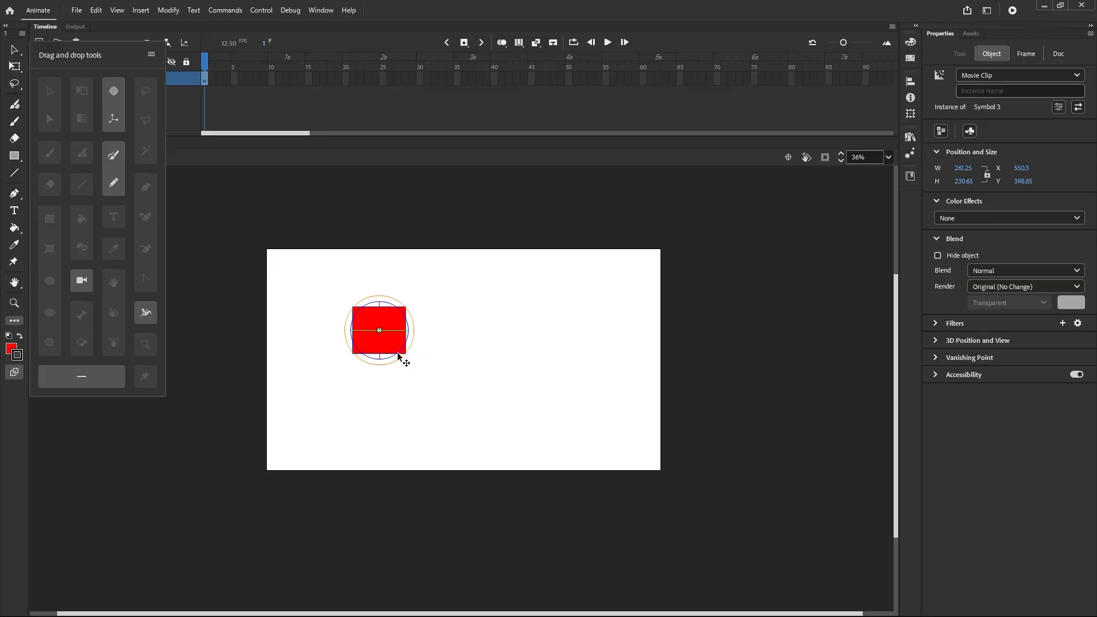
pyautogui.scroll(3, 397, 345)
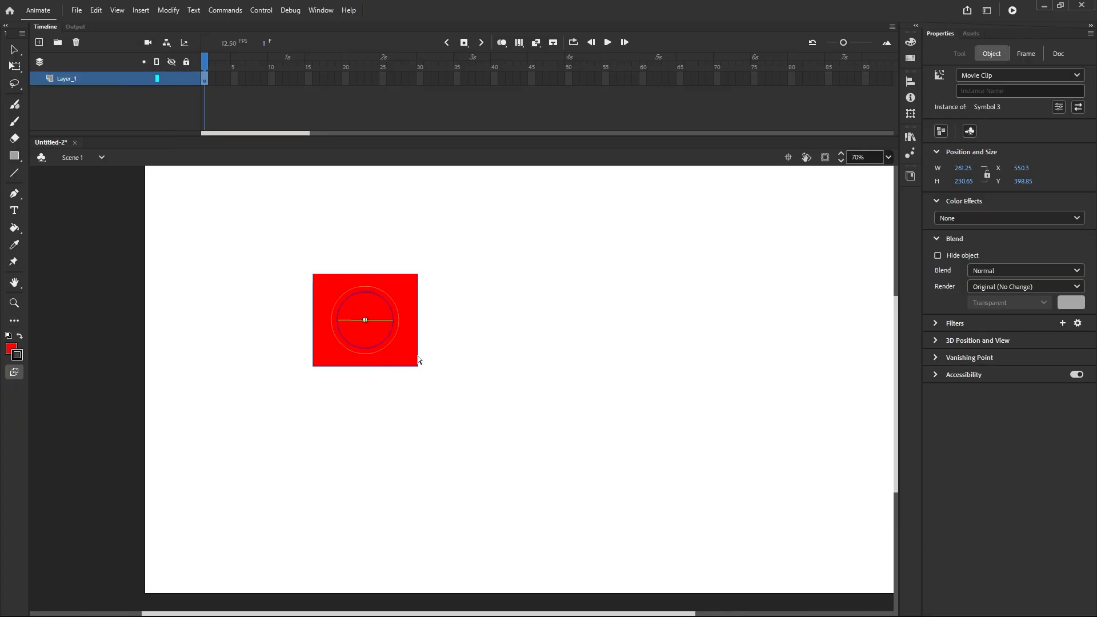
pyautogui.scroll(-1, 399, 312)
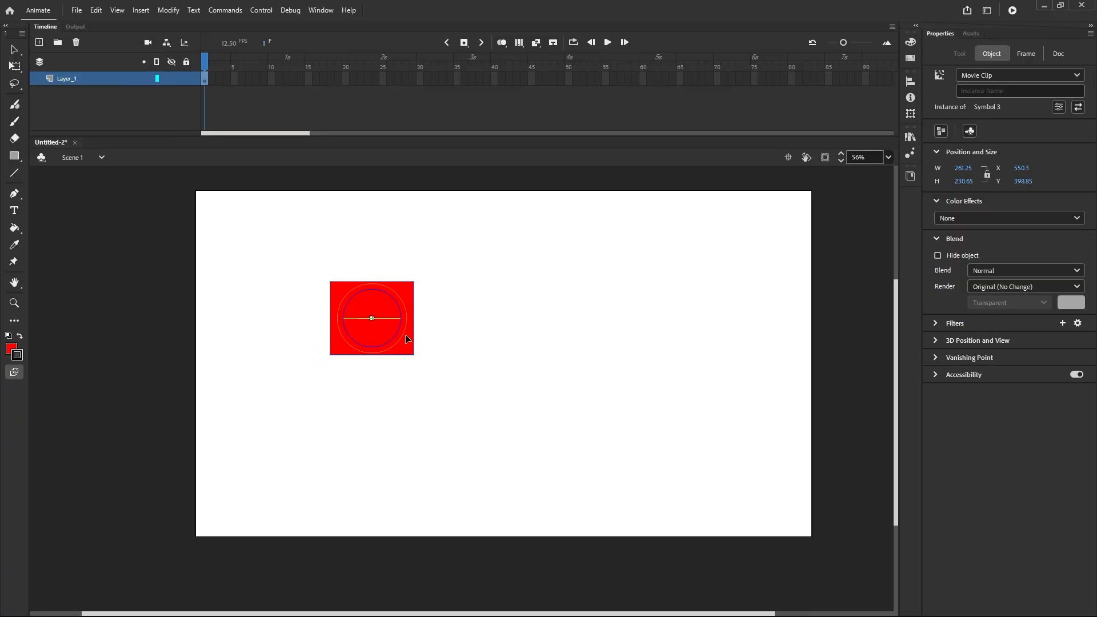
pyautogui.click(386, 265)
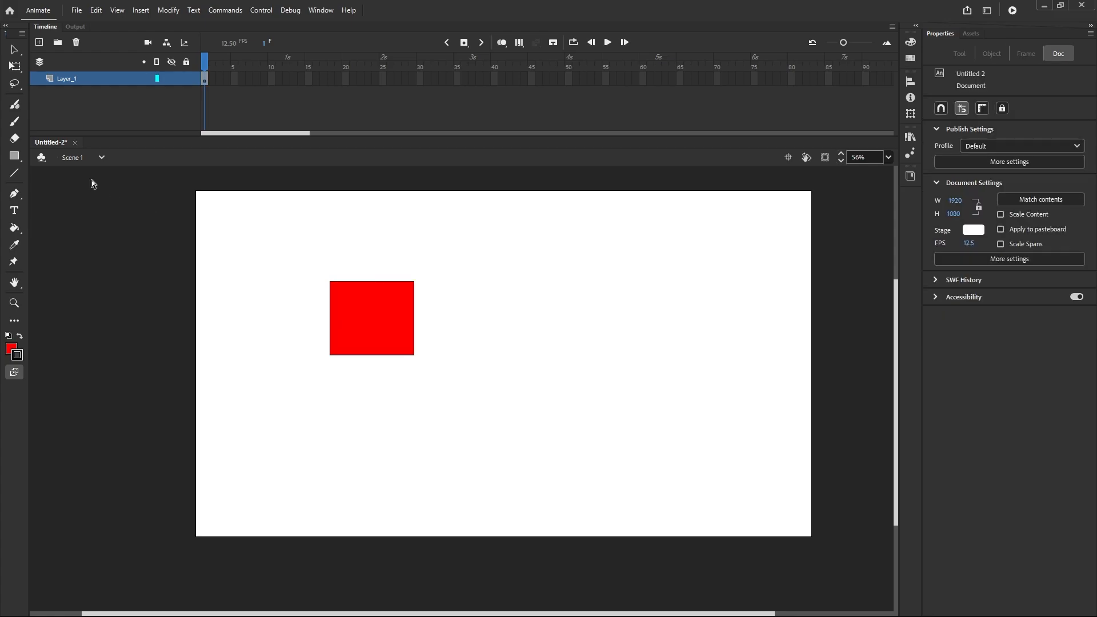
# Reselect the red movie clip and turn it about its Y and Z axes with the 3D Rotation Tool
pyautogui.click(16, 51)
pyautogui.click(348, 318)
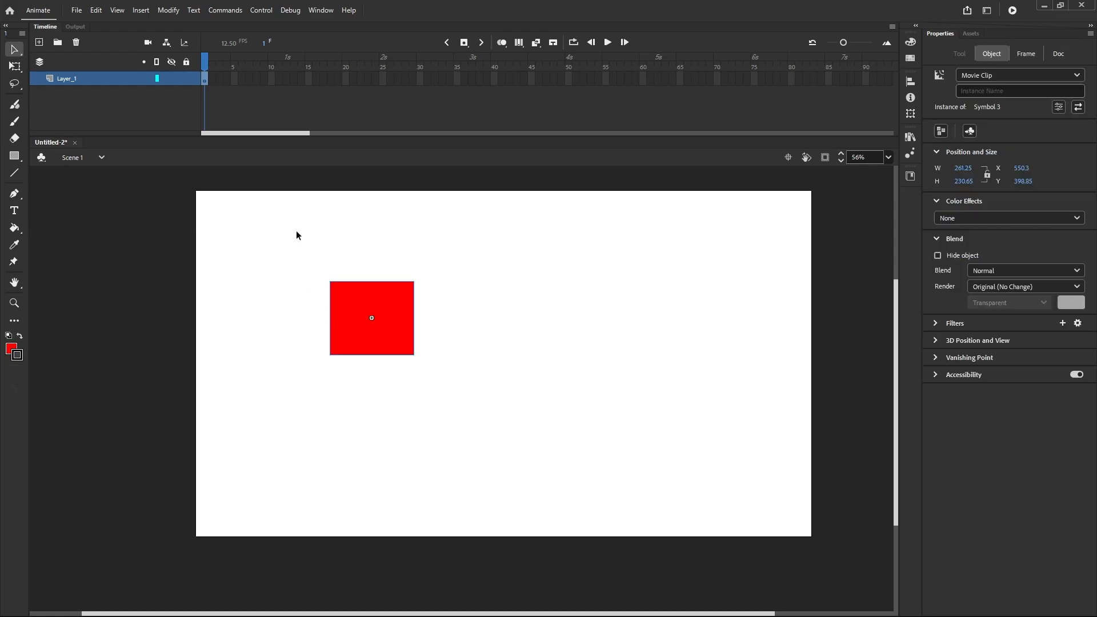
pyautogui.press('w')
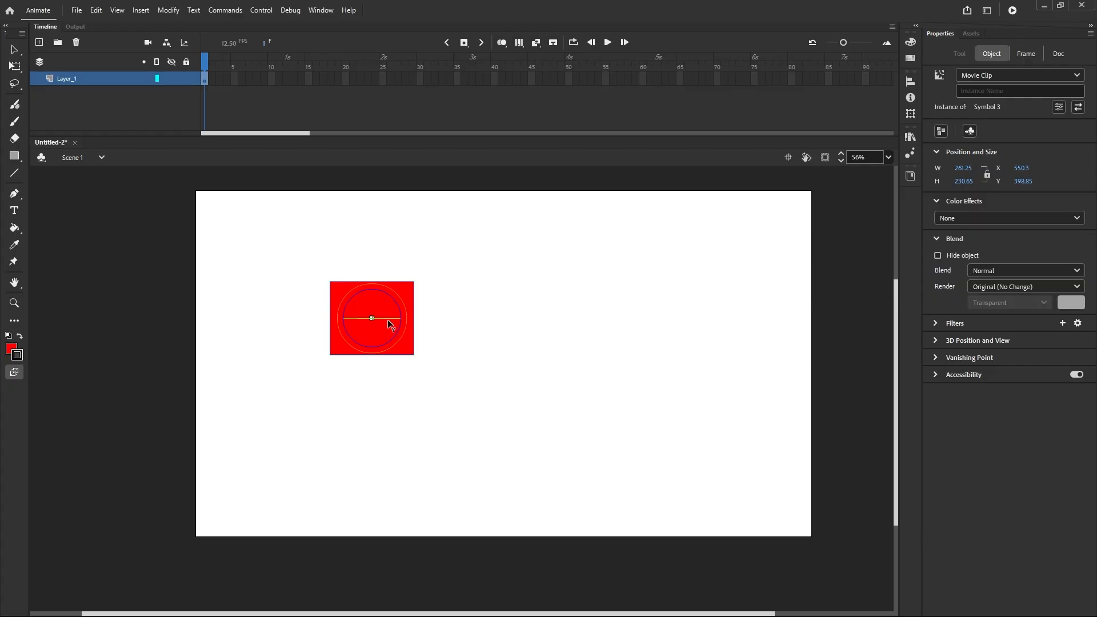
pyautogui.moveTo(388, 320); pyautogui.dragTo(435, 322)
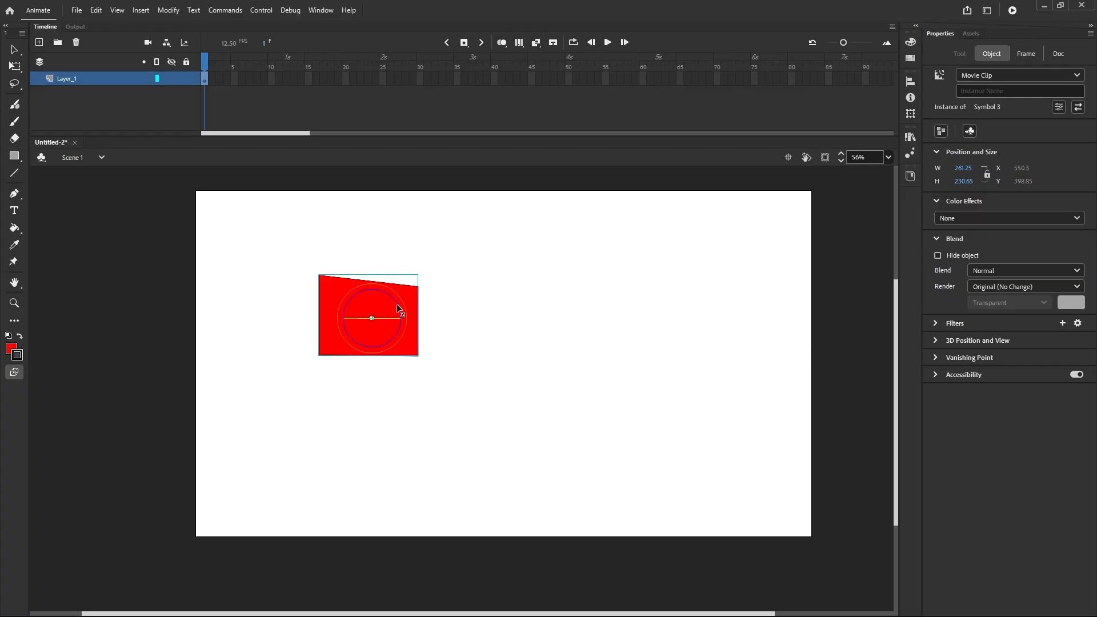
pyautogui.moveTo(397, 304); pyautogui.dragTo(374, 291)
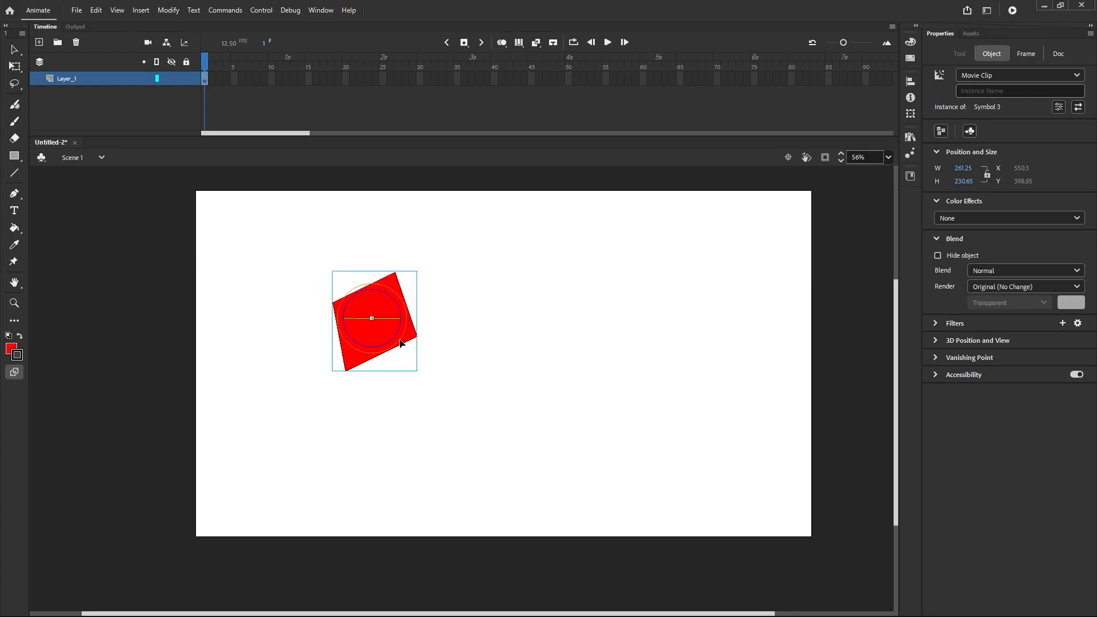
# Rotate the red movie clip further in 3D until it becomes a skewed, wide four-sided shape
pyautogui.click(433, 333)
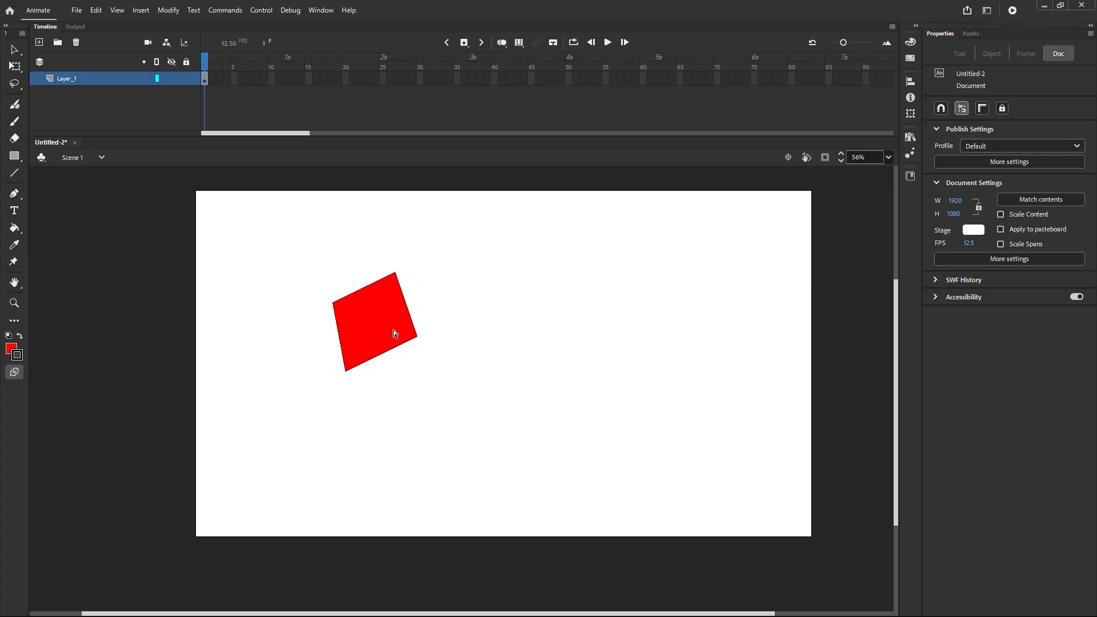
pyautogui.click(405, 333)
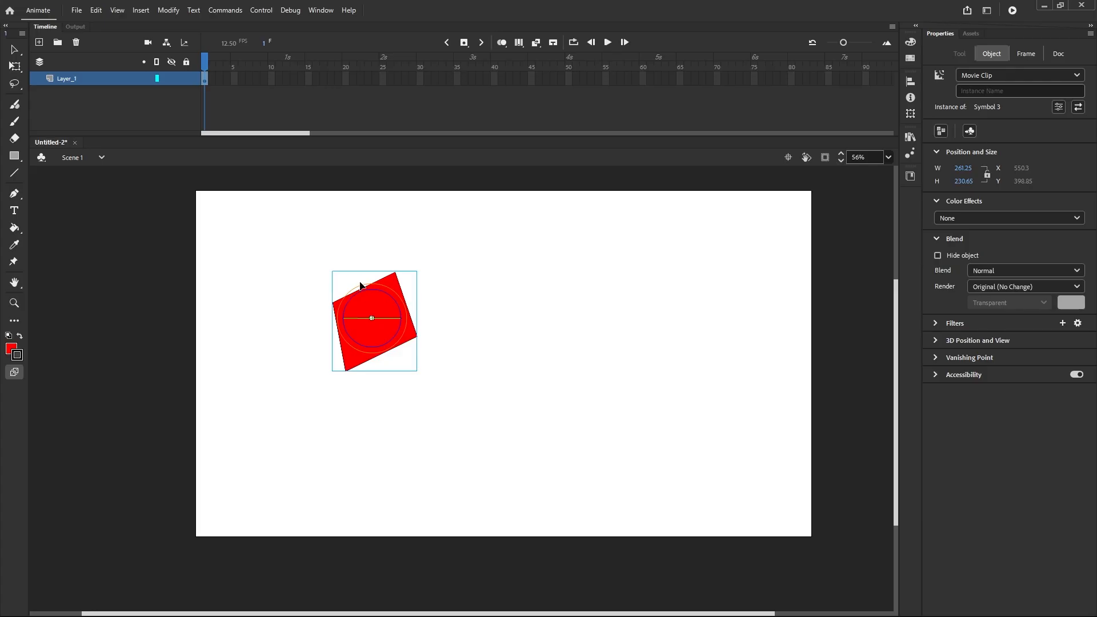
pyautogui.moveTo(362, 291); pyautogui.dragTo(370, 320)
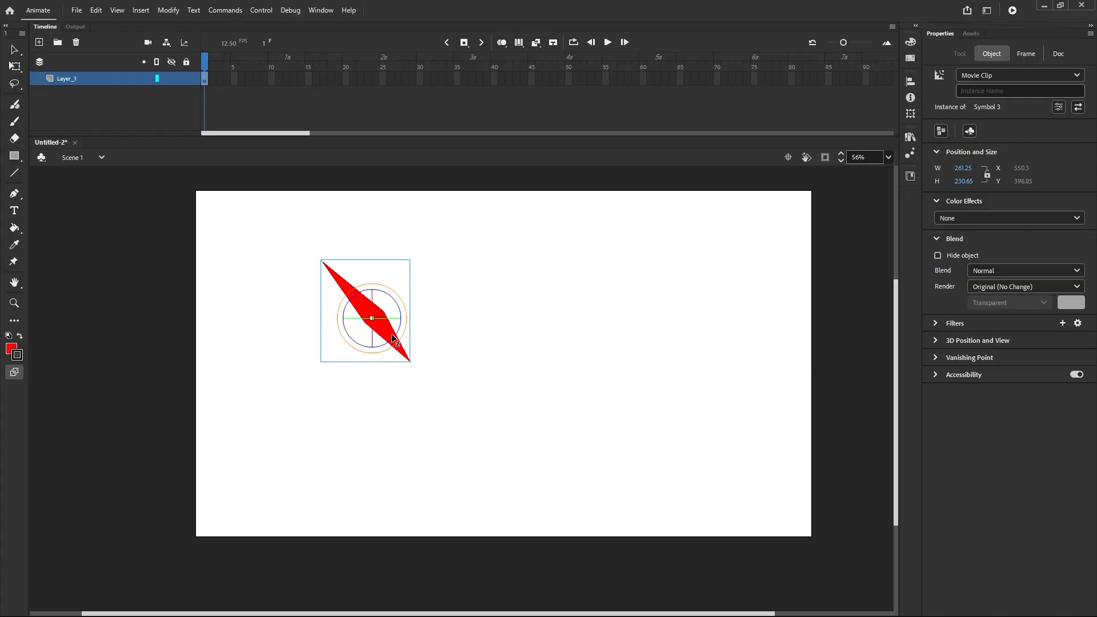
pyautogui.moveTo(403, 335); pyautogui.dragTo(419, 319)
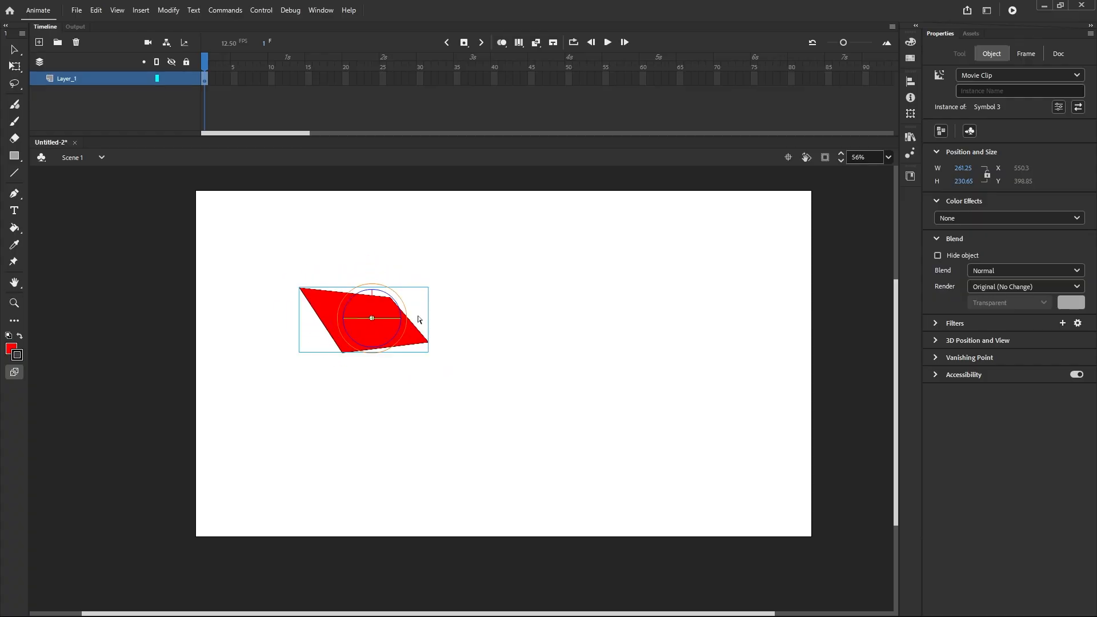
# Delete the rotated movie clip and draw a new red rectangle about 219 by 205 px with a black outline
pyautogui.click(15, 50)
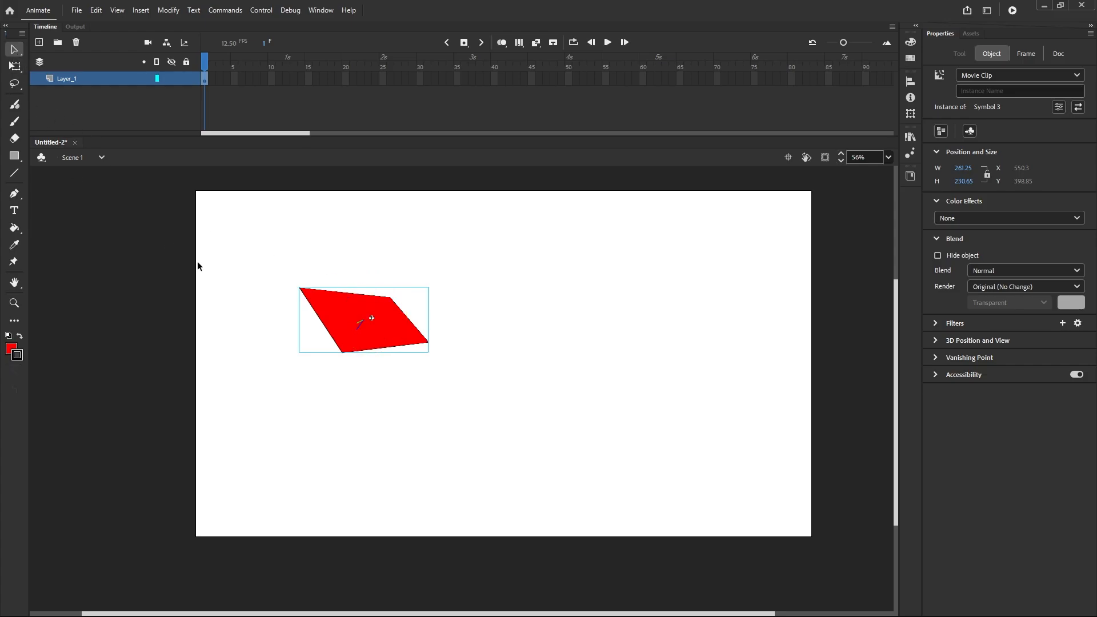
pyautogui.press('Delete')
pyautogui.click(14, 156)
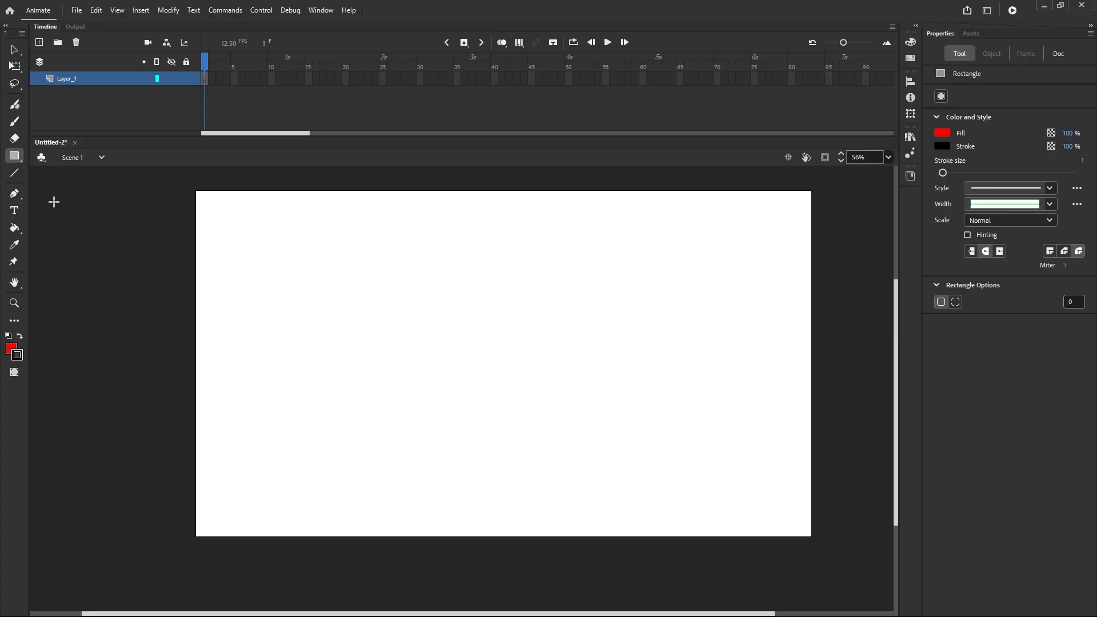
pyautogui.moveTo(307, 300); pyautogui.dragTo(377, 366)
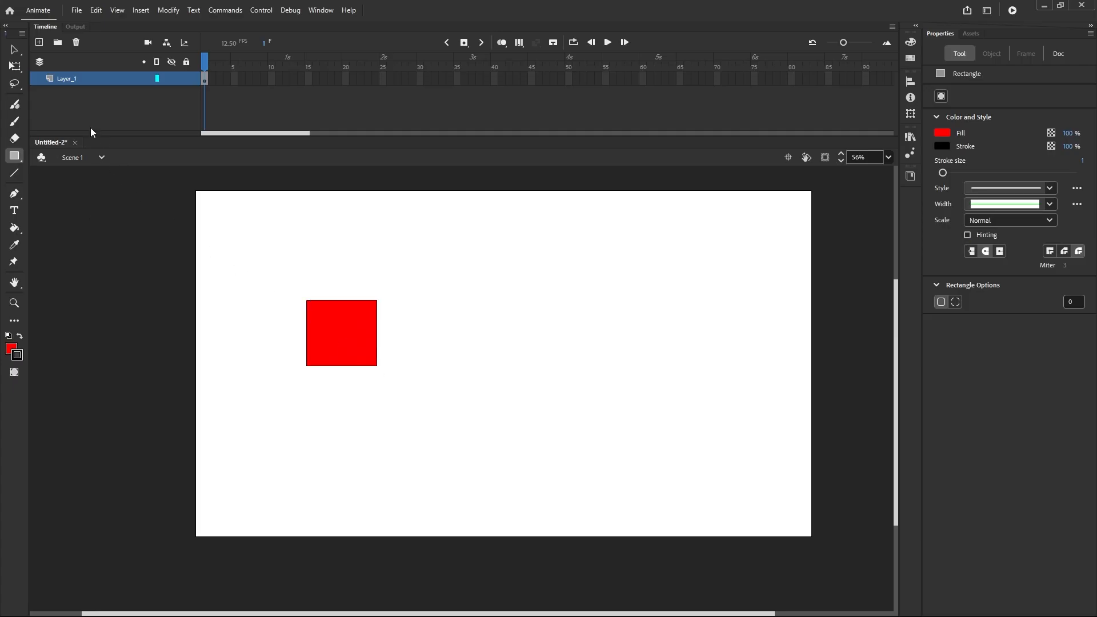
# Select the new red rectangle with its outline and convert it into a Movie Clip symbol
pyautogui.click(15, 50)
pyautogui.moveTo(316, 311); pyautogui.dragTo(467, 428)
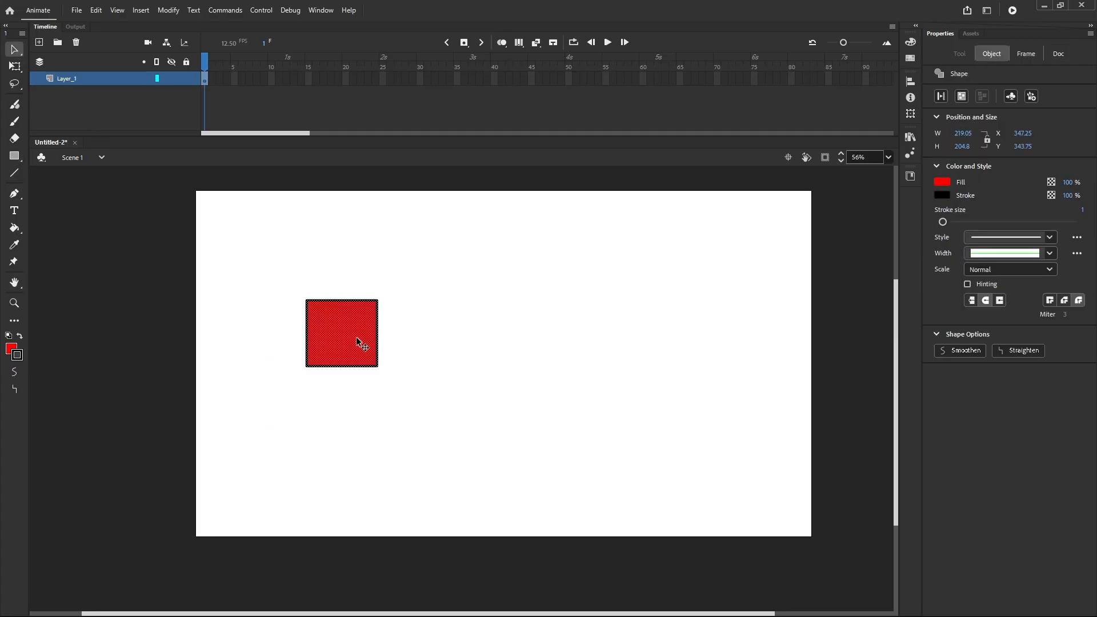
pyautogui.rightClick(345, 322)
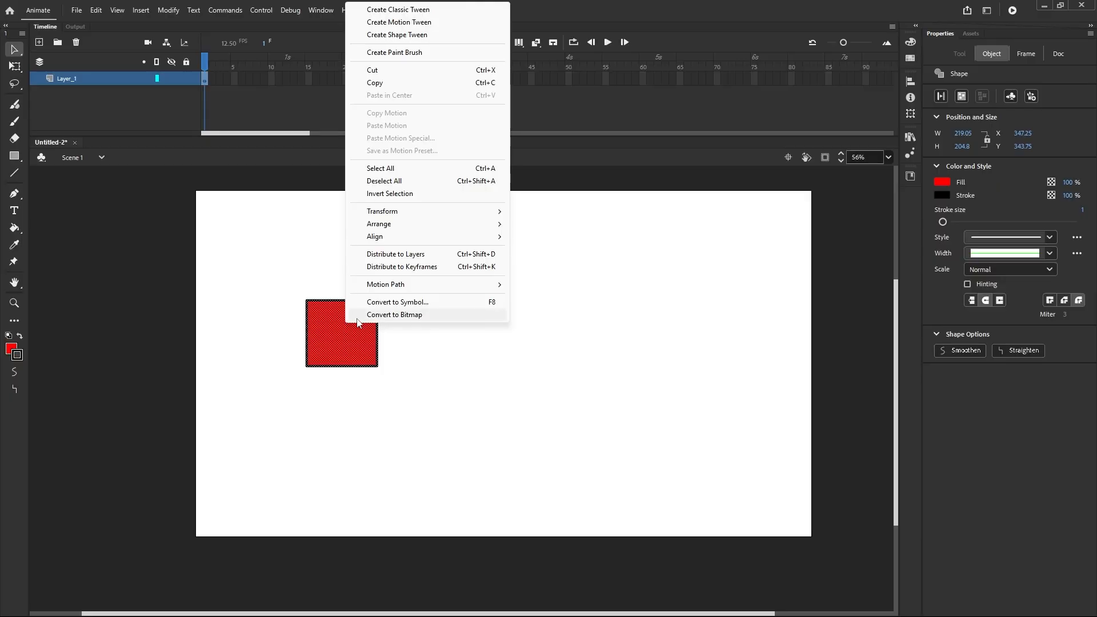
pyautogui.click(385, 303)
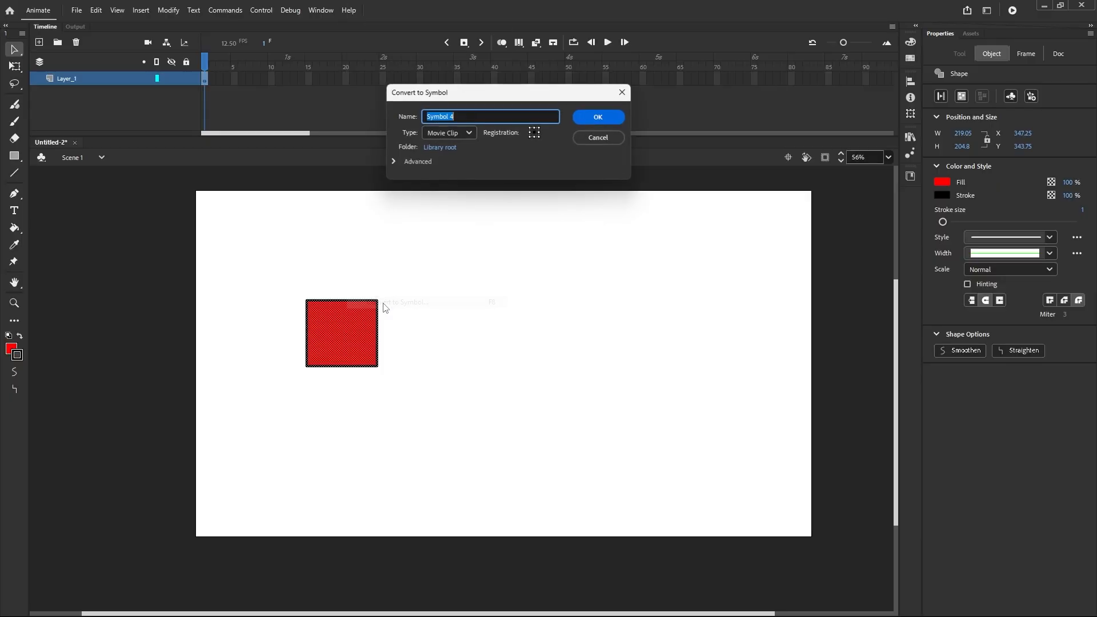
pyautogui.click(470, 133)
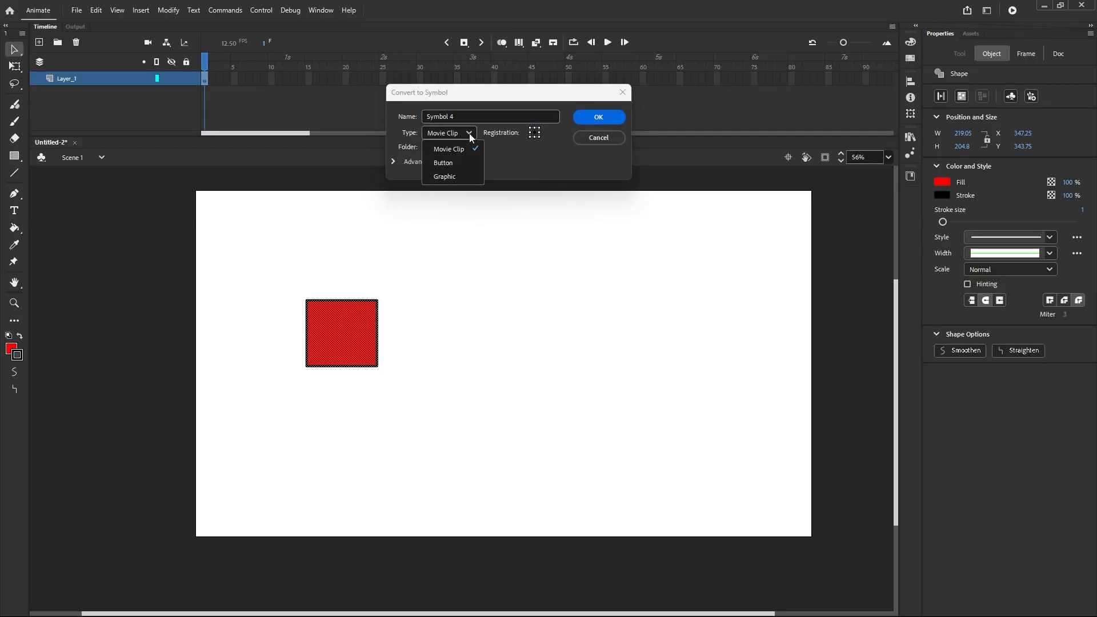
pyautogui.click(608, 122)
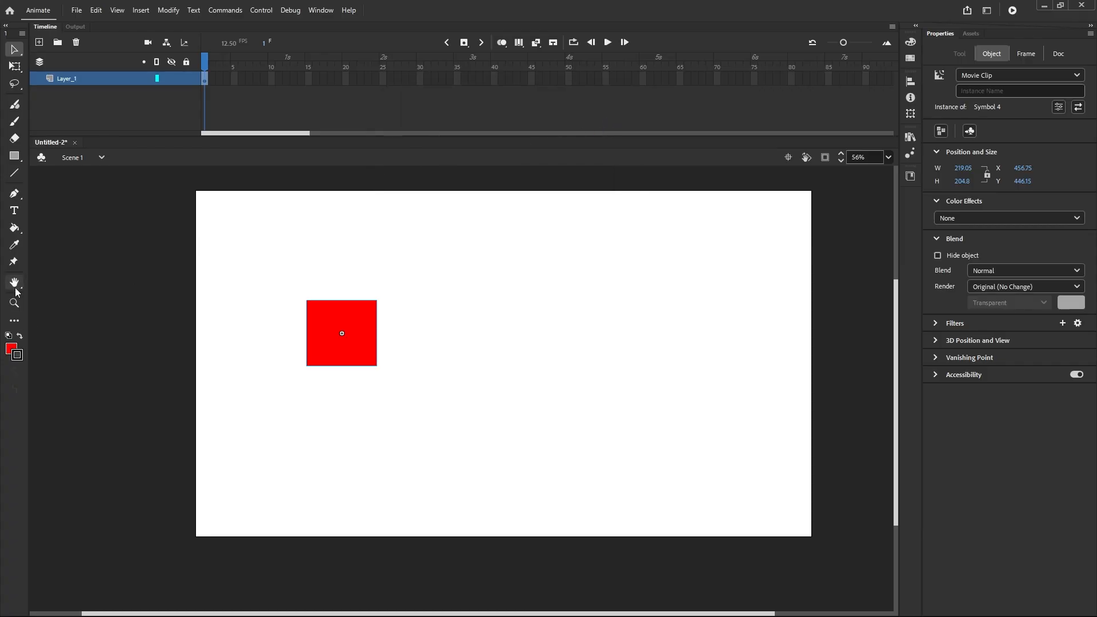
# Look up the 3D Translation Tool and use it to move the new movie clip down and up along its vertical axis
pyautogui.click(15, 321)
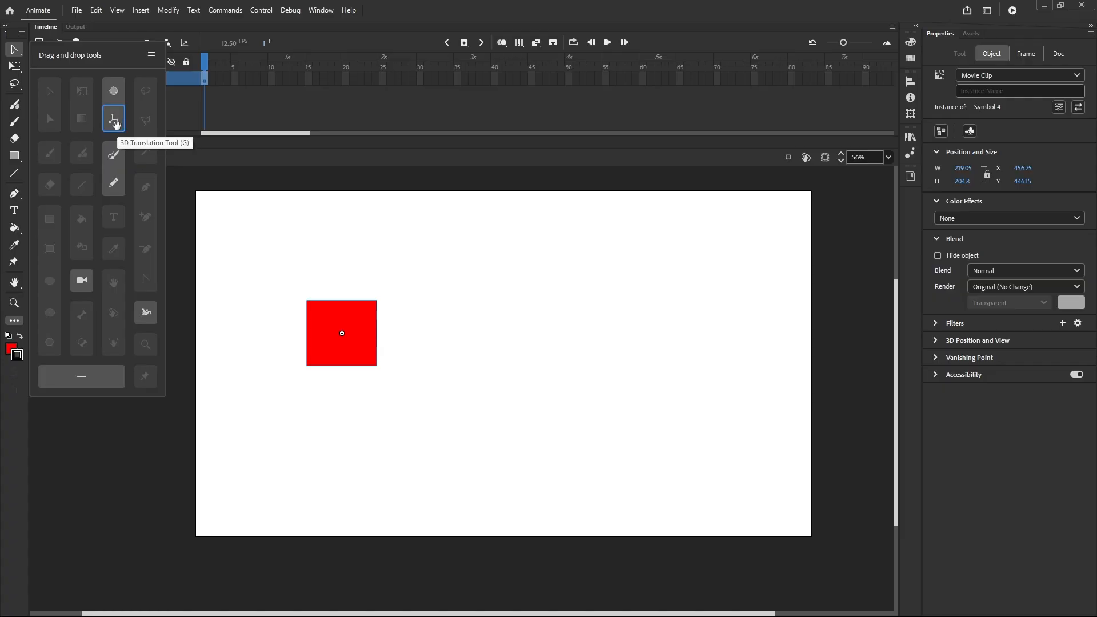
pyautogui.click(184, 153)
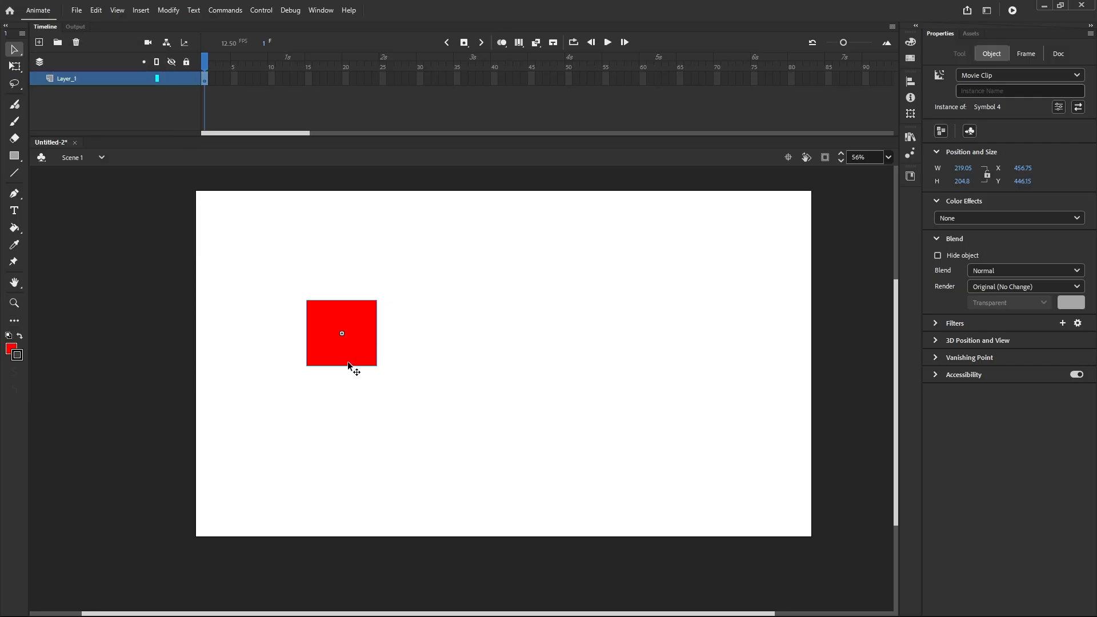
pyautogui.press('g')
pyautogui.moveTo(343, 315); pyautogui.dragTo(366, 351)
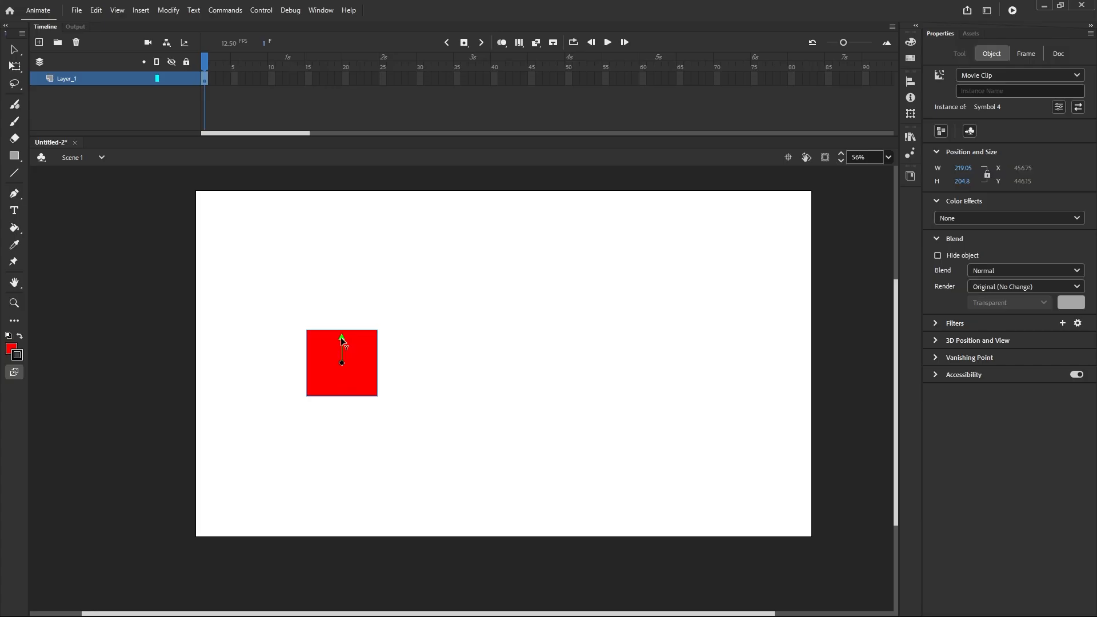
pyautogui.moveTo(341, 342); pyautogui.dragTo(342, 292)
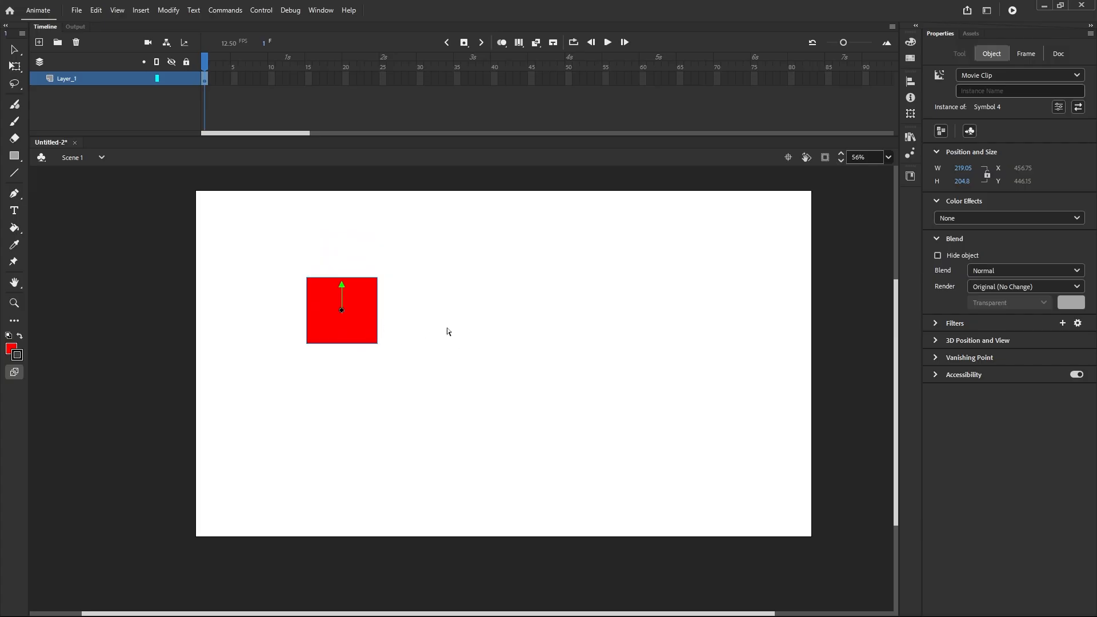
# Break the movie clip apart and try to use the 3D Translation Tool on the resulting group
pyautogui.hotkey('ctrl', 'b')
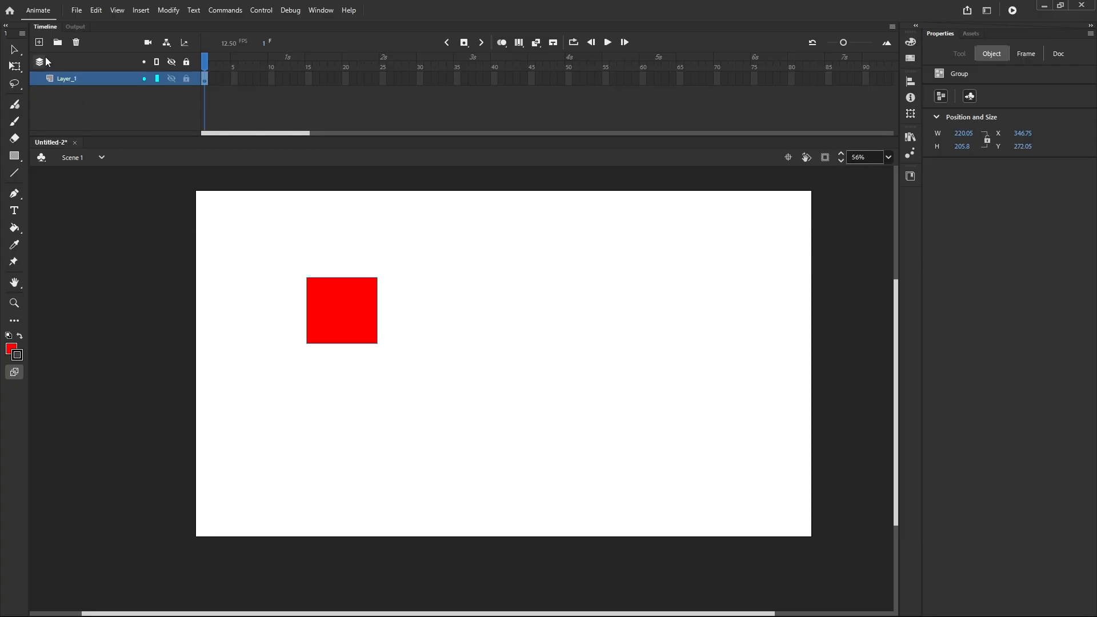
pyautogui.click(15, 50)
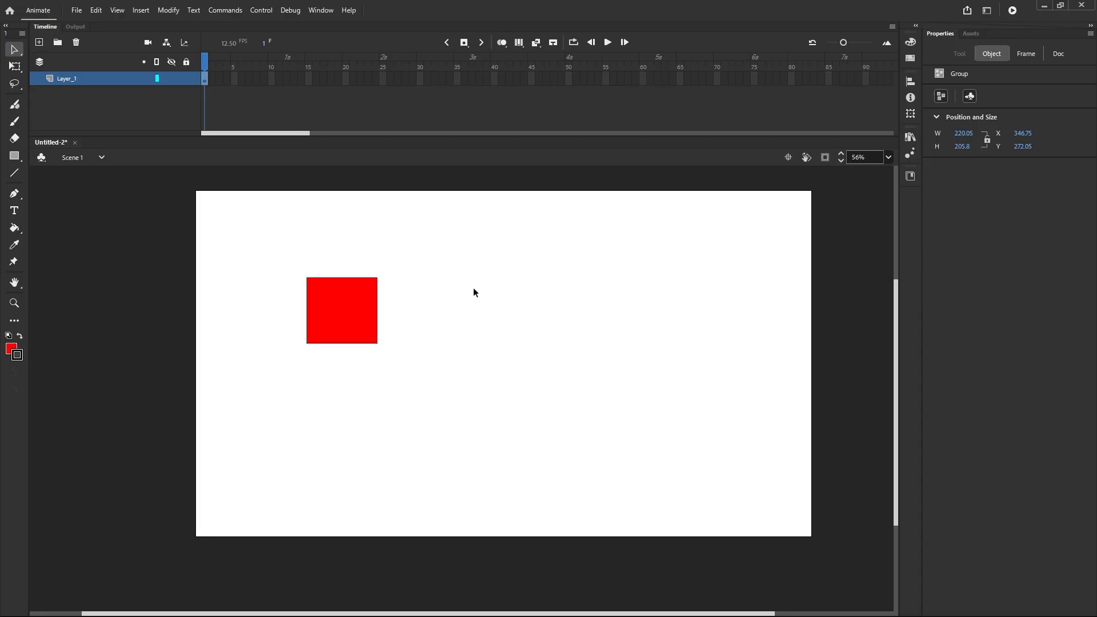
pyautogui.press('g')
pyautogui.click(15, 50)
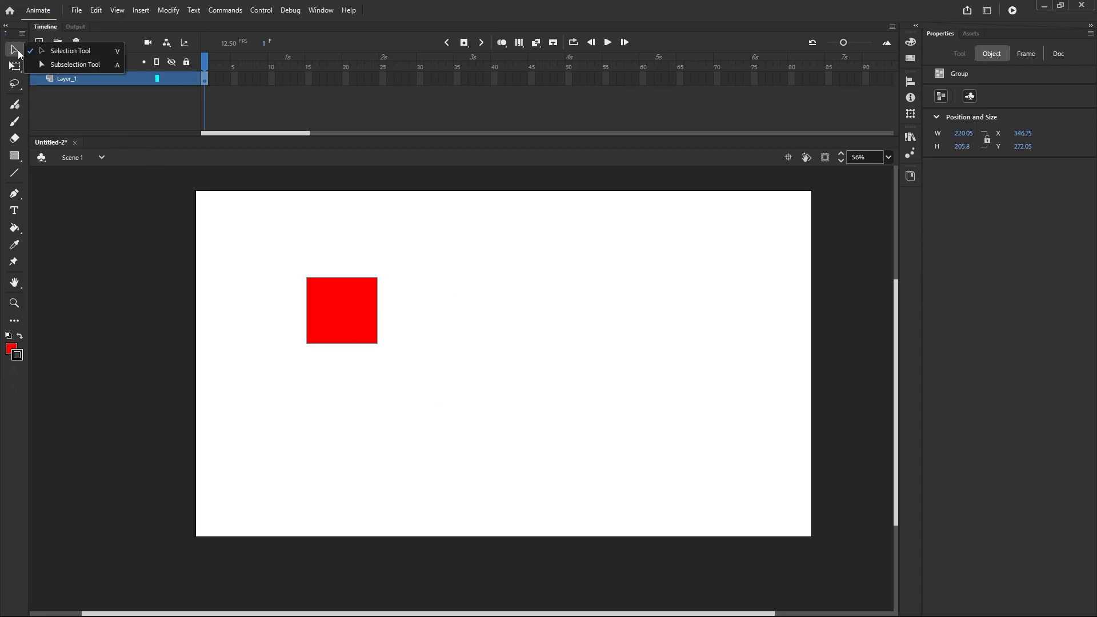
pyautogui.click(50, 52)
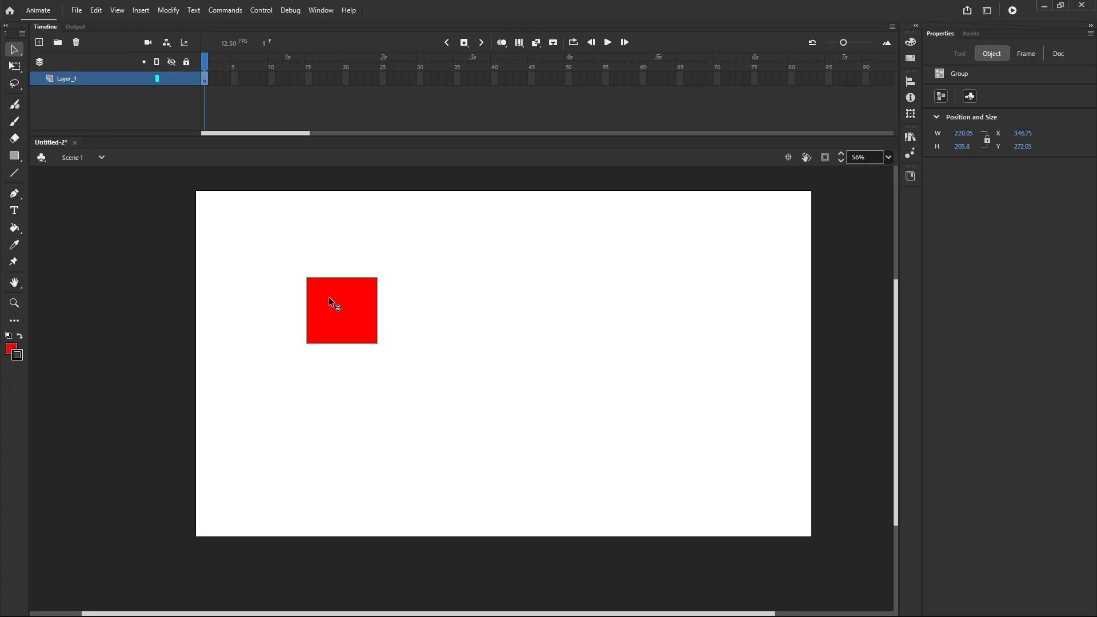
pyautogui.press('q')
# Delete the red group from the stage and activate the Rectangle Tool
pyautogui.click(14, 50)
pyautogui.moveTo(273, 270); pyautogui.dragTo(540, 438)
pyautogui.press('Delete')
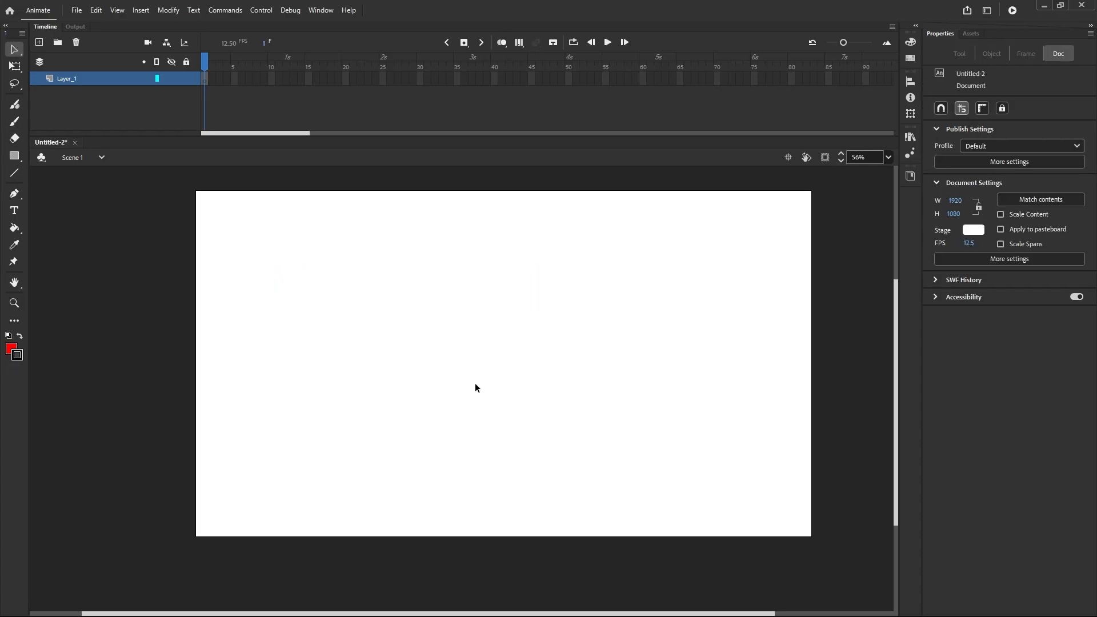
pyautogui.click(14, 156)
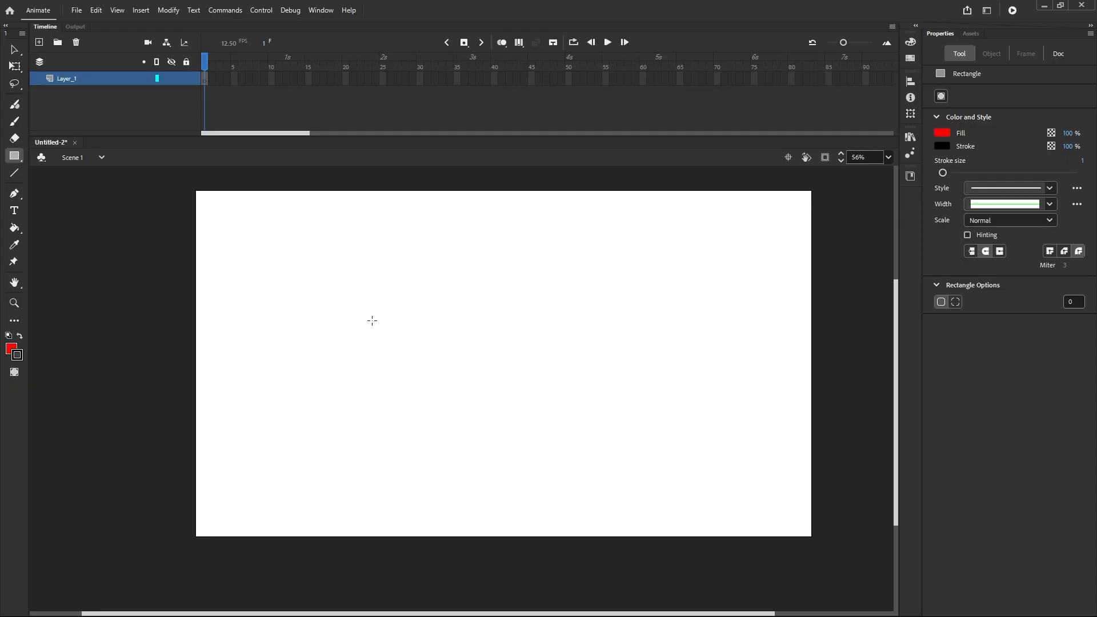
# Draw a red rectangle about 228 by 180 px and convert it with its outline into a Movie Clip symbol
pyautogui.moveTo(372, 320); pyautogui.dragTo(445, 377)
pyautogui.click(15, 52)
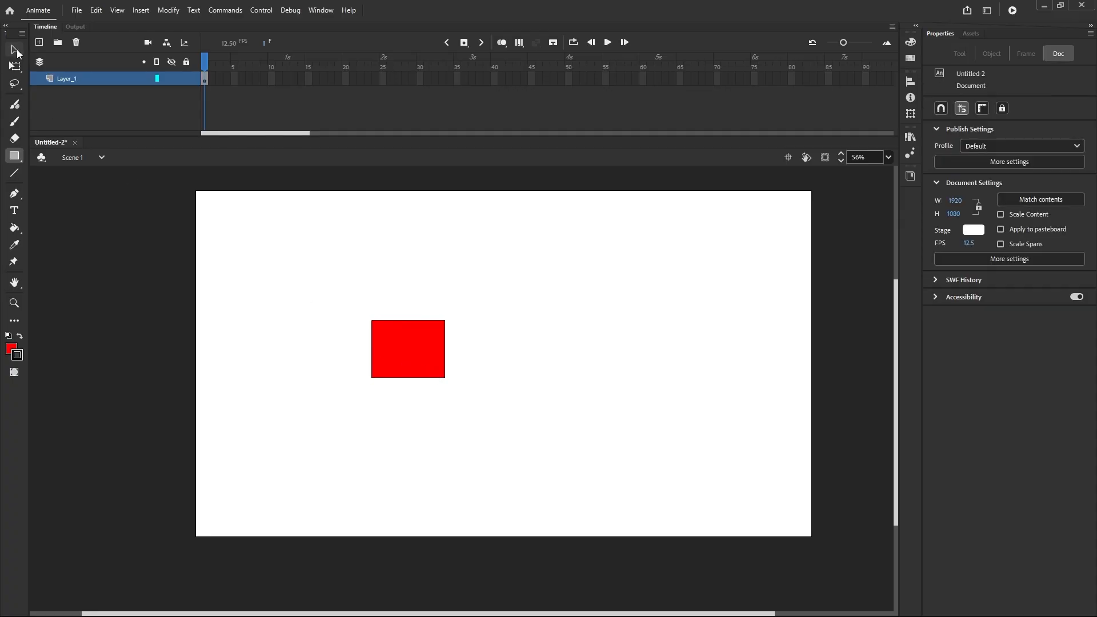
pyautogui.moveTo(360, 300); pyautogui.dragTo(543, 454)
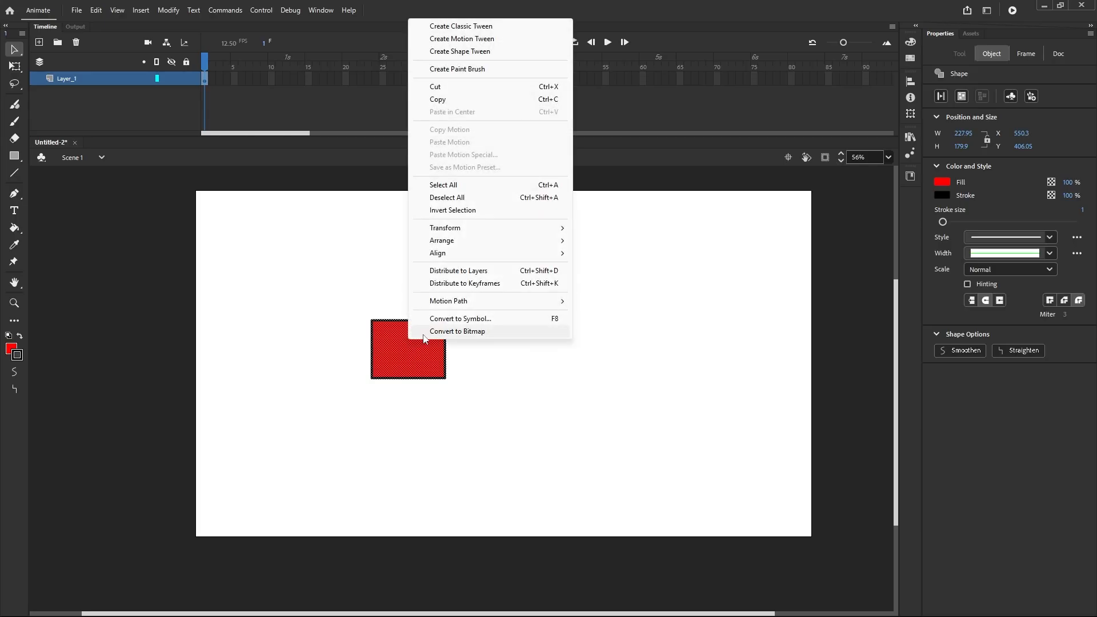
pyautogui.click(462, 321)
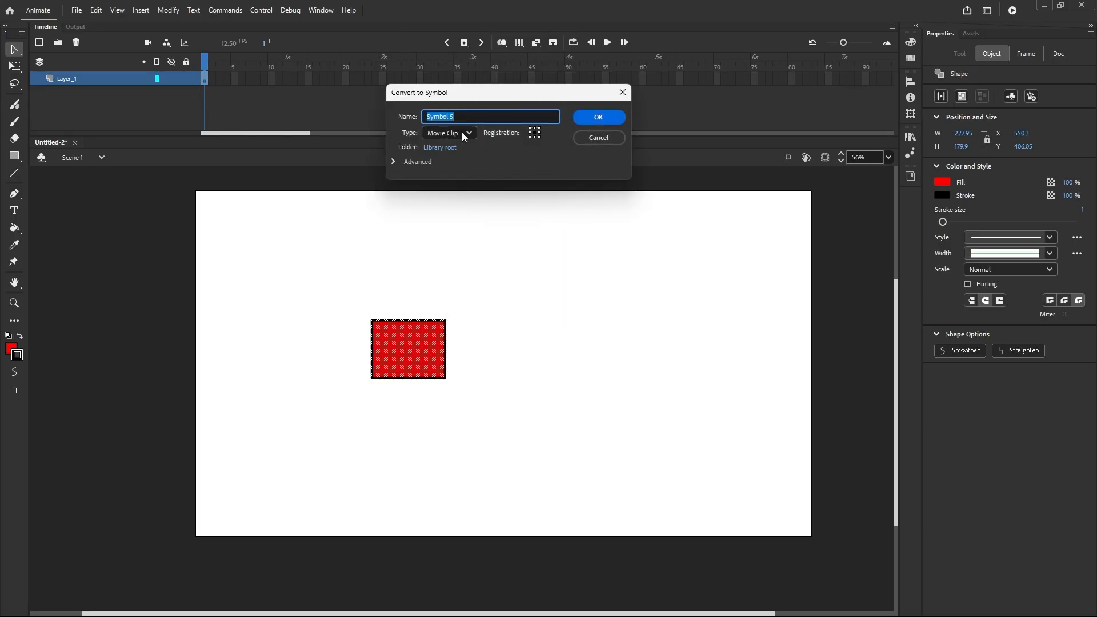
pyautogui.click(608, 117)
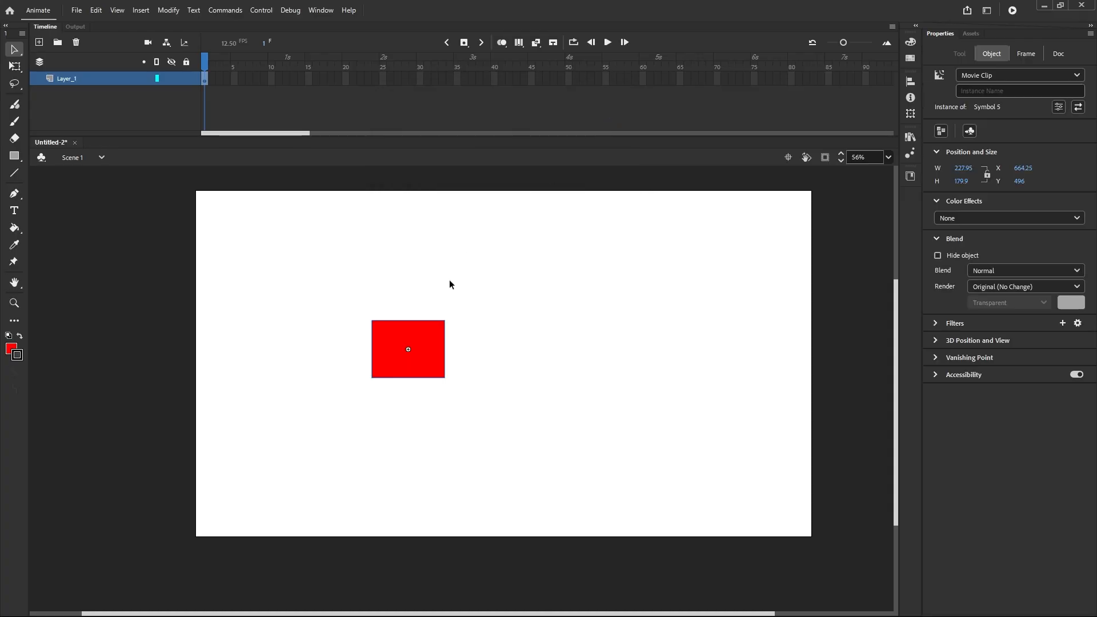
# Activate the 3D Translation Tool and move the new movie clip up along its vertical axis
pyautogui.click(17, 321)
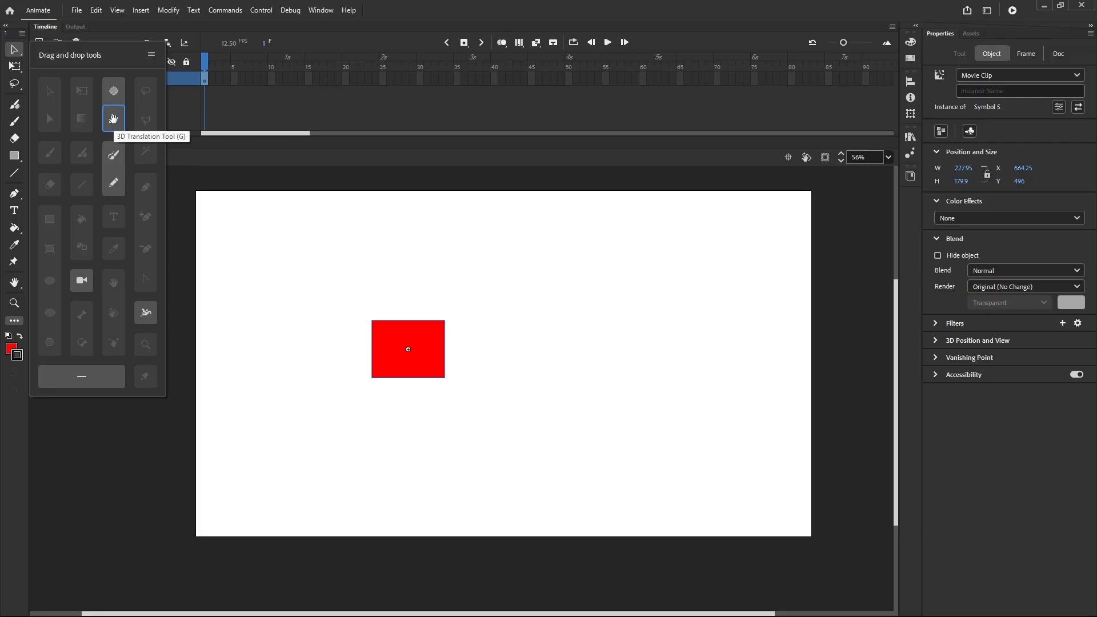
pyautogui.click(210, 144)
pyautogui.press('g')
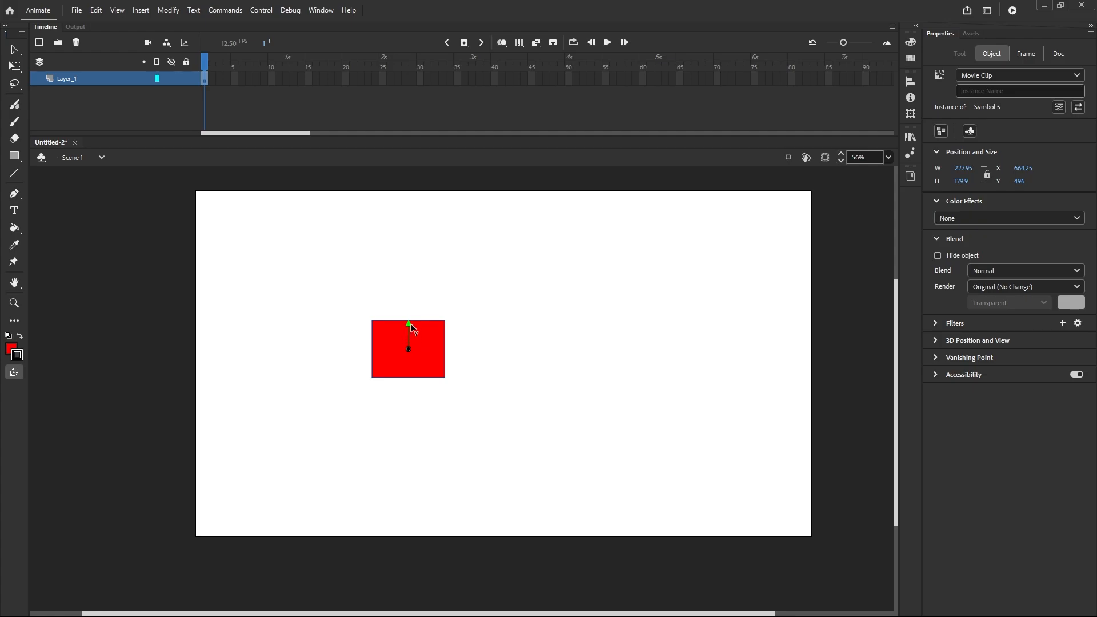
pyautogui.moveTo(412, 327); pyautogui.dragTo(409, 293)
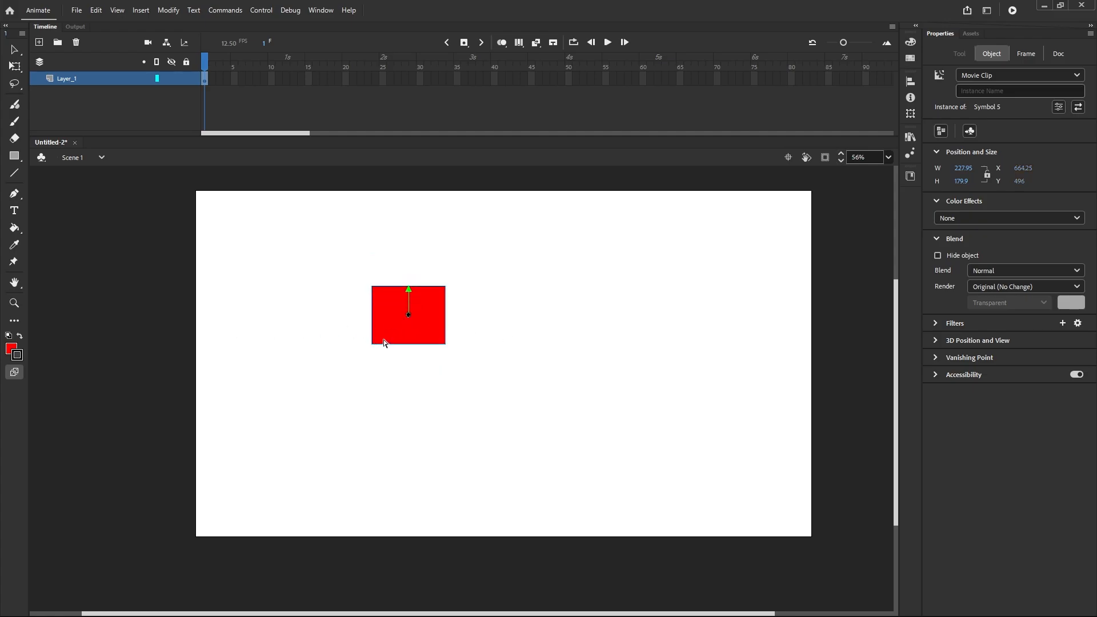
# Reposition the movie clip on the stage by moving it freely and by sliding it down along its vertical axis
pyautogui.moveTo(402, 330); pyautogui.dragTo(354, 362)
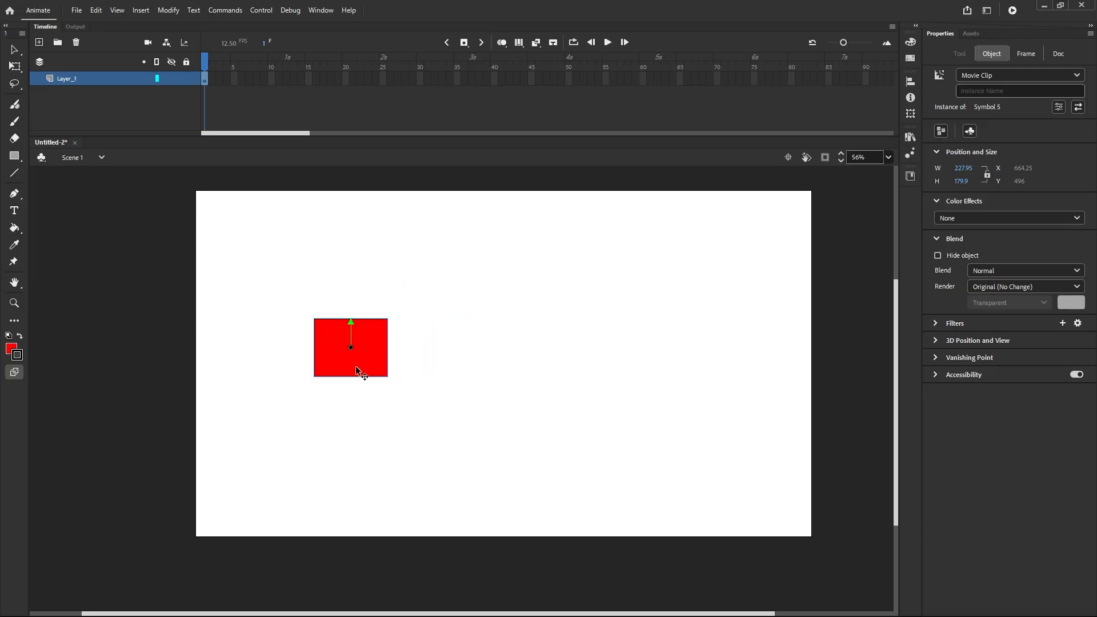
pyautogui.moveTo(356, 365); pyautogui.dragTo(352, 254)
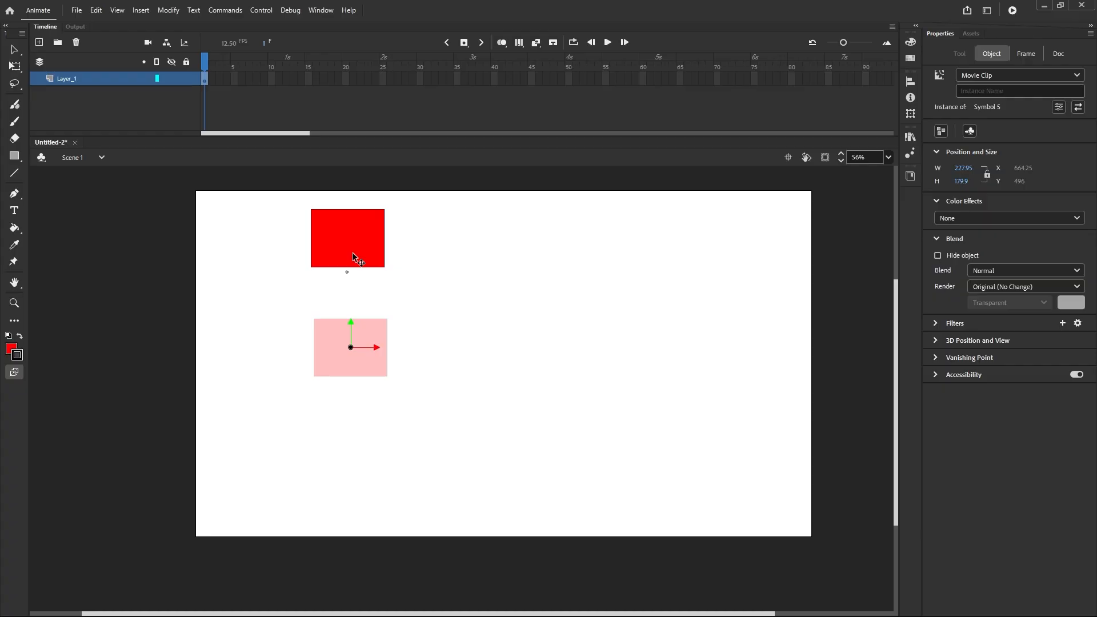
pyautogui.moveTo(353, 254); pyautogui.dragTo(354, 254)
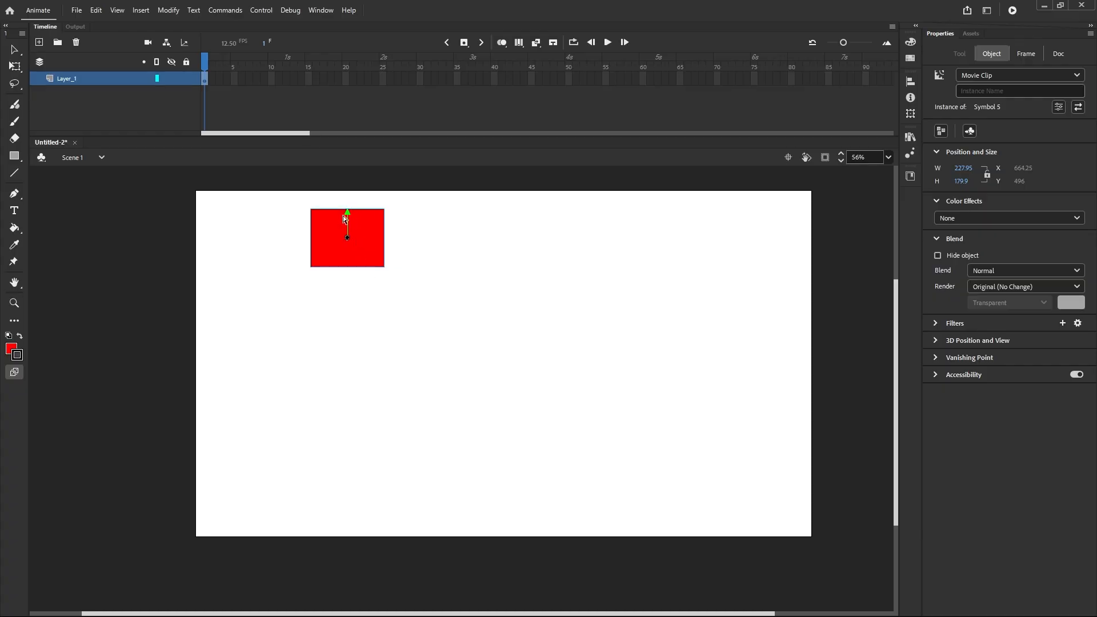
pyautogui.moveTo(348, 216); pyautogui.dragTo(349, 411)
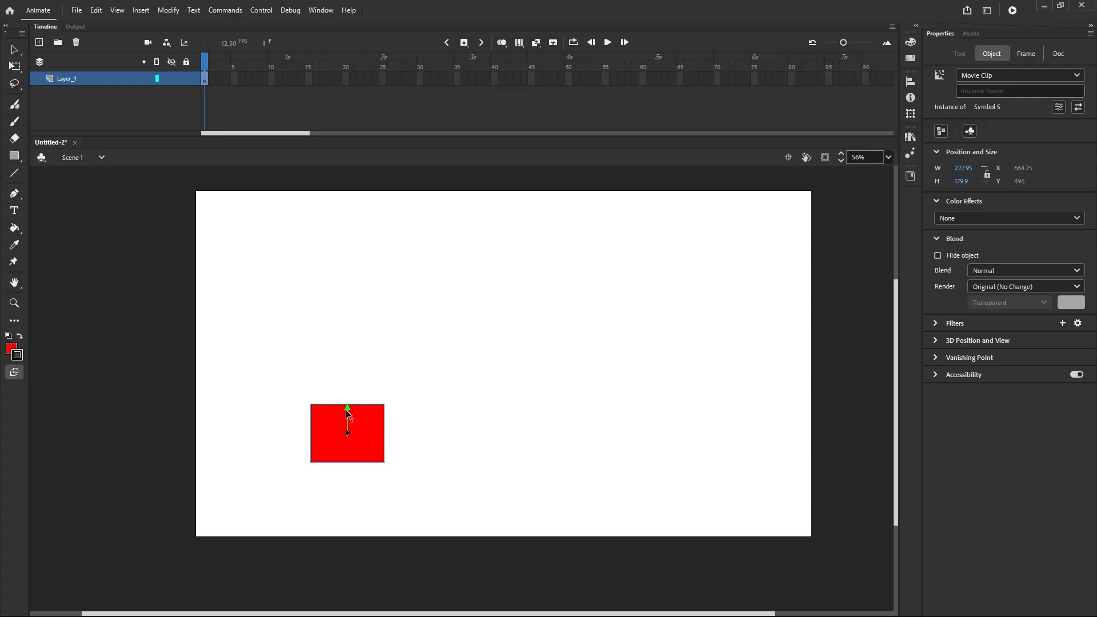
pyautogui.moveTo(358, 445); pyautogui.dragTo(409, 447)
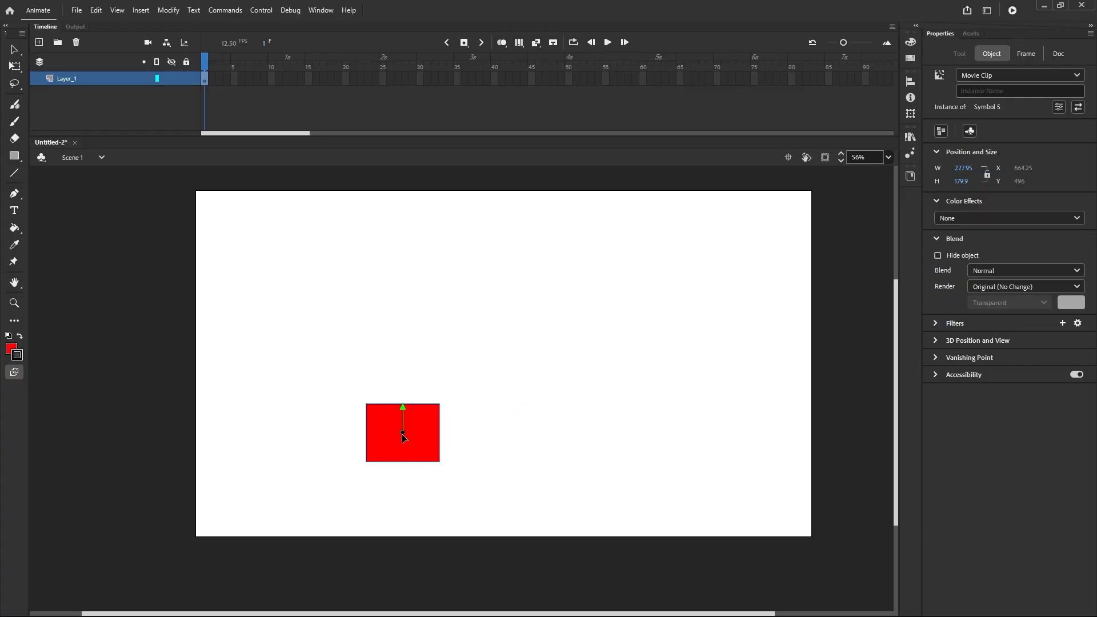
pyautogui.moveTo(418, 442); pyautogui.dragTo(418, 337)
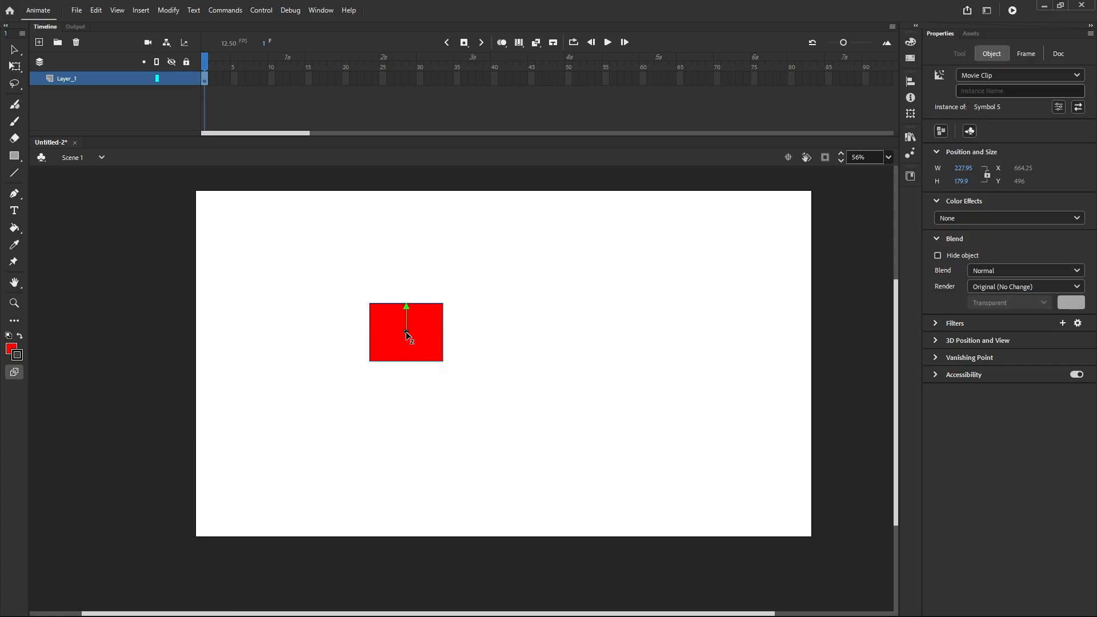
# Push the movie clip away along its Z axis in several moves so it shrinks with distance
pyautogui.moveTo(406, 332); pyautogui.dragTo(217, 330)
pyautogui.moveTo(406, 331); pyautogui.dragTo(263, 313)
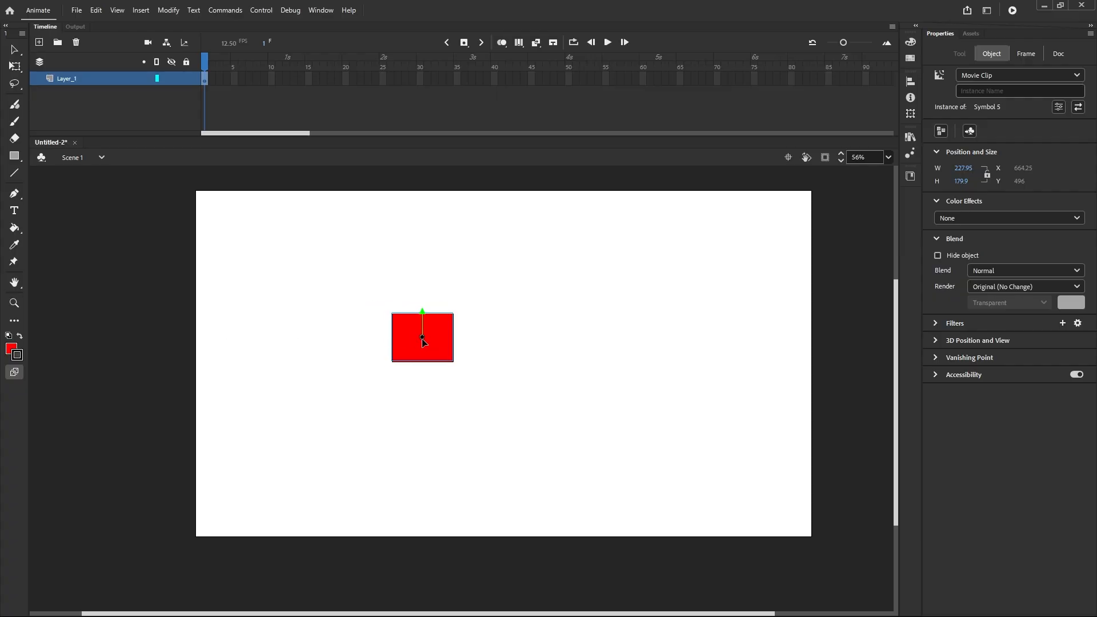
pyautogui.moveTo(421, 337); pyautogui.dragTo(282, 313)
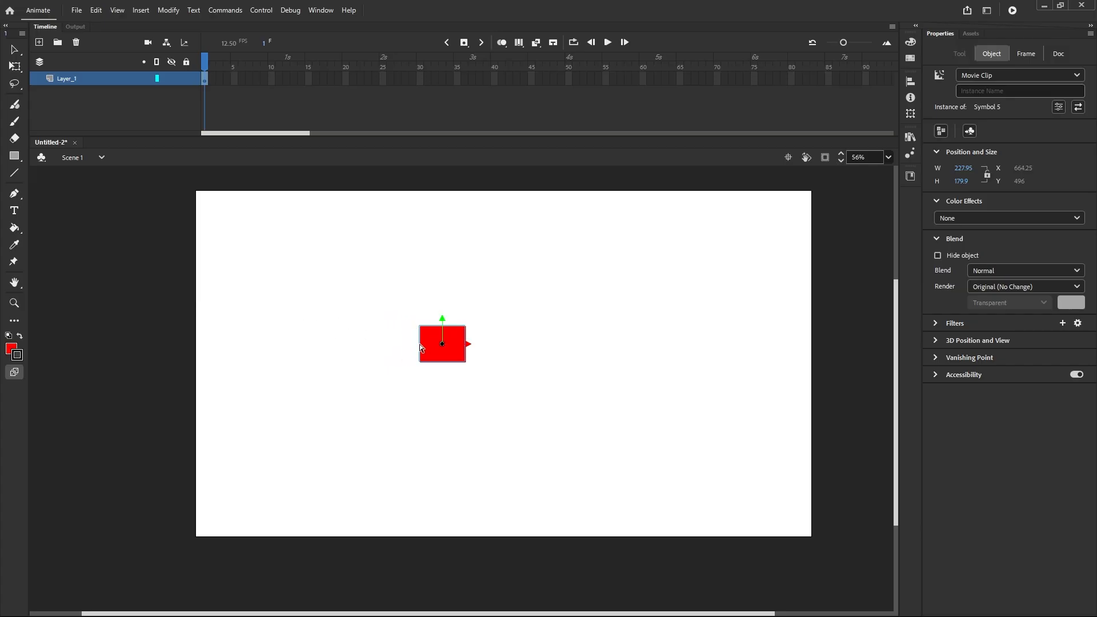
pyautogui.moveTo(440, 345); pyautogui.dragTo(361, 335)
# Move the shrunken movie clip right along its X axis and up along its Y axis
pyautogui.moveTo(474, 347); pyautogui.dragTo(612, 363)
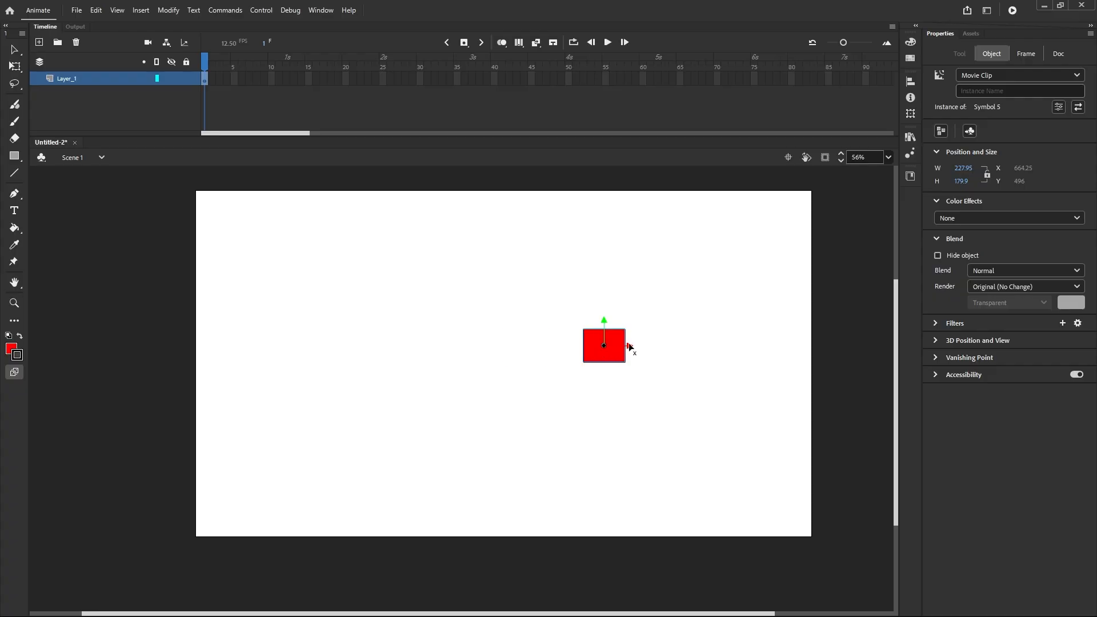
pyautogui.moveTo(606, 318); pyautogui.dragTo(595, 237)
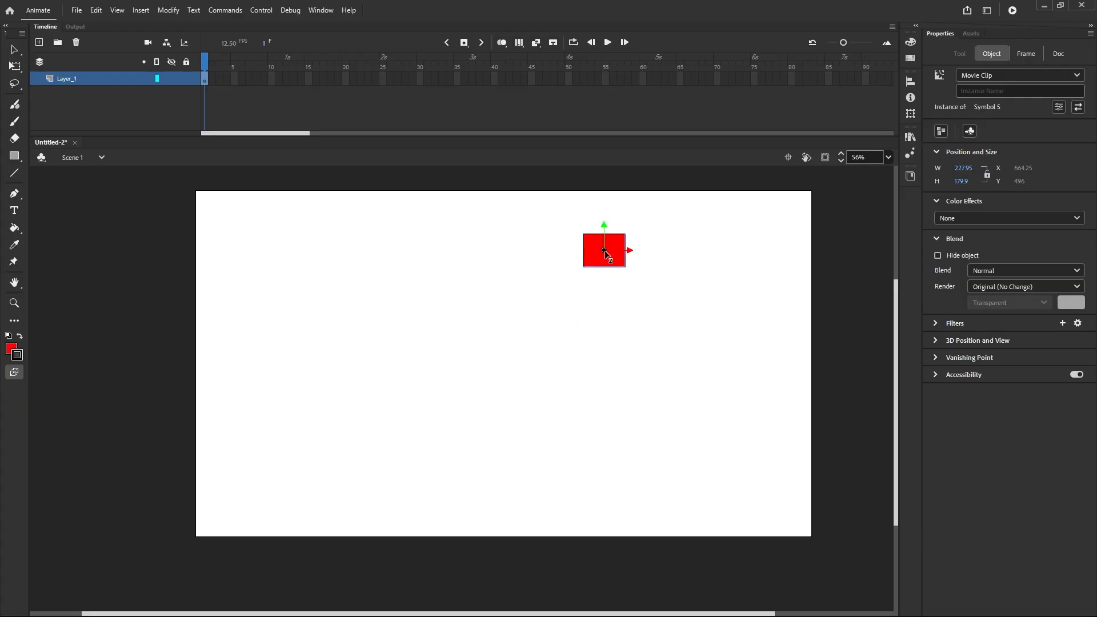
# Bring the movie clip closer along its Z axis, and slide it down and back up along its Y axis
pyautogui.moveTo(633, 256); pyautogui.dragTo(522, 248)
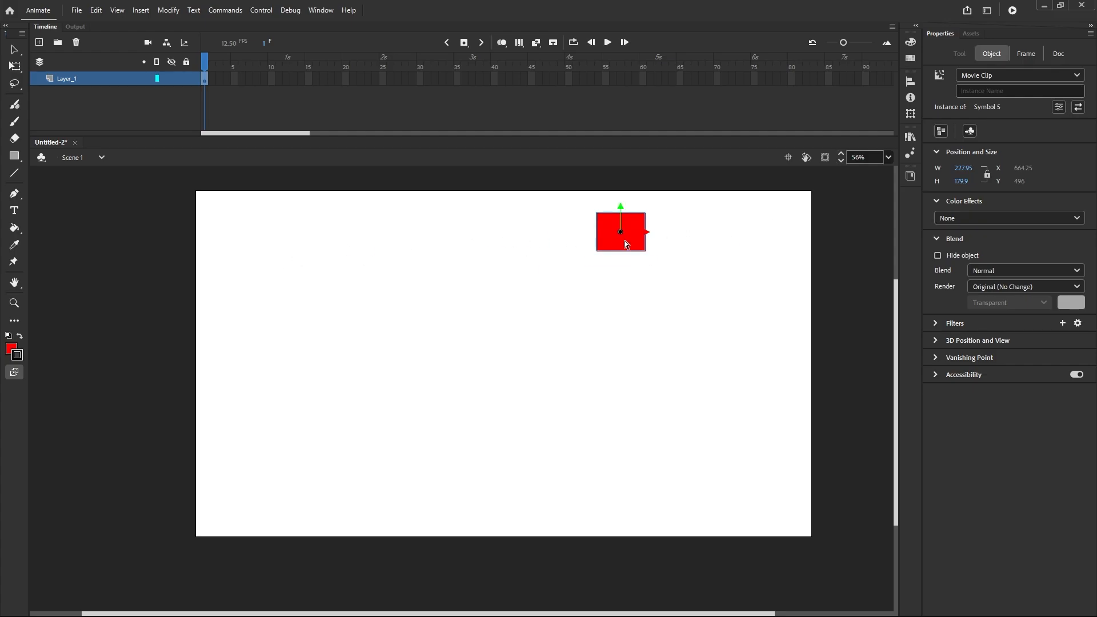
pyautogui.moveTo(620, 235); pyautogui.dragTo(269, 258)
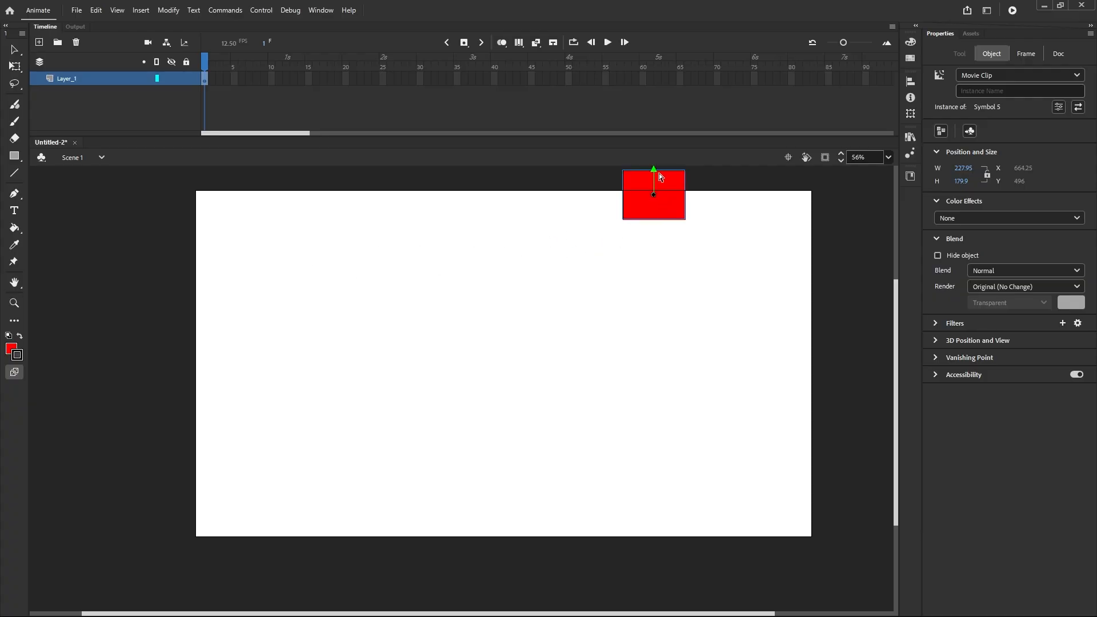
pyautogui.moveTo(656, 171); pyautogui.dragTo(666, 439)
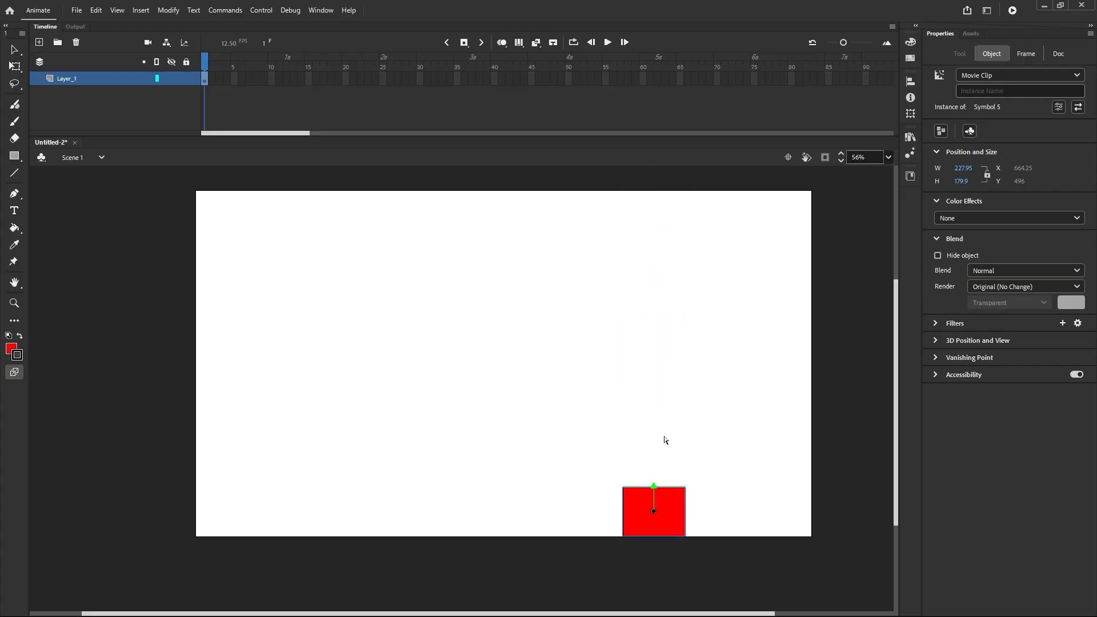
pyautogui.moveTo(654, 491); pyautogui.dragTo(656, 276)
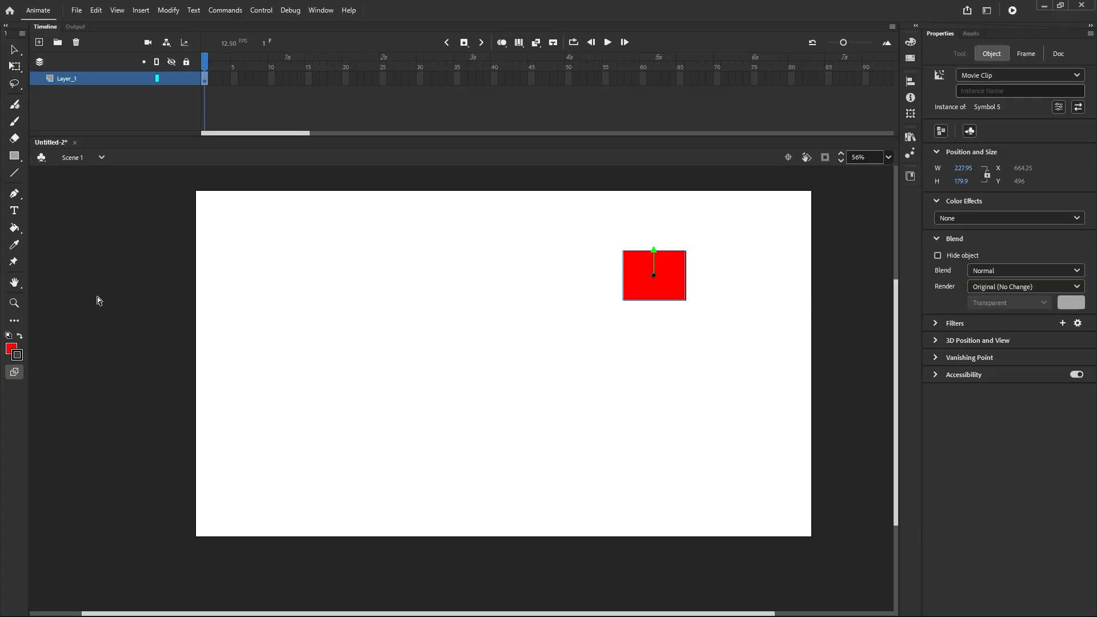
# Select the red movie clip with the Selection Tool and delete it from the stage
pyautogui.click(16, 323)
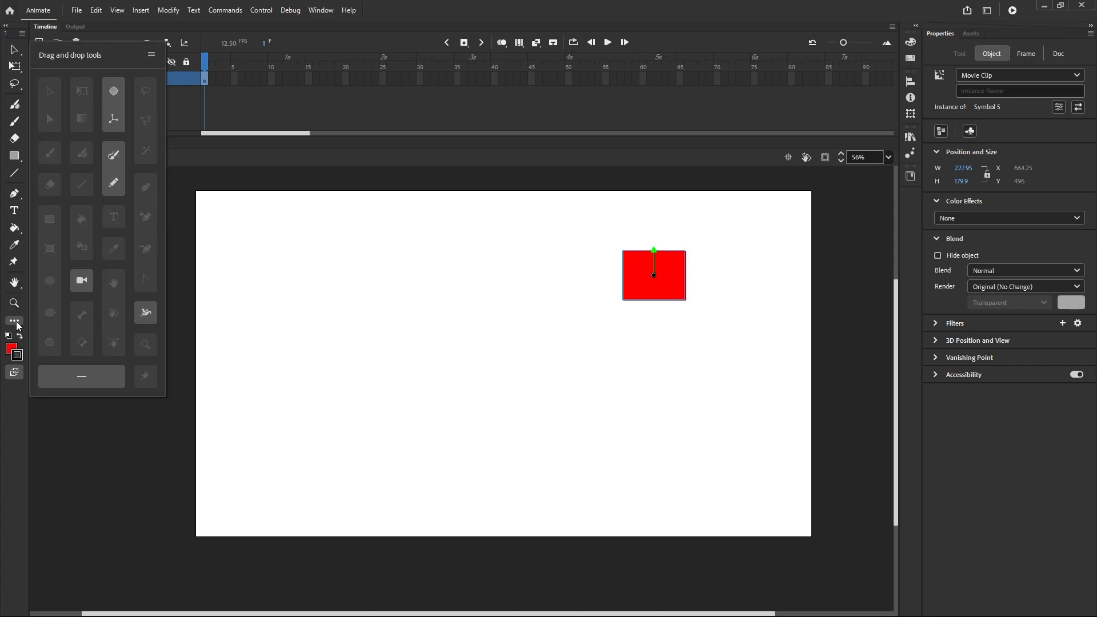
pyautogui.click(15, 50)
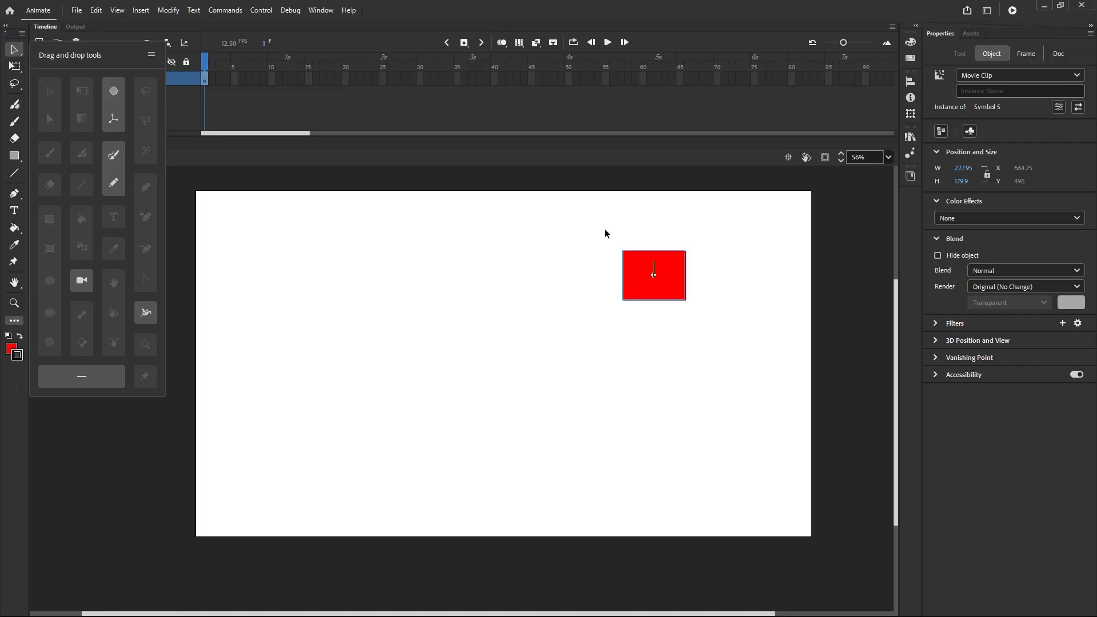
pyautogui.moveTo(606, 233); pyautogui.dragTo(700, 319)
pyautogui.press('Delete')
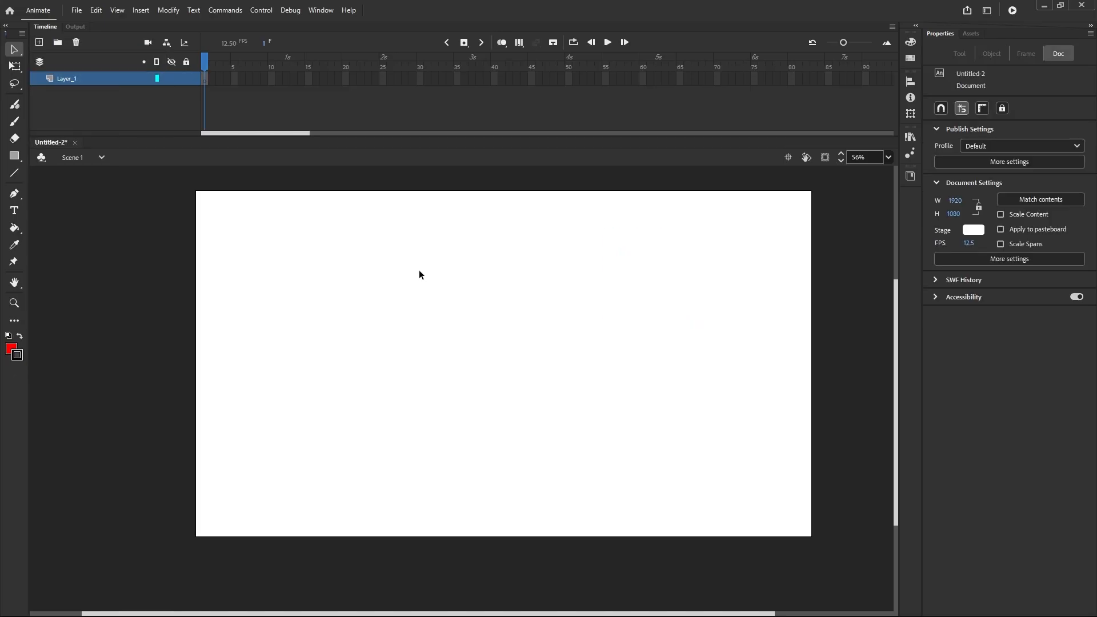
# Look through the extra tools, draw a red rectangle about 219 by 180 px in the stage's upper-left area and select it
pyautogui.click(16, 321)
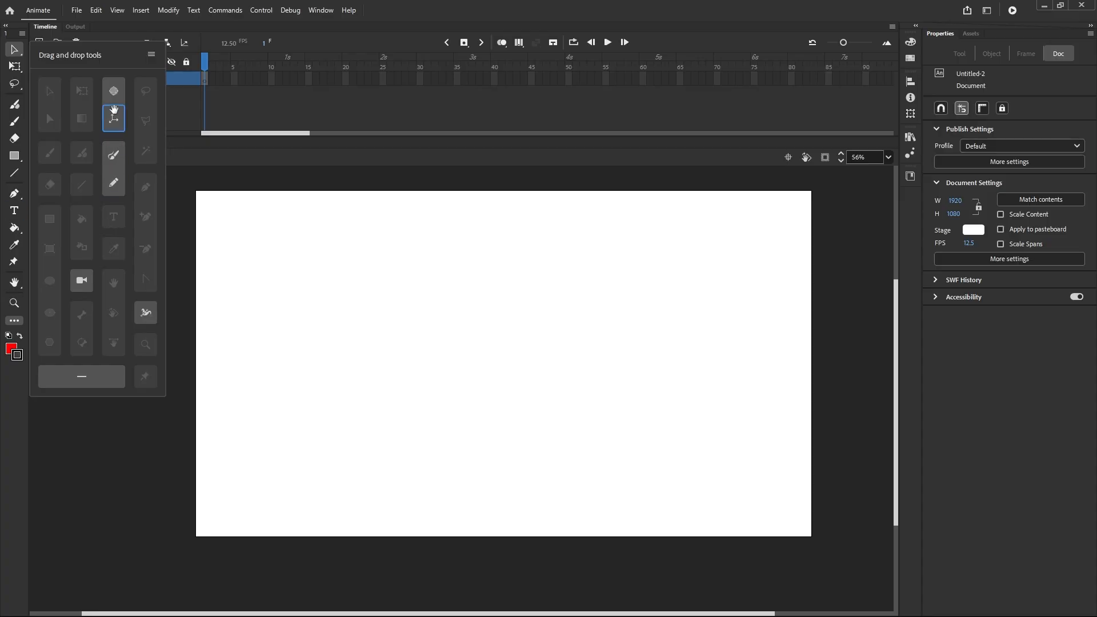
pyautogui.moveTo(116, 149); pyautogui.dragTo(114, 182)
pyautogui.click(14, 155)
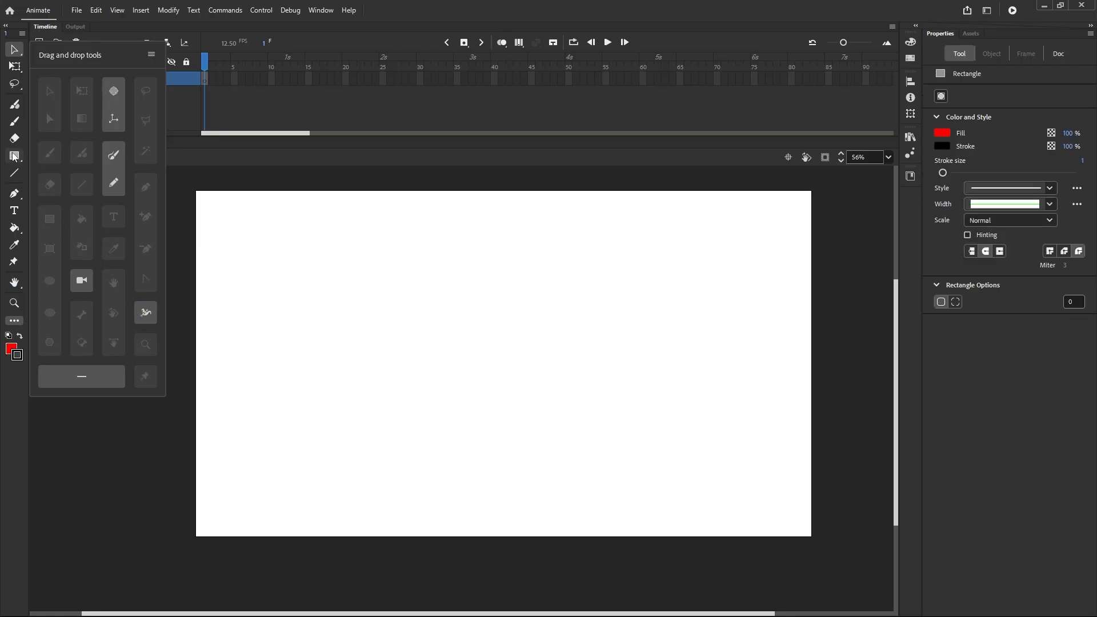
pyautogui.moveTo(274, 272); pyautogui.dragTo(345, 335)
pyautogui.click(15, 50)
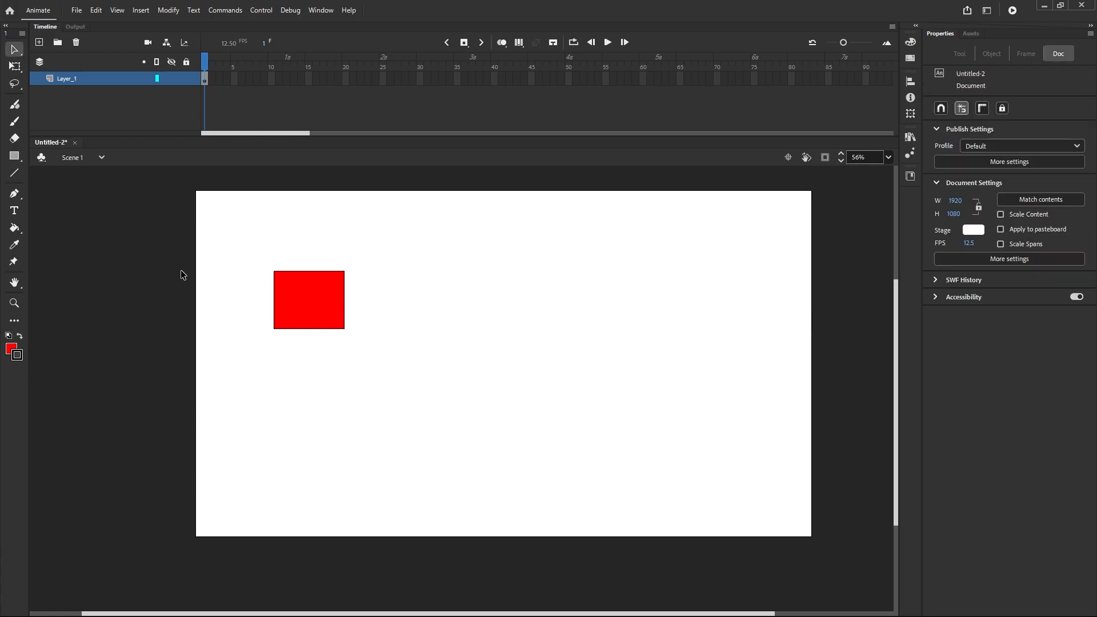
pyautogui.moveTo(249, 240); pyautogui.dragTo(368, 344)
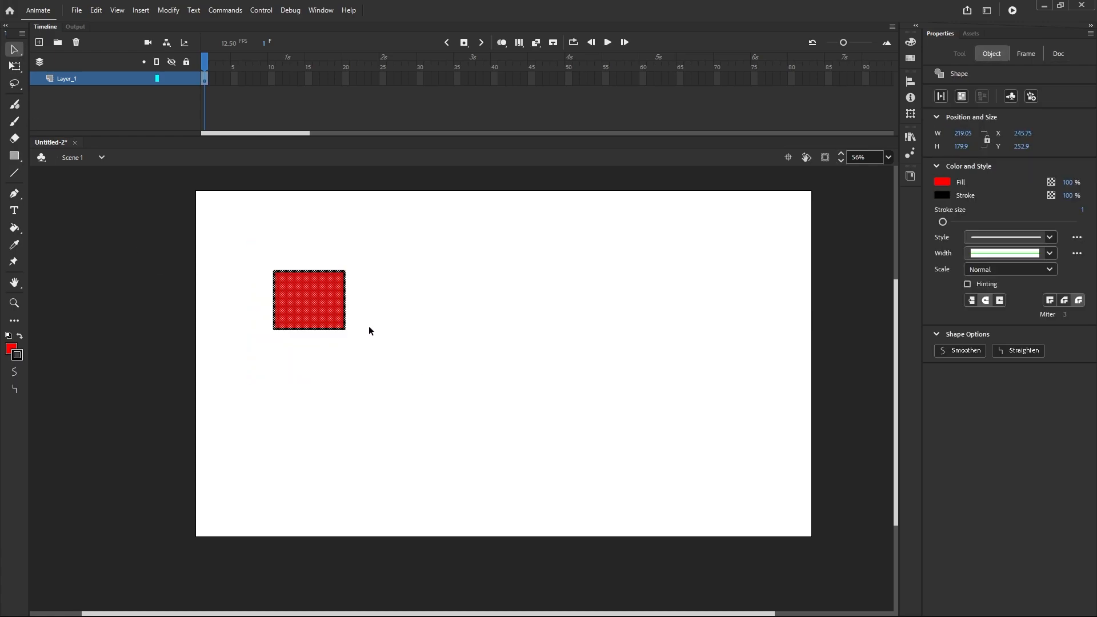
# Activate the Width Tool, try widening the outline at the rectangle's right edge and undo that change
pyautogui.click(15, 321)
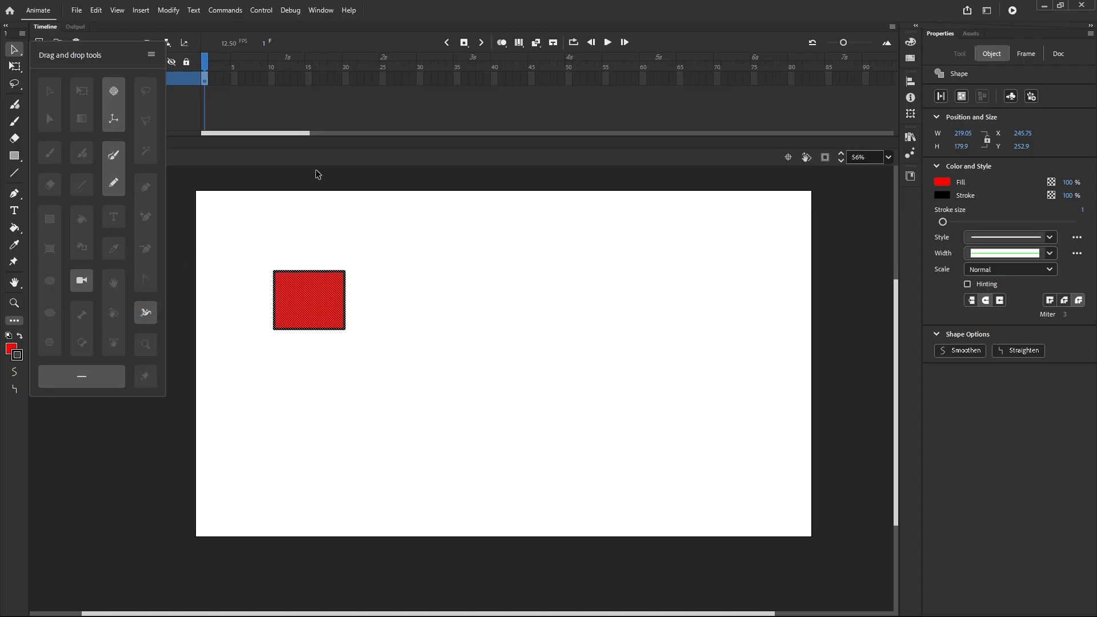
pyautogui.press('u')
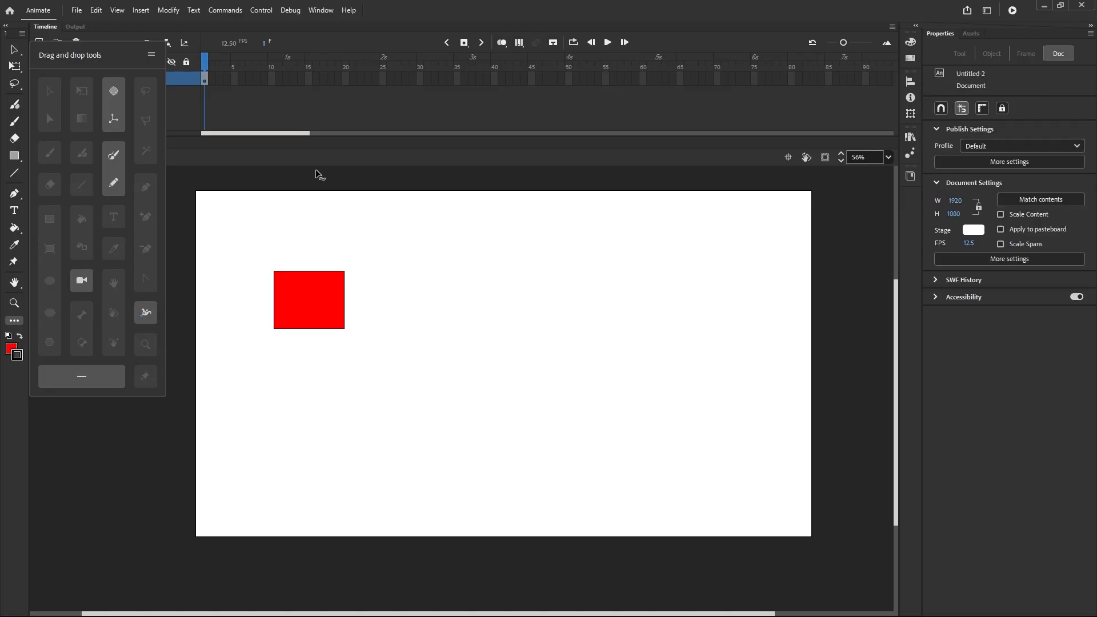
pyautogui.click(308, 329)
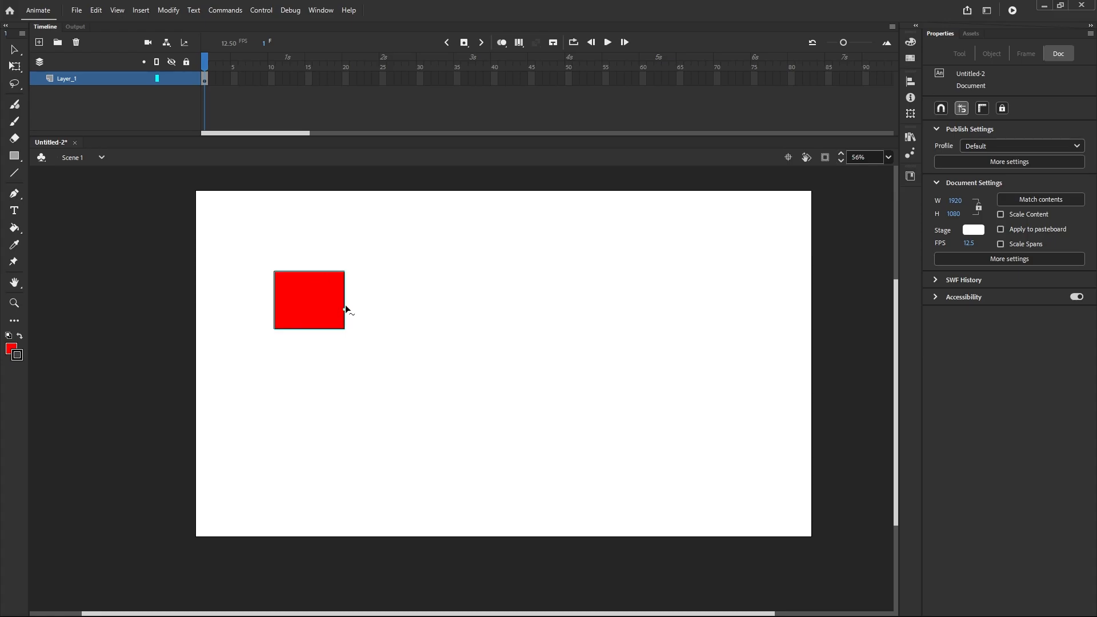
pyautogui.moveTo(345, 309); pyautogui.dragTo(357, 308)
pyautogui.hotkey('ctrl', 'z')
# Thicken the rectangle's black outline unevenly from its top and right edges with the Width Tool and return to the Selection Tool
pyautogui.moveTo(312, 270); pyautogui.dragTo(316, 269)
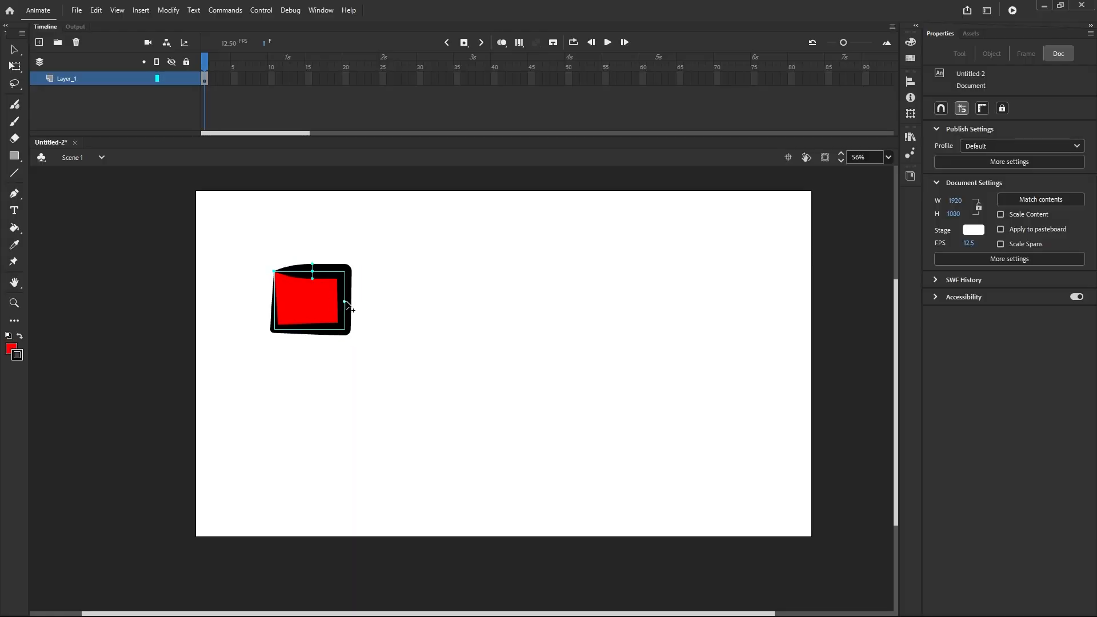
pyautogui.moveTo(345, 302)
pyautogui.mouseDown()
pyautogui.moveTo(372, 304)
pyautogui.moveTo(320, 301)
pyautogui.moveTo(374, 307)
pyautogui.moveTo(351, 305)
pyautogui.mouseUp()
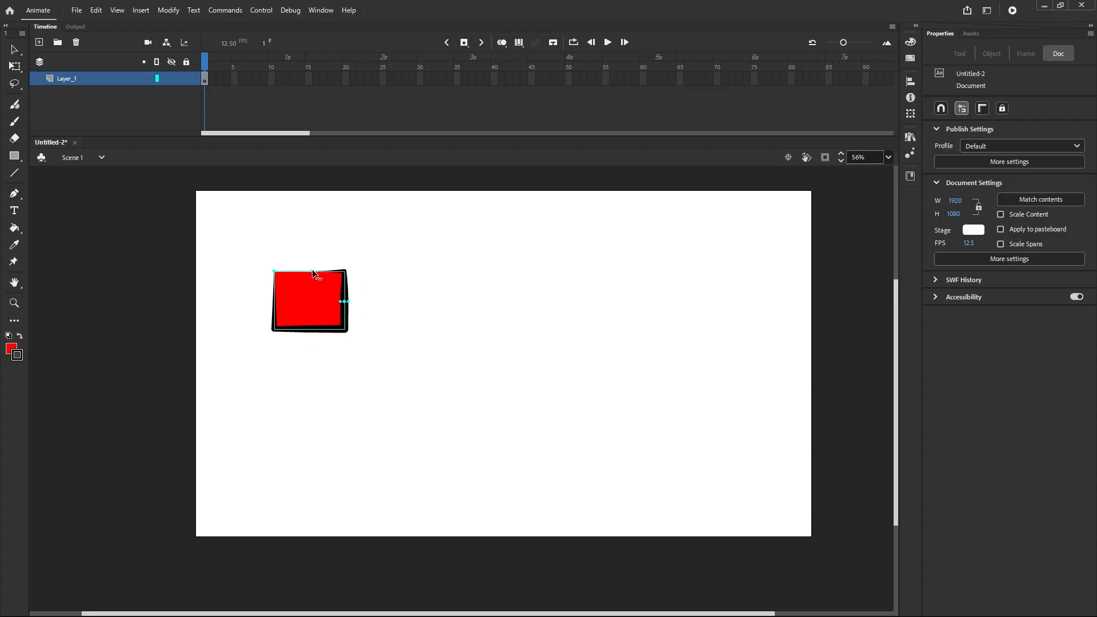
pyautogui.moveTo(312, 269); pyautogui.dragTo(314, 263)
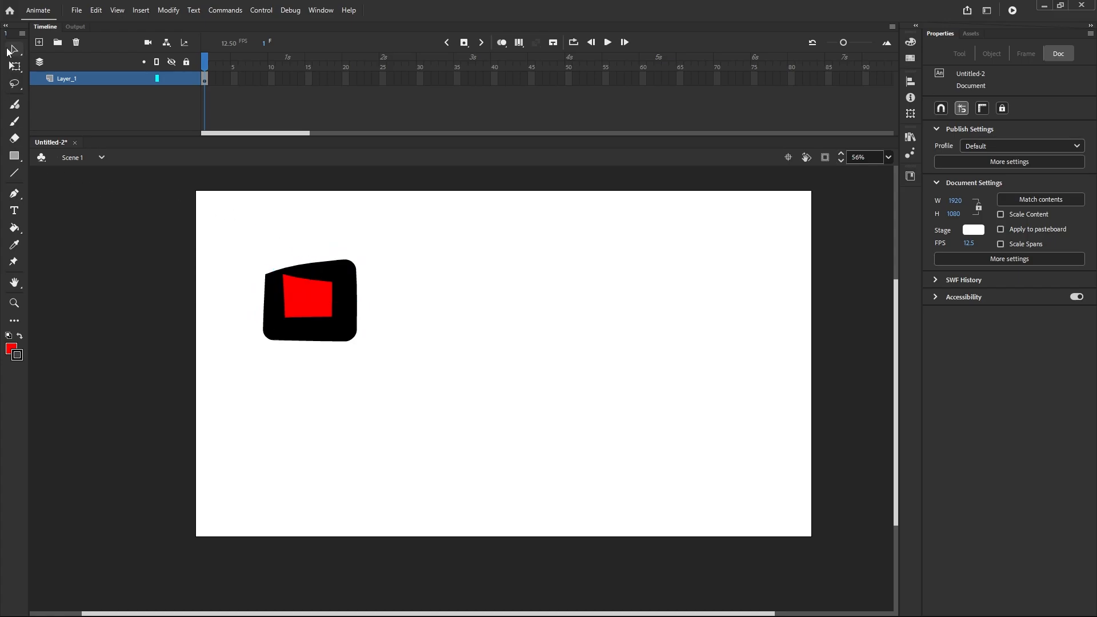
pyautogui.click(20, 49)
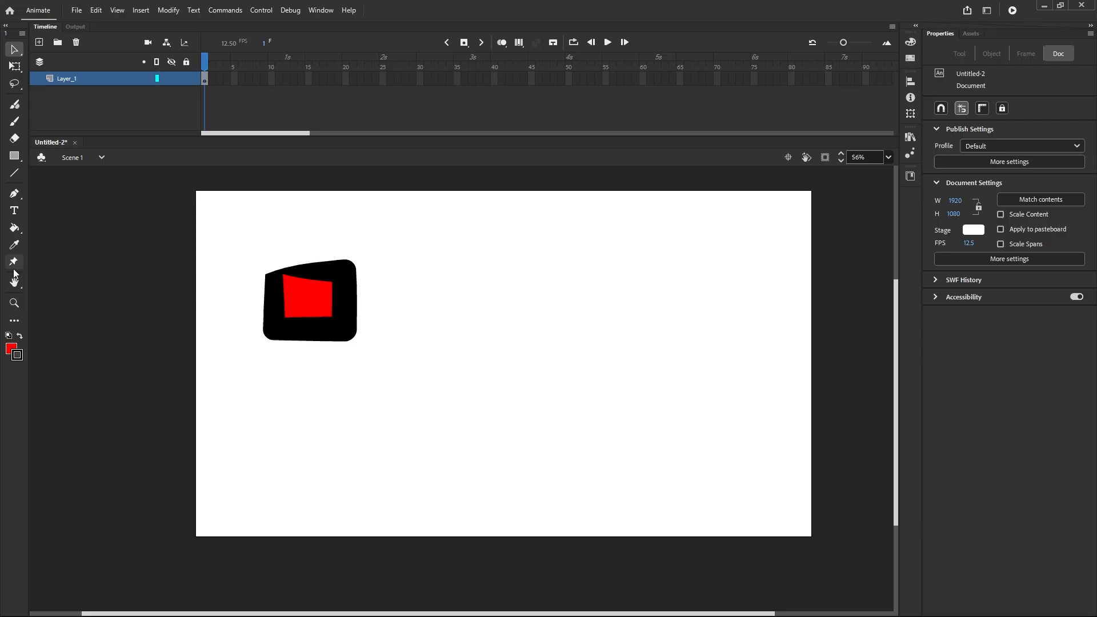
# Look through the extra tools, select the red rectangle with its thick outline and move it to about X 778, Y 400 on the stage
pyautogui.click(15, 322)
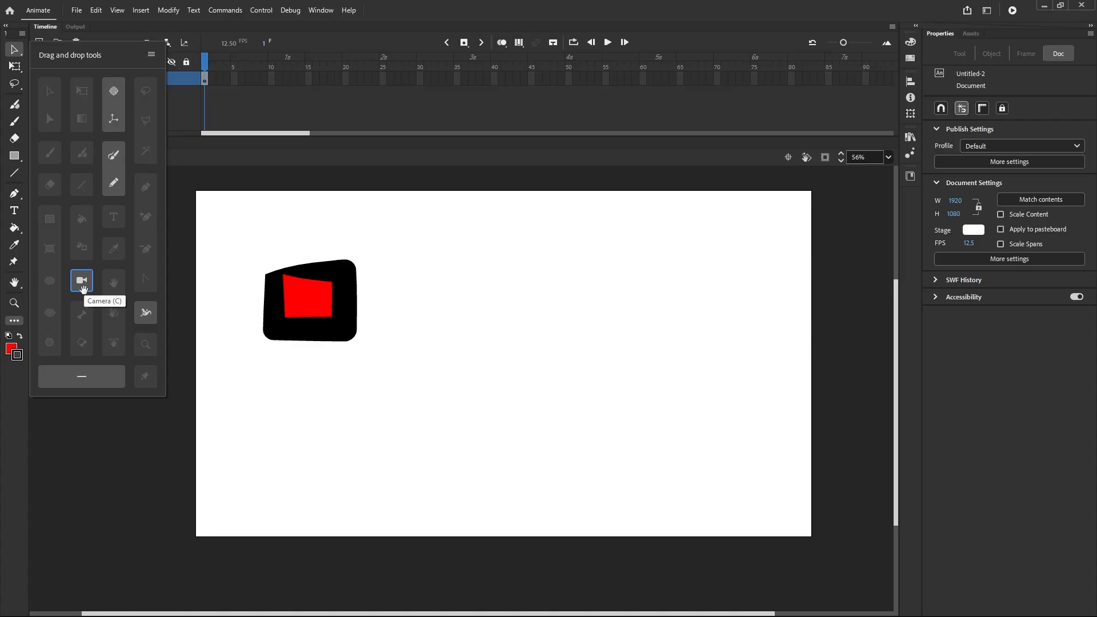
pyautogui.click(393, 156)
pyautogui.scroll(-3, 354, 342)
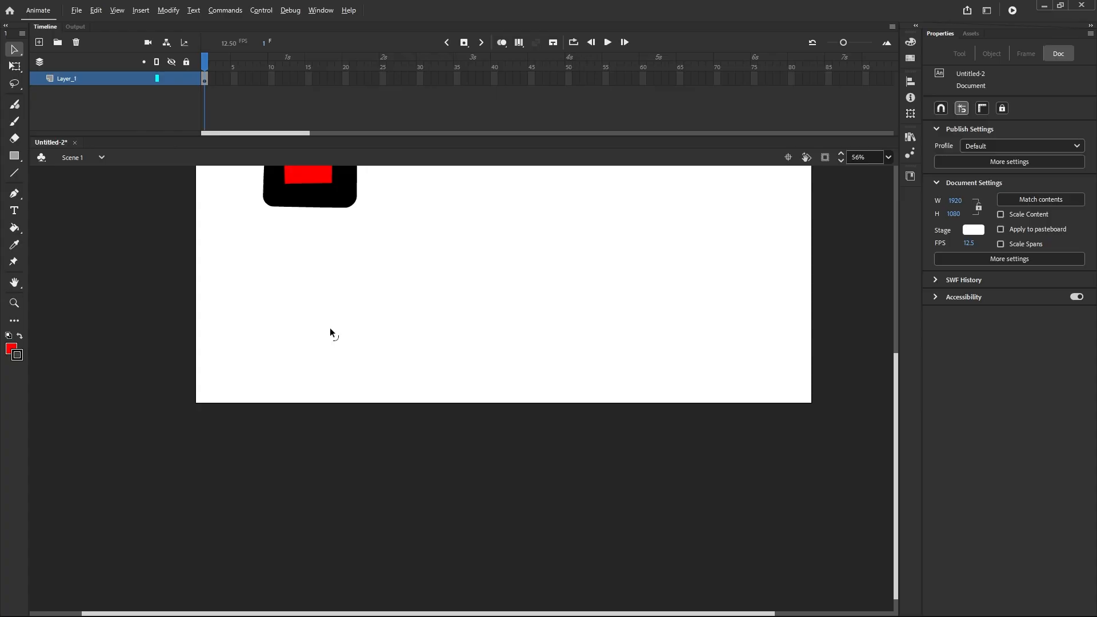
pyautogui.press('alt')
pyautogui.keyDown('ctrl'); pyautogui.scroll(-2, 346, 426); pyautogui.keyUp('ctrl')
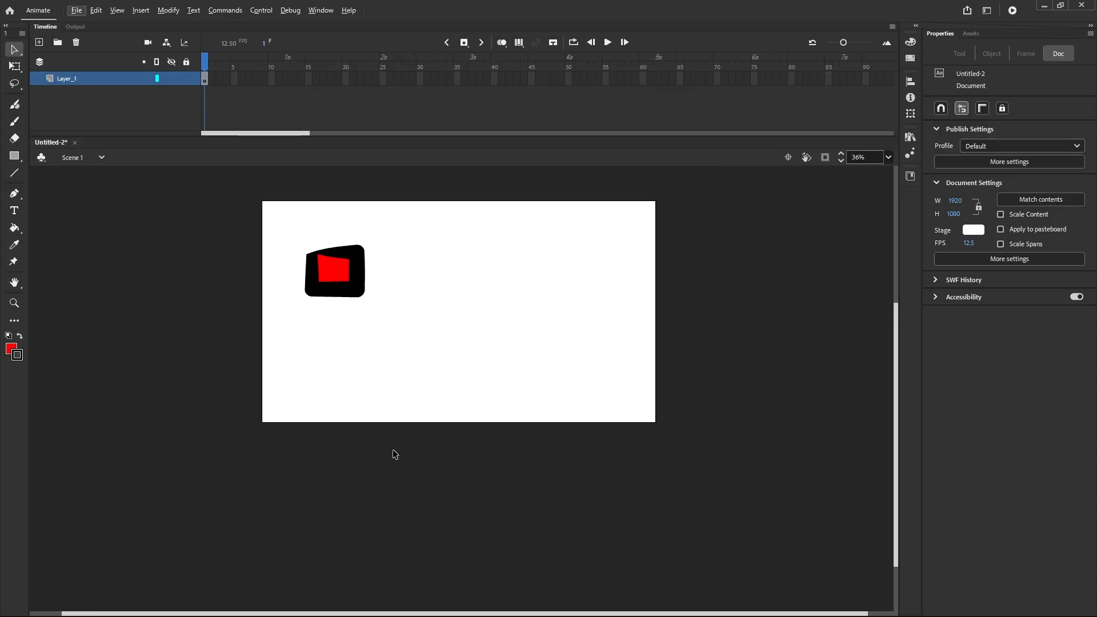
pyautogui.keyDown('ctrl'); pyautogui.scroll(1, 313, 231); pyautogui.keyUp('ctrl')
pyautogui.moveTo(265, 226); pyautogui.dragTo(396, 331)
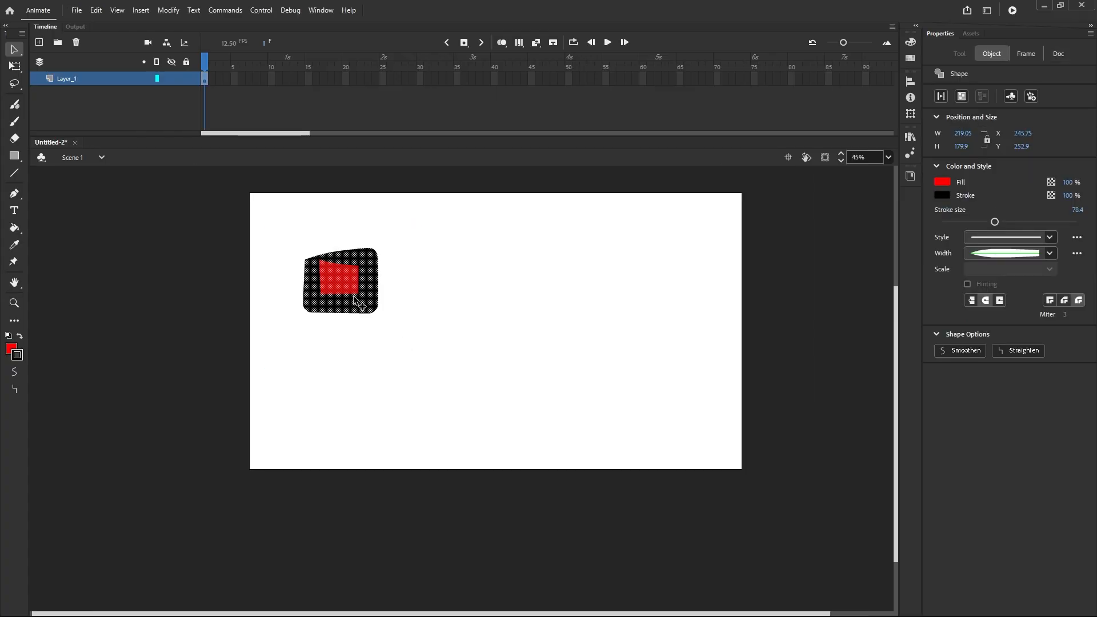
pyautogui.moveTo(355, 296); pyautogui.dragTo(482, 330)
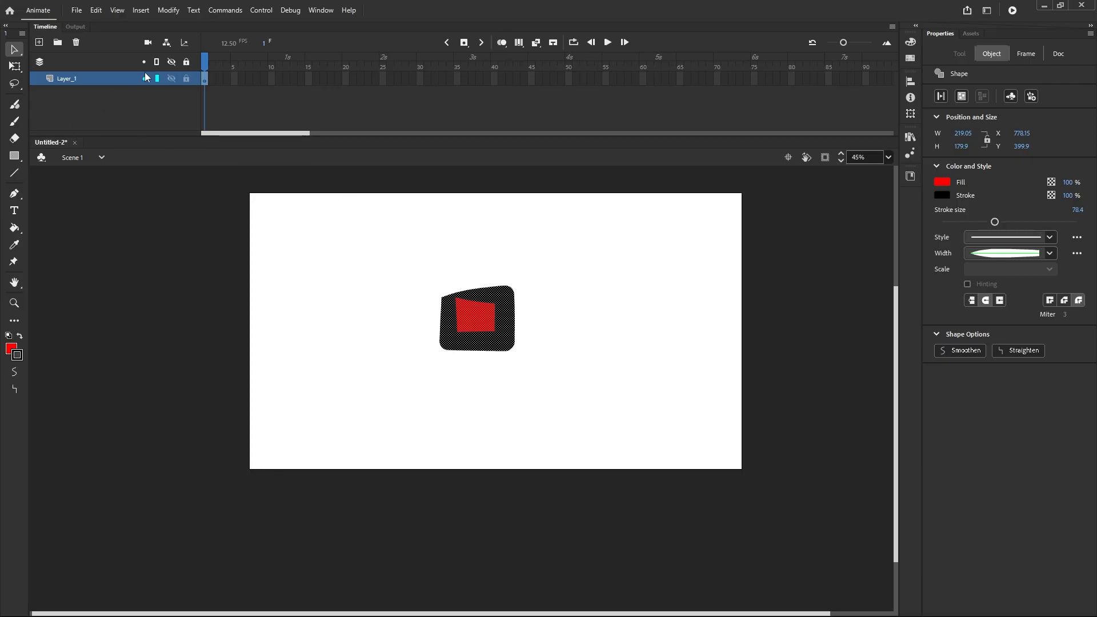
# Add a camera to the scene, try its rotate and zoom modes and pan it to about X 9, Y -47
pyautogui.click(148, 43)
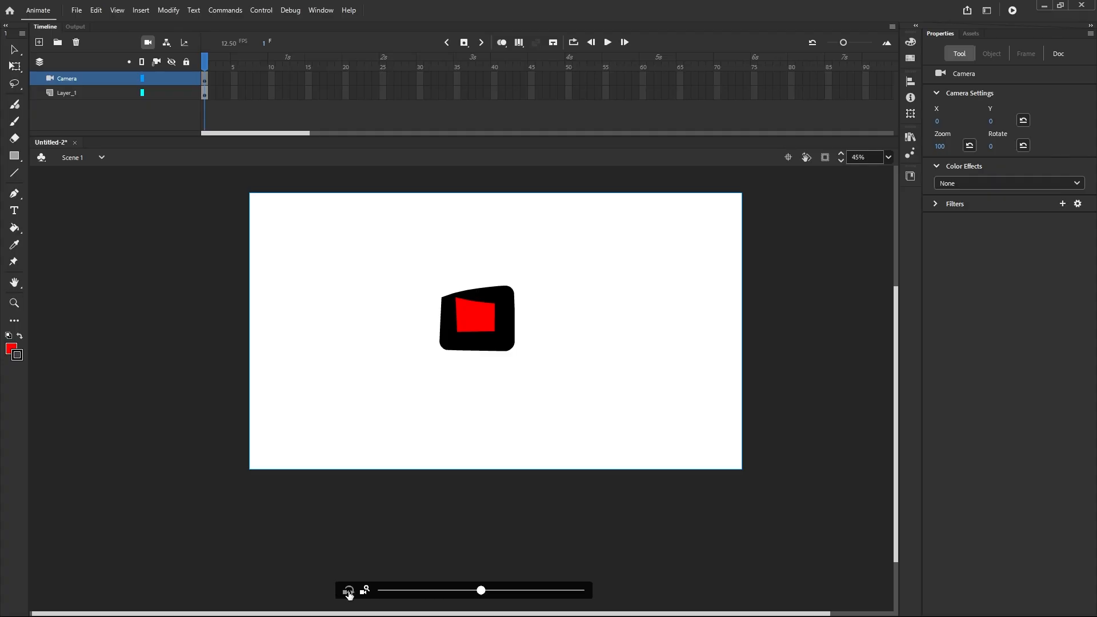
pyautogui.click(348, 592)
pyautogui.click(365, 594)
pyautogui.click(347, 593)
pyautogui.moveTo(514, 401); pyautogui.dragTo(558, 304)
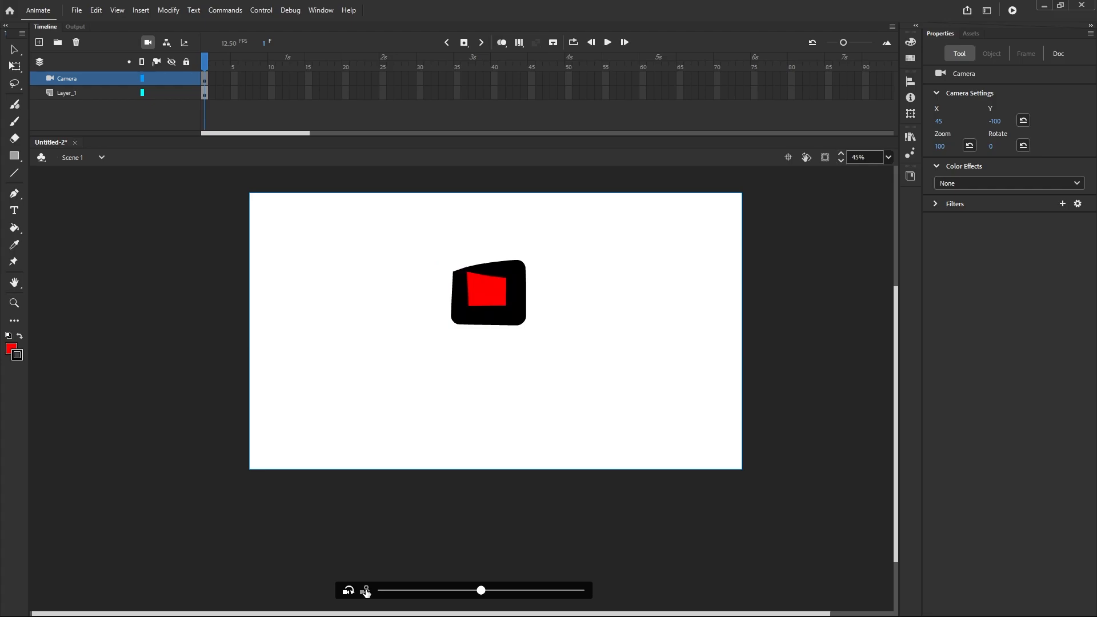
pyautogui.click(366, 591)
pyautogui.moveTo(514, 374); pyautogui.dragTo(521, 340)
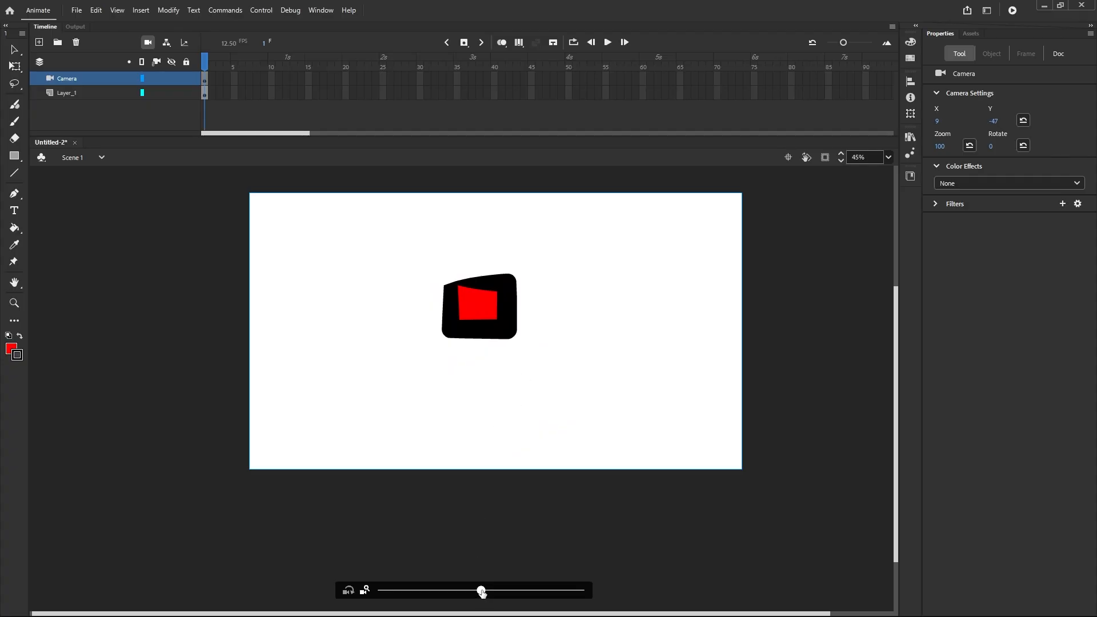
# Zoom the camera in to 400%, and back out to 130%
pyautogui.moveTo(482, 593); pyautogui.dragTo(600, 596)
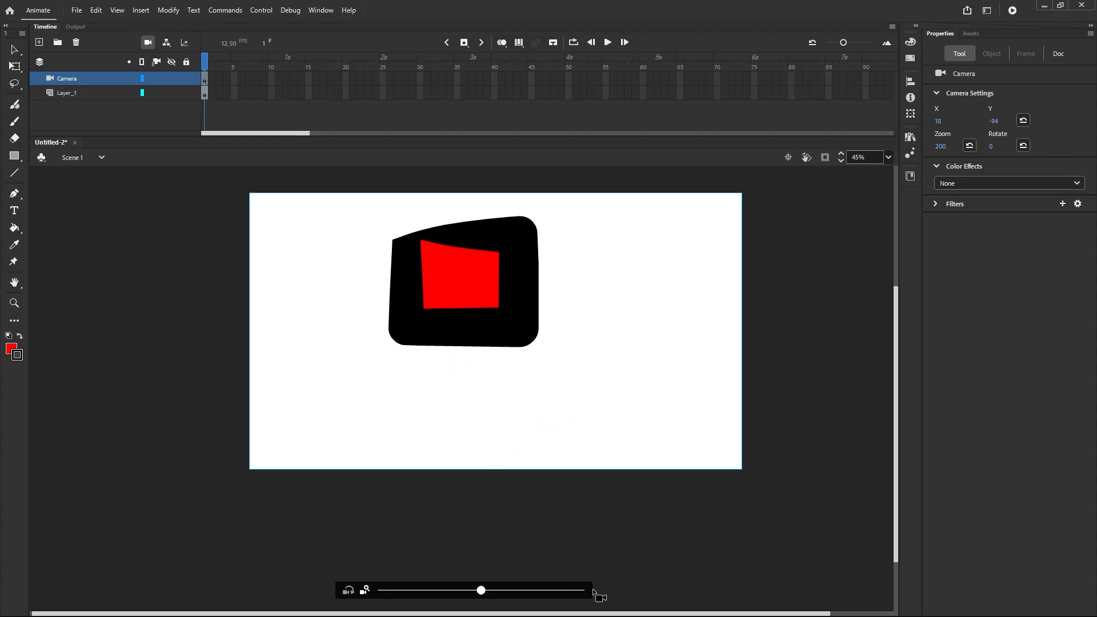
pyautogui.moveTo(481, 592); pyautogui.dragTo(588, 593)
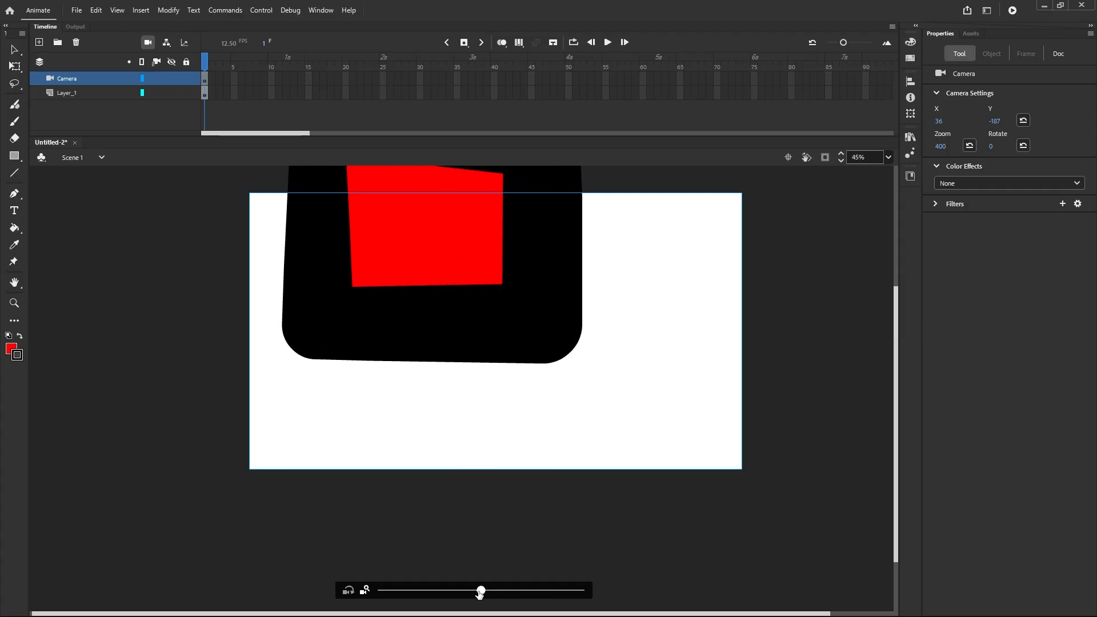
pyautogui.moveTo(480, 593); pyautogui.dragTo(412, 590)
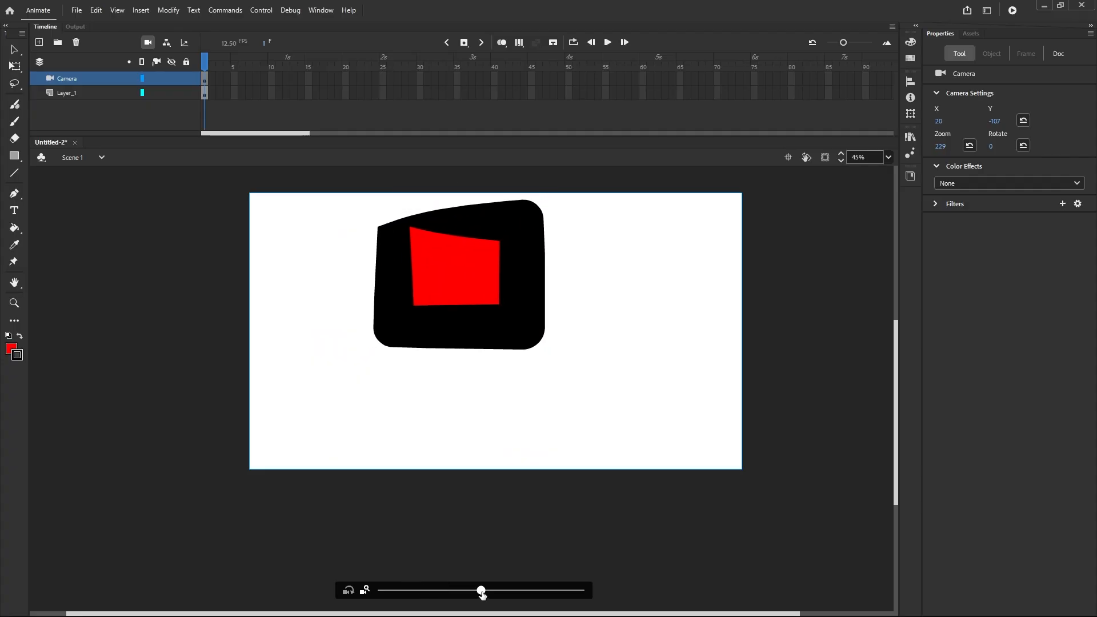
pyautogui.moveTo(481, 591); pyautogui.dragTo(403, 592)
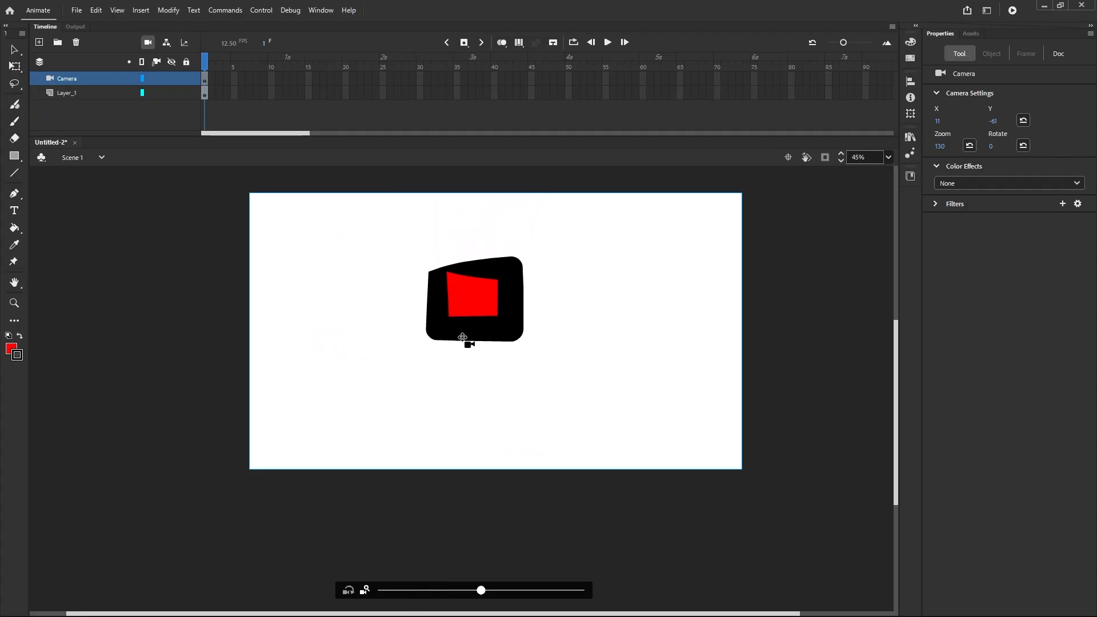
# Pan the camera to about X 159, Y -170 and try out its rotation slider
pyautogui.moveTo(510, 266)
pyautogui.mouseDown()
pyautogui.moveTo(521, 291)
pyautogui.moveTo(524, 280)
pyautogui.mouseUp()
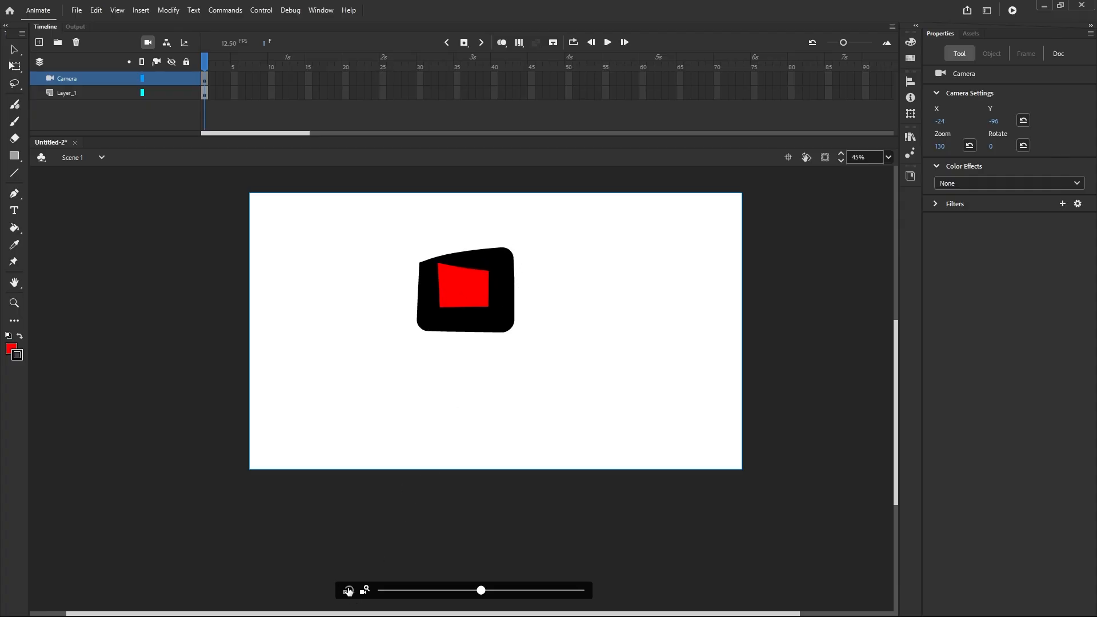
pyautogui.moveTo(506, 265); pyautogui.dragTo(461, 286)
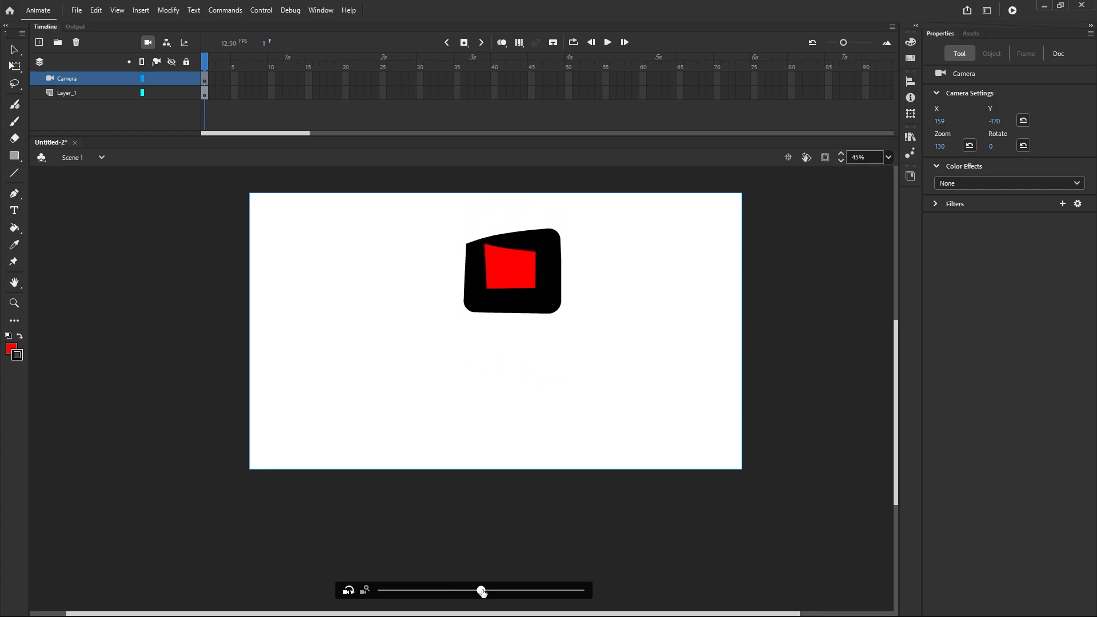
pyautogui.moveTo(482, 591); pyautogui.dragTo(485, 559)
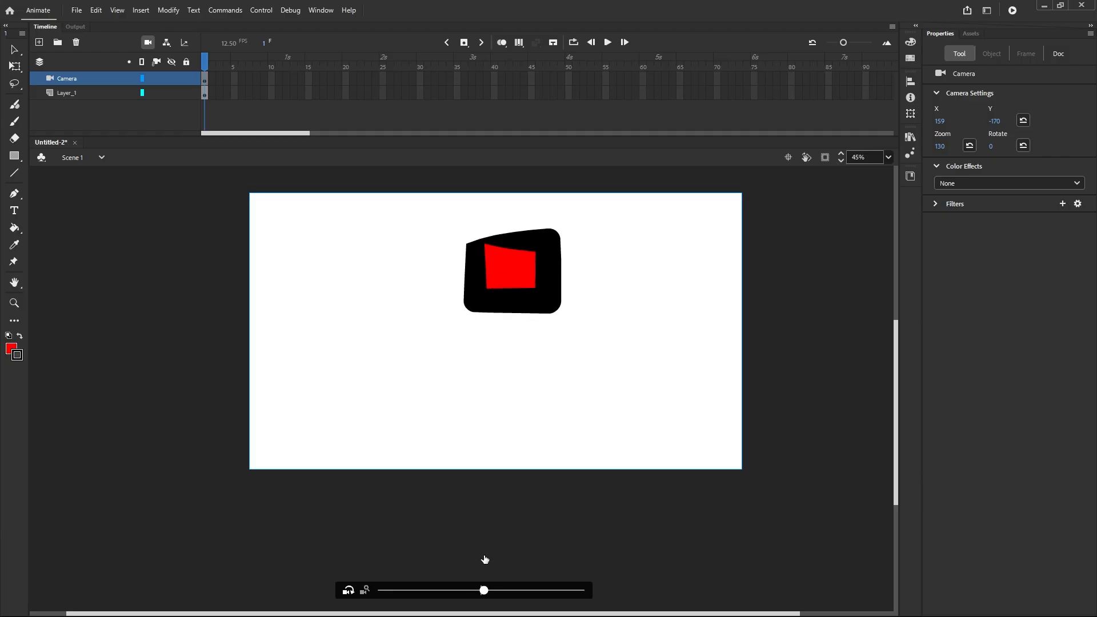
# Zoom the camera in to 153%, glance at the extra tools and return to the Selection Tool
pyautogui.click(365, 589)
pyautogui.moveTo(483, 591)
pyautogui.mouseDown()
pyautogui.moveTo(571, 588)
pyautogui.moveTo(487, 580)
pyautogui.moveTo(475, 586)
pyautogui.moveTo(497, 589)
pyautogui.moveTo(486, 595)
pyautogui.moveTo(571, 590)
pyautogui.moveTo(496, 585)
pyautogui.mouseUp()
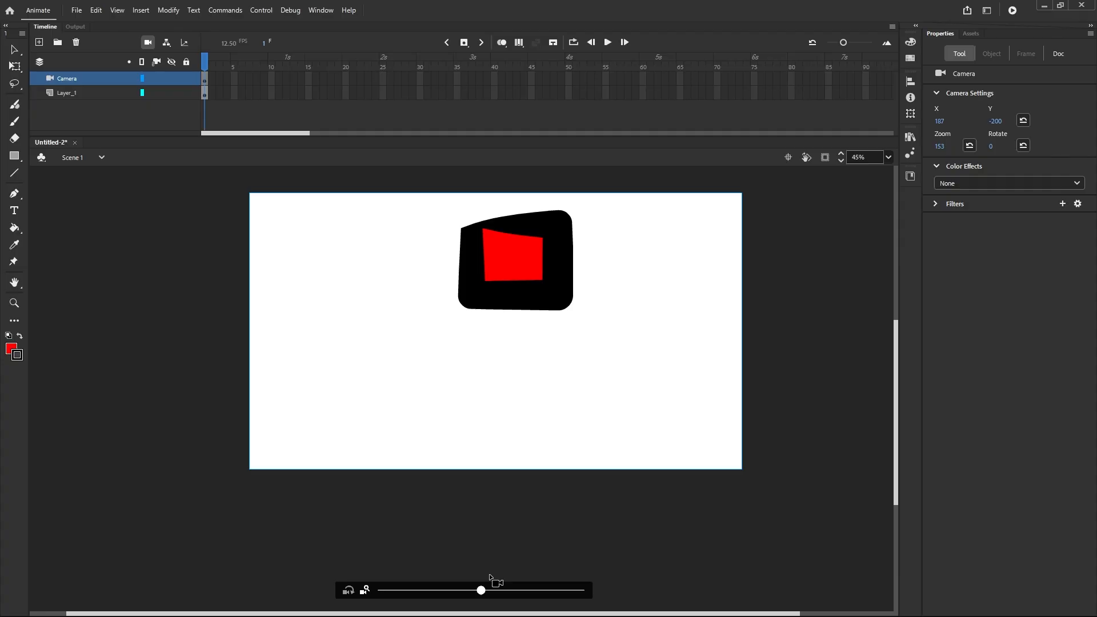
pyautogui.click(15, 322)
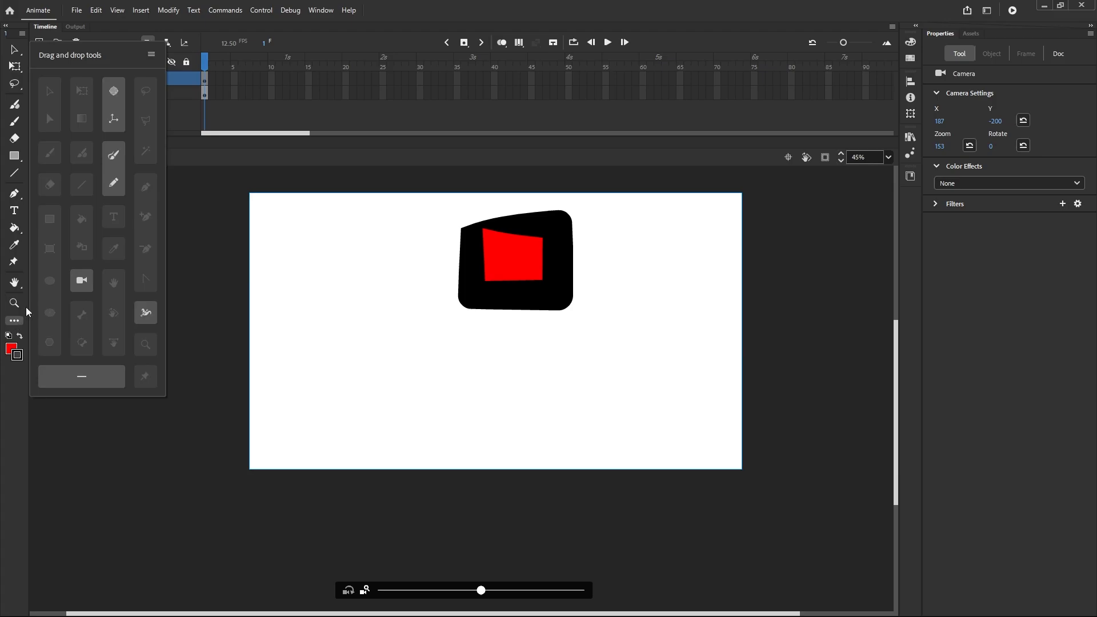
pyautogui.click(200, 150)
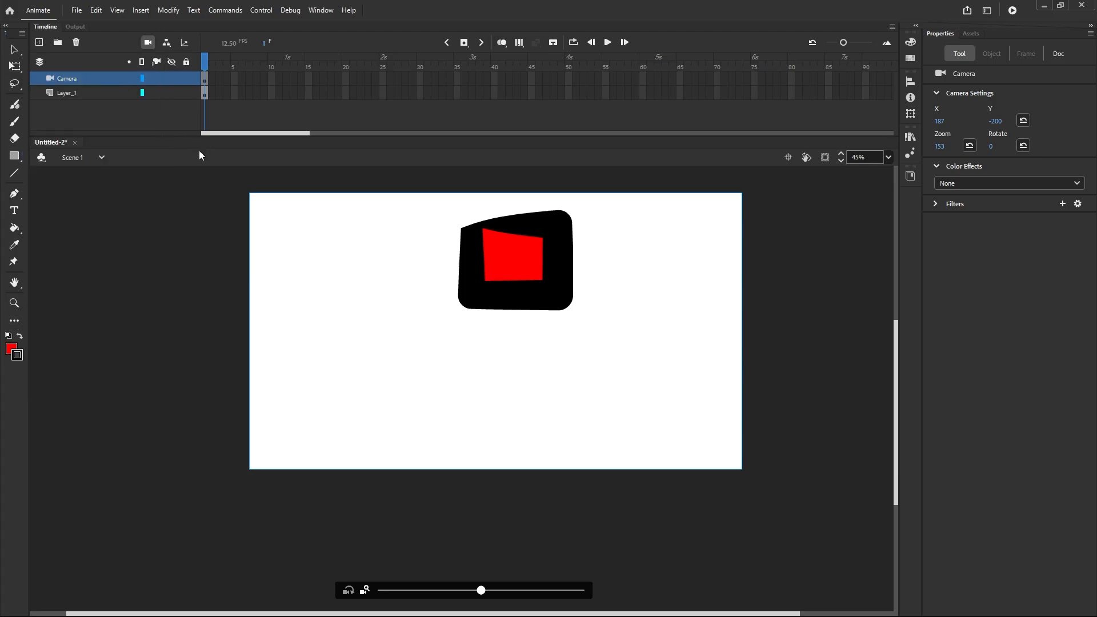
pyautogui.click(14, 50)
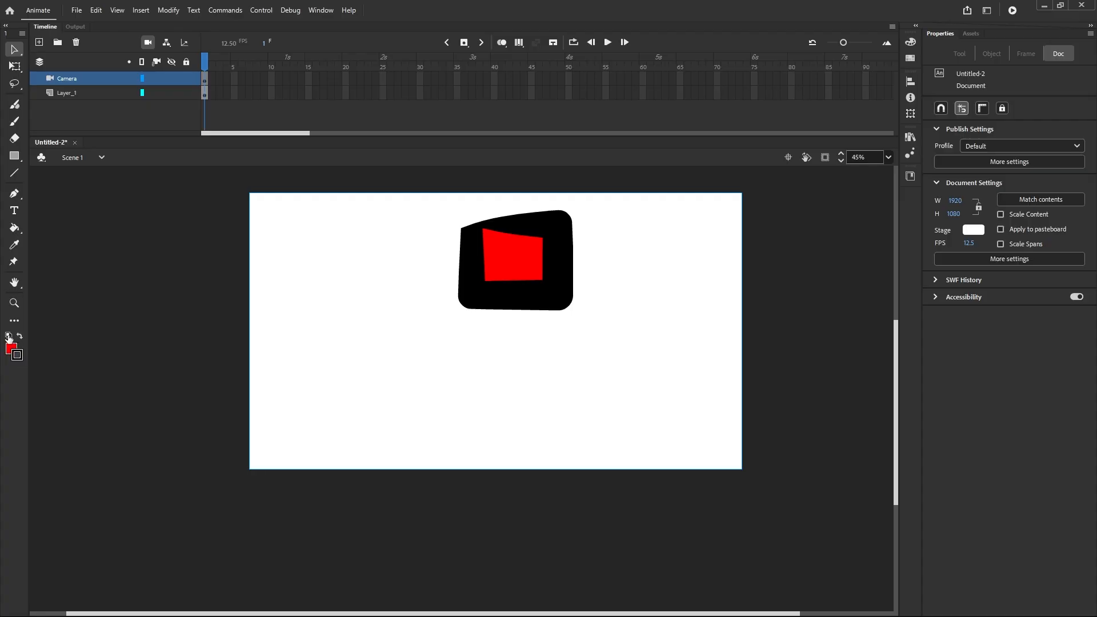
# Reset the fill and stroke to the default colors and set the fill color to red
pyautogui.click(8, 337)
pyautogui.click(12, 350)
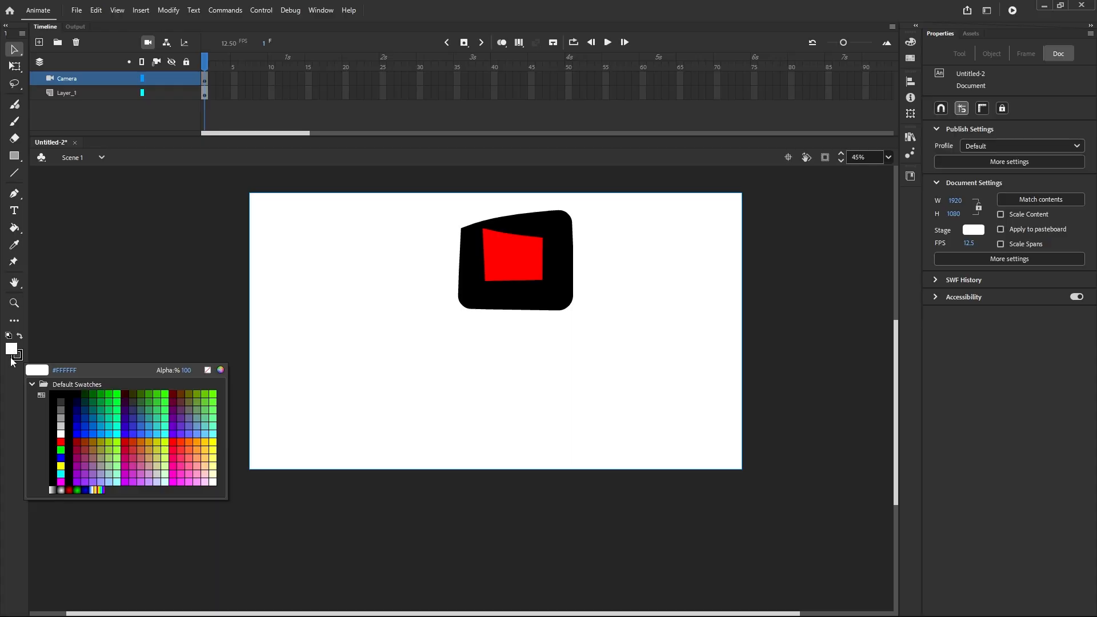
pyautogui.click(171, 441)
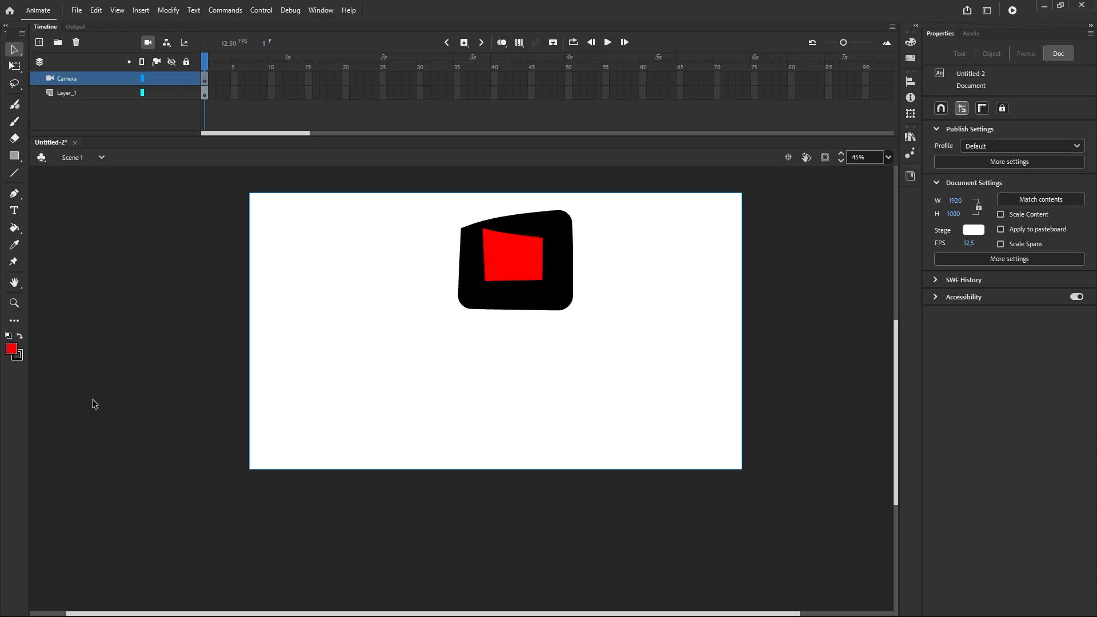
# Try a light blue stroke color and set the stroke back to black
pyautogui.click(19, 359)
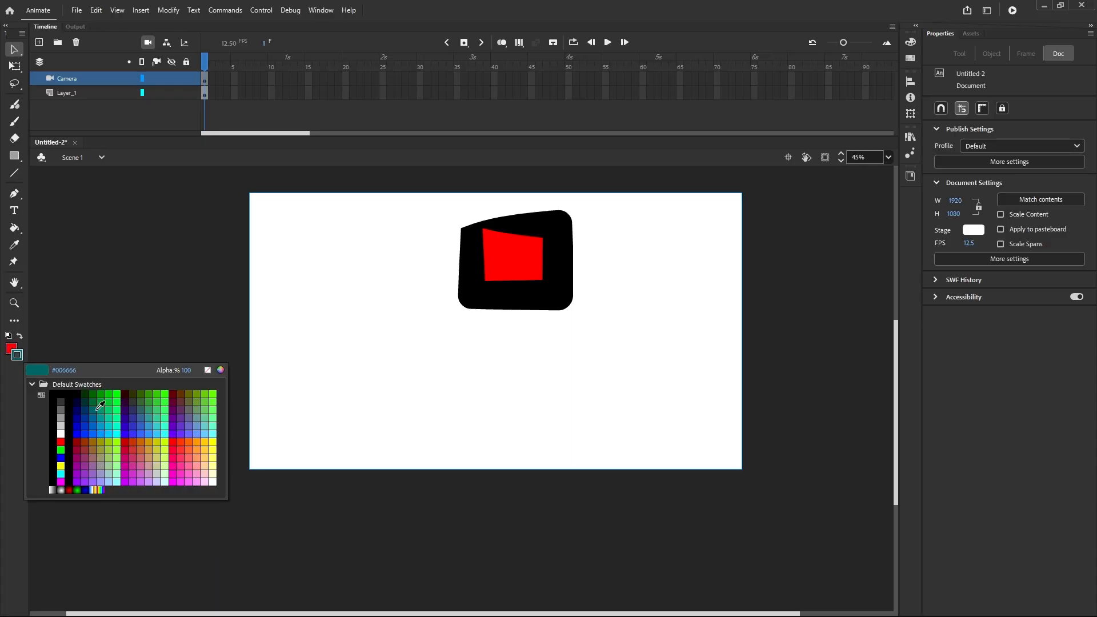
pyautogui.click(203, 434)
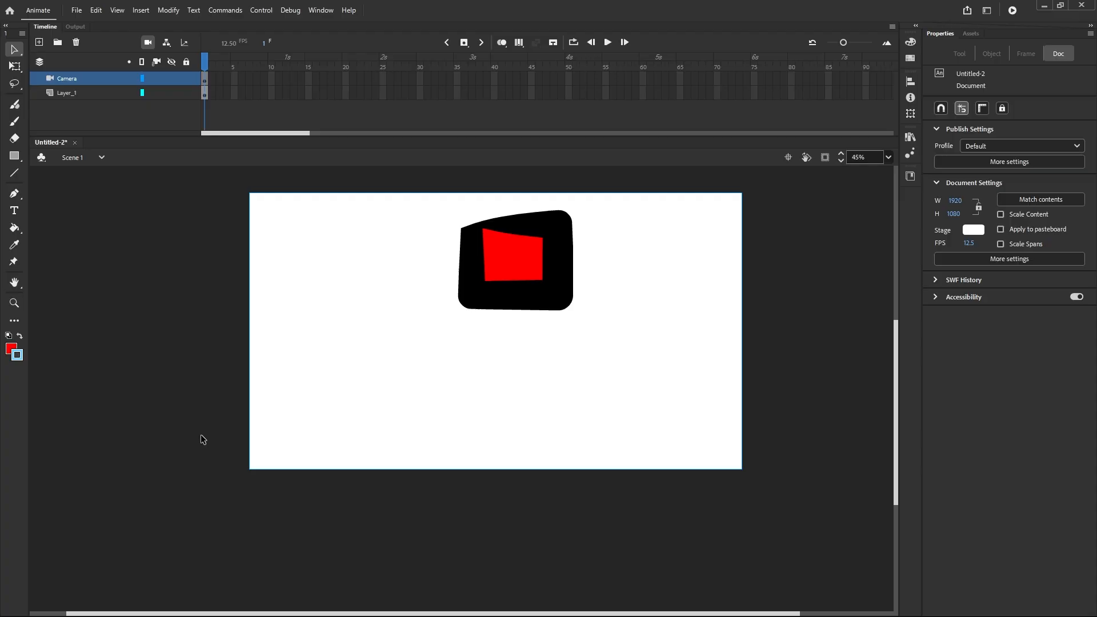
pyautogui.click(17, 360)
pyautogui.click(57, 398)
pyautogui.scroll(3, 510, 301)
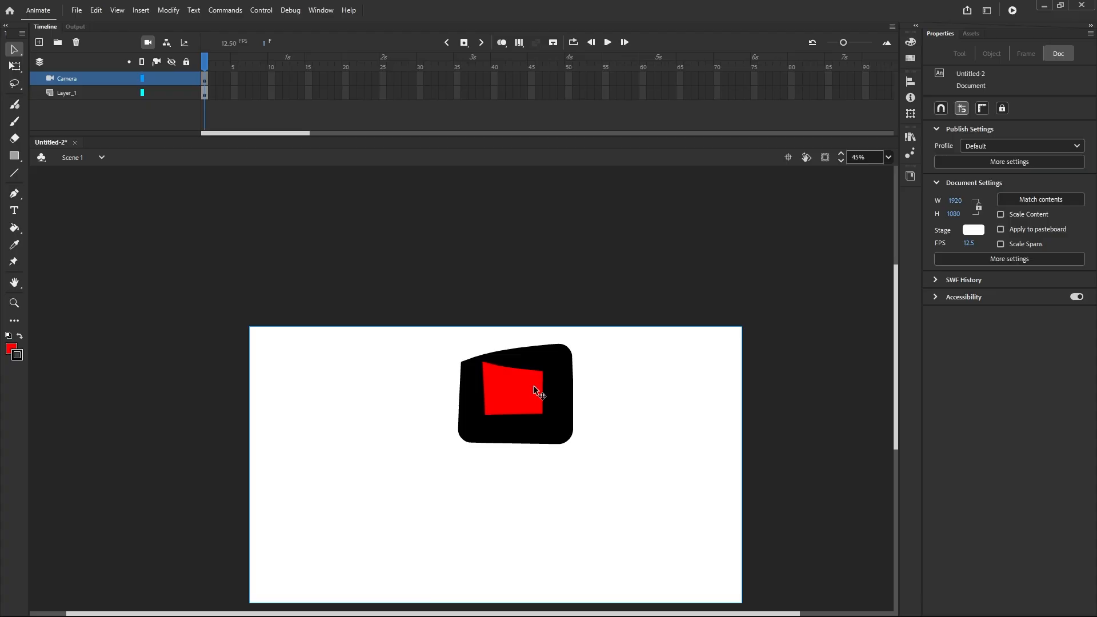
pyautogui.scroll(-3, 533, 370)
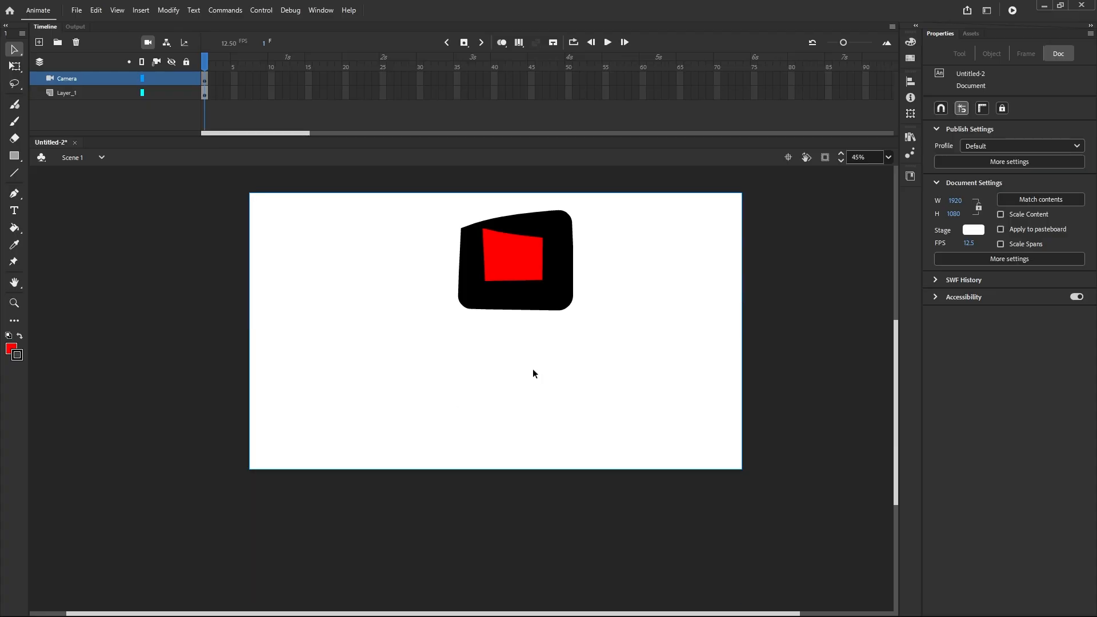